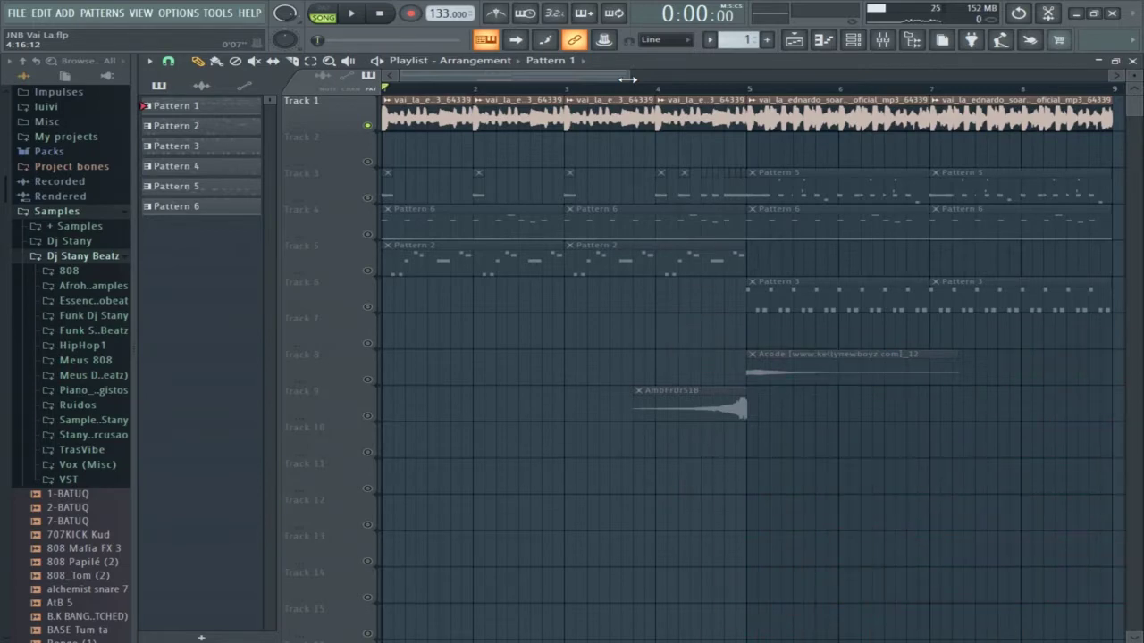
Step: Turn Track 1's solo off to bring in all tracks, solo it again, and start and stop playback
left_click_drag(628, 79, 633, 79)
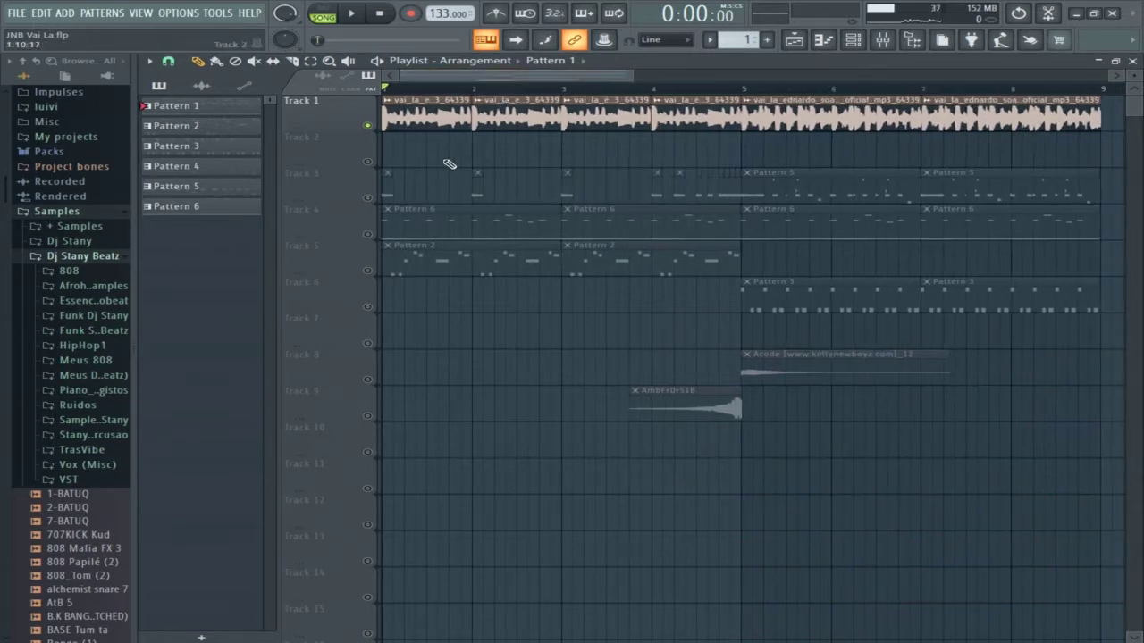
right_click(368, 126)
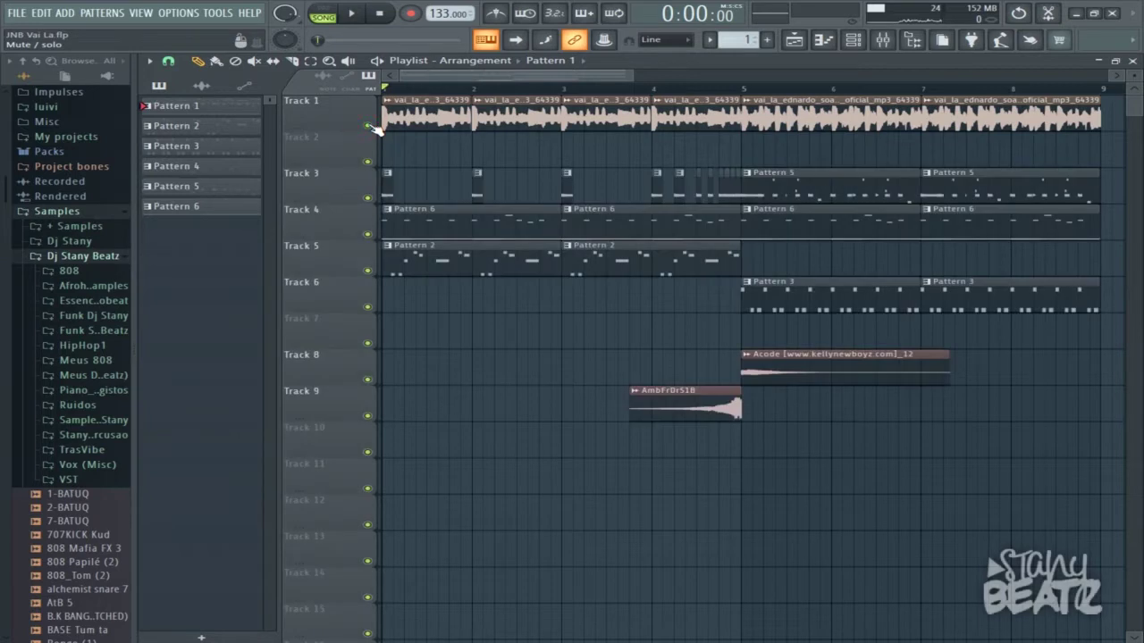
right_click(369, 126)
key("space")
key("space")
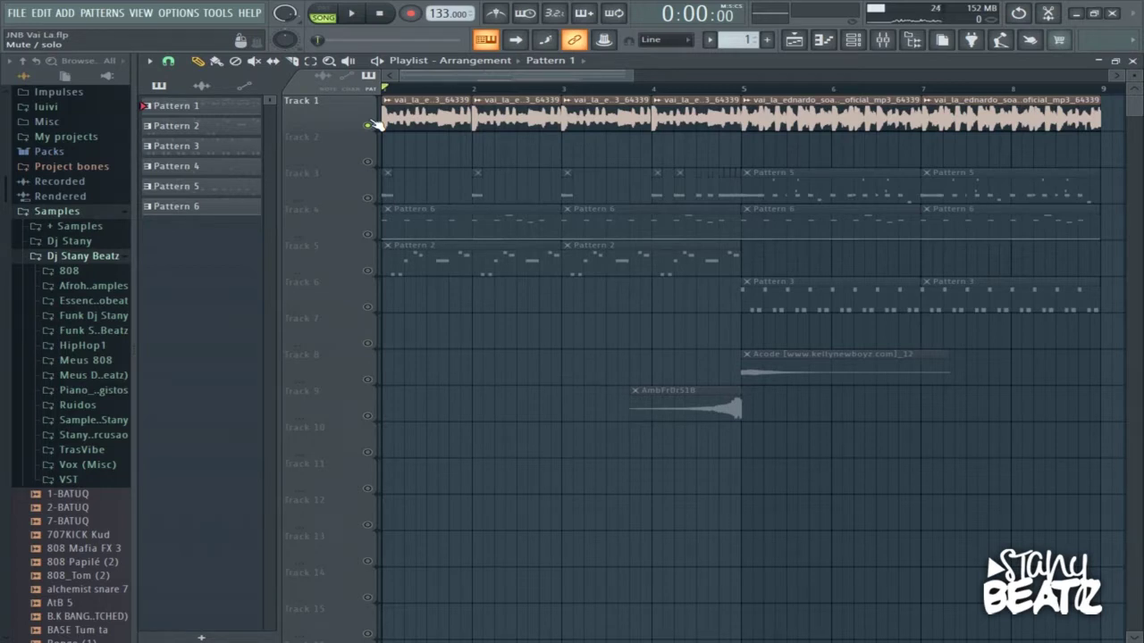
Step: Look over Pattern 1's channels in the channel rack, select the 78 kick 3 channel, and return to the playlist
left_click(853, 40)
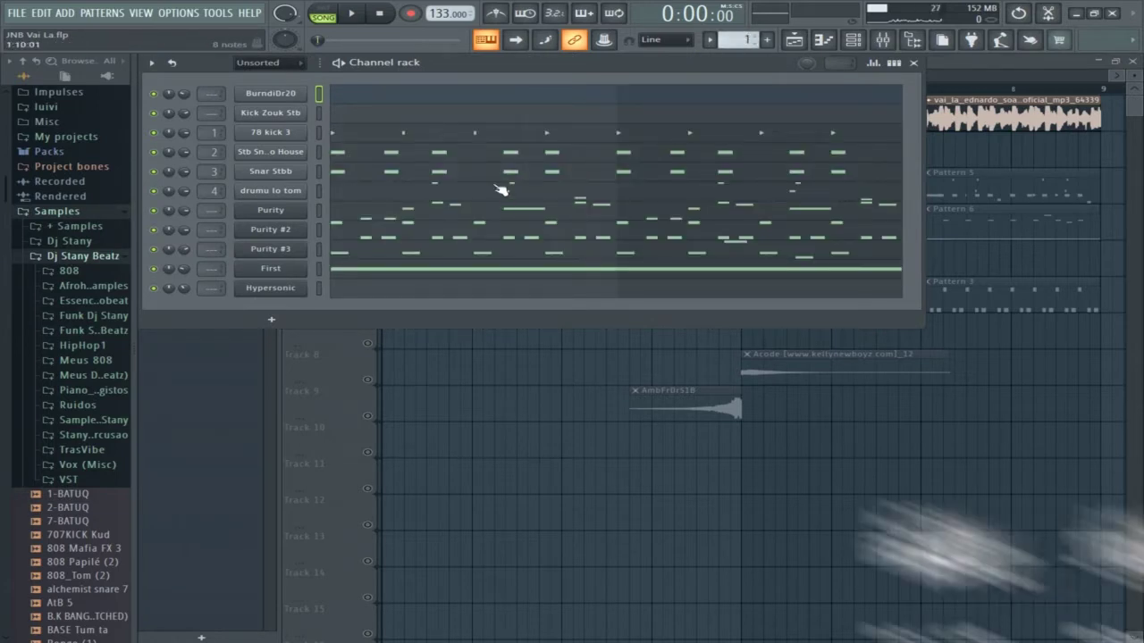
left_click(319, 132)
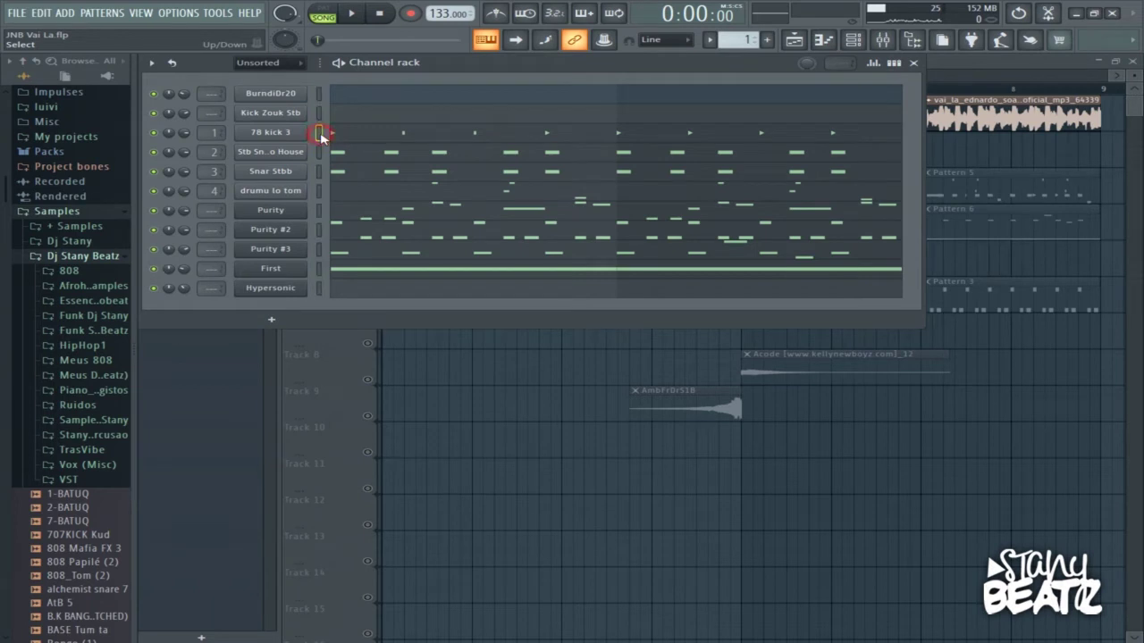
left_click(319, 132)
left_click(793, 39)
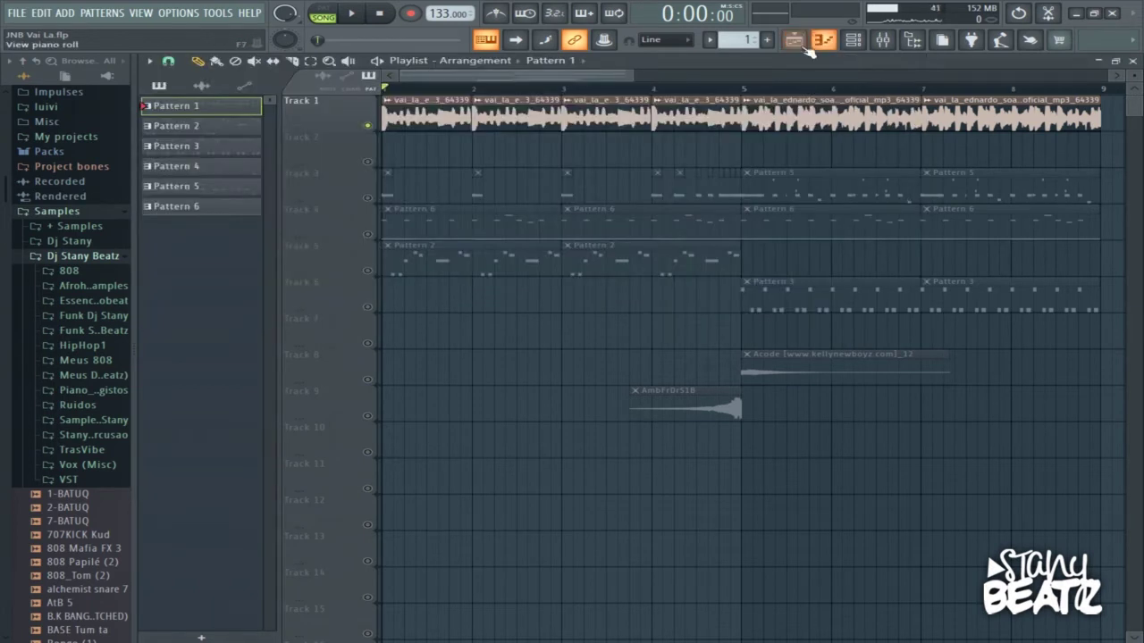
Step: Listen to the soloed sample clips on Track 1 from the start of the arrangement
left_click_drag(630, 76, 633, 98)
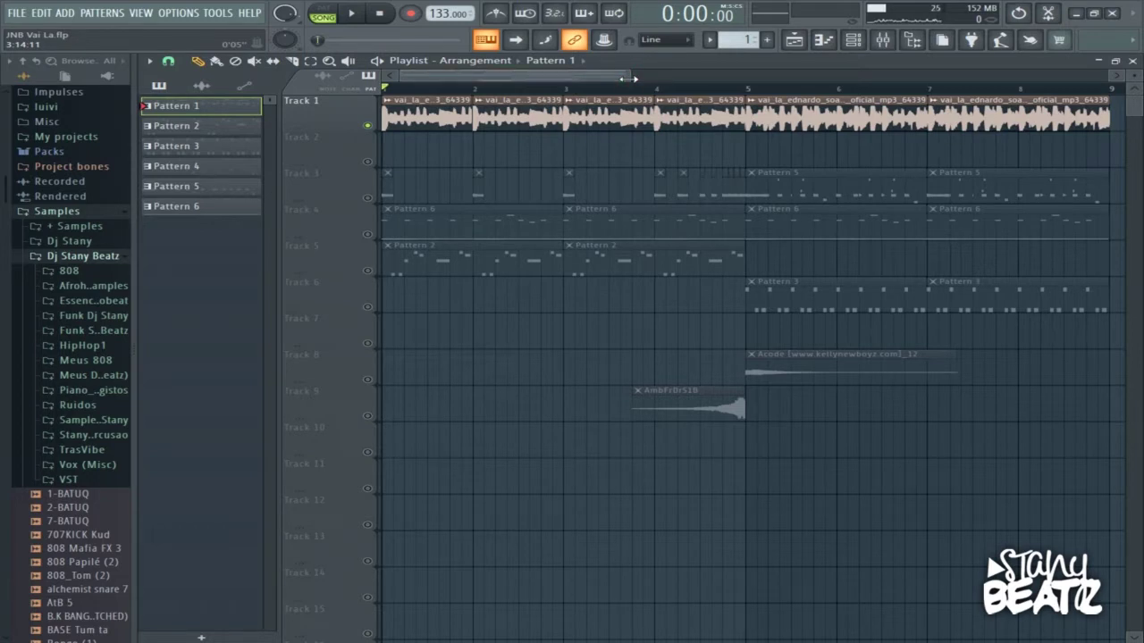
left_click_drag(628, 78, 626, 78)
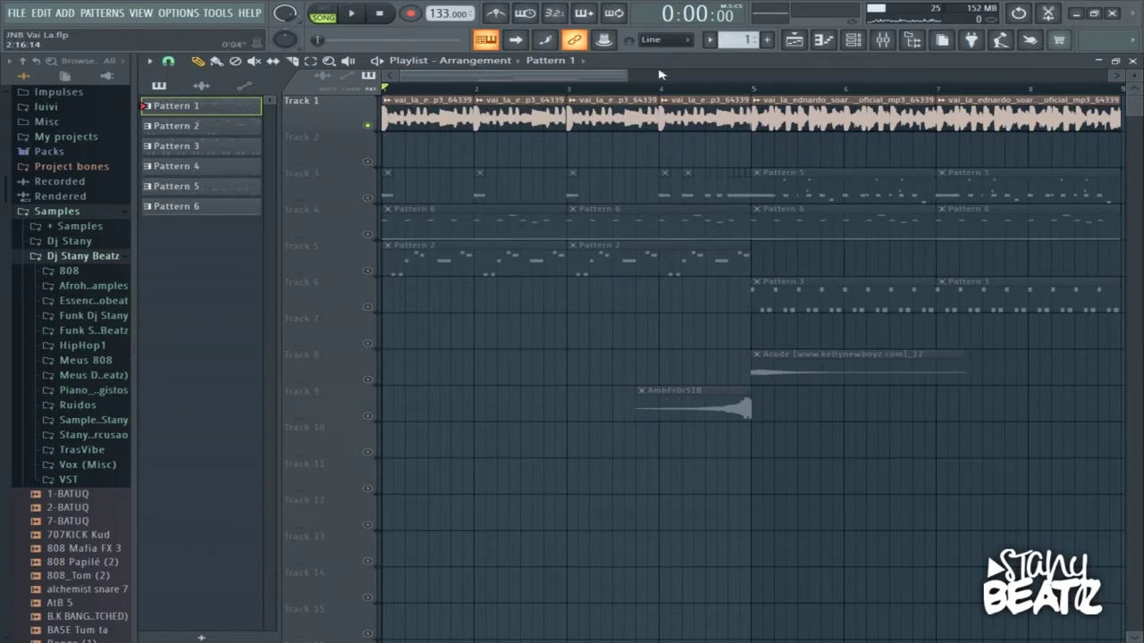
key("space")
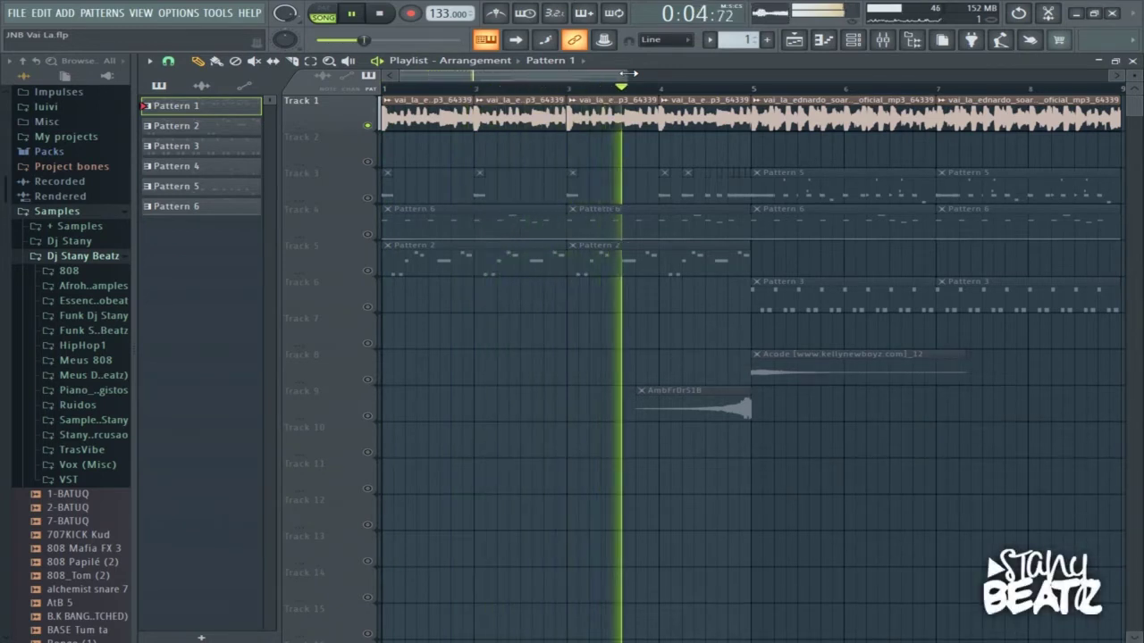
left_click_drag(631, 73, 640, 78)
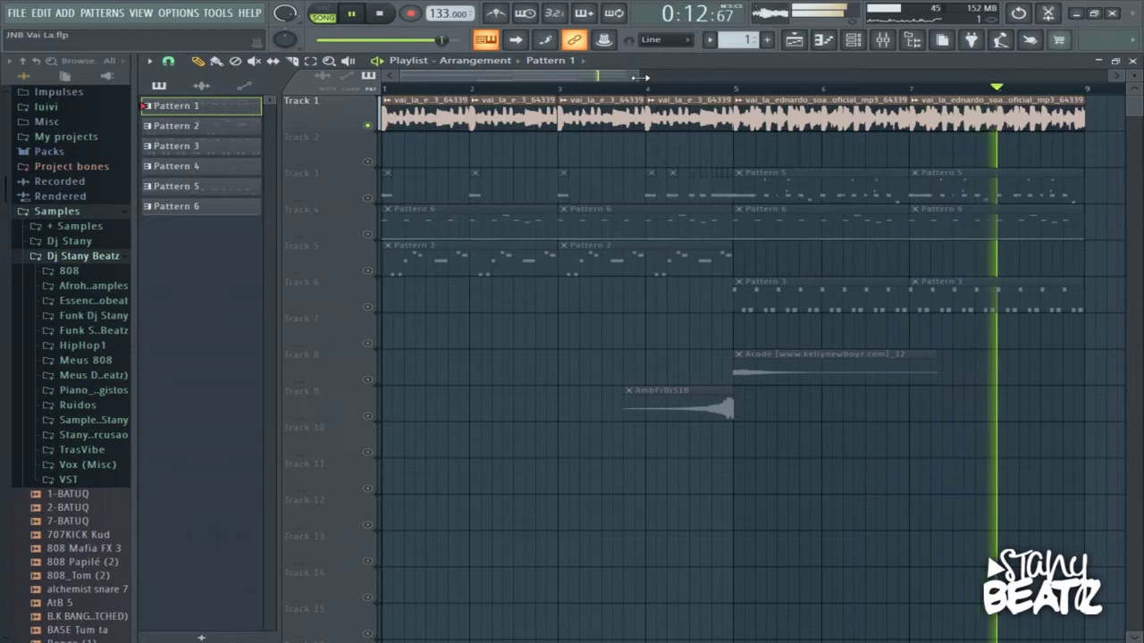
key("space")
left_click_drag(639, 78, 657, 78)
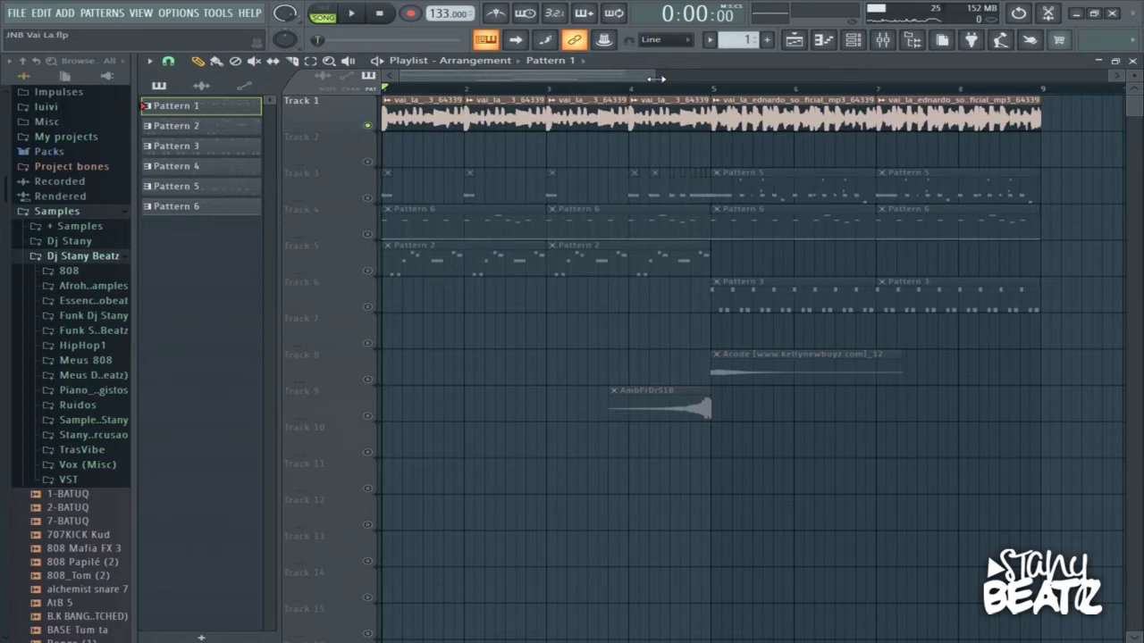
key("space")
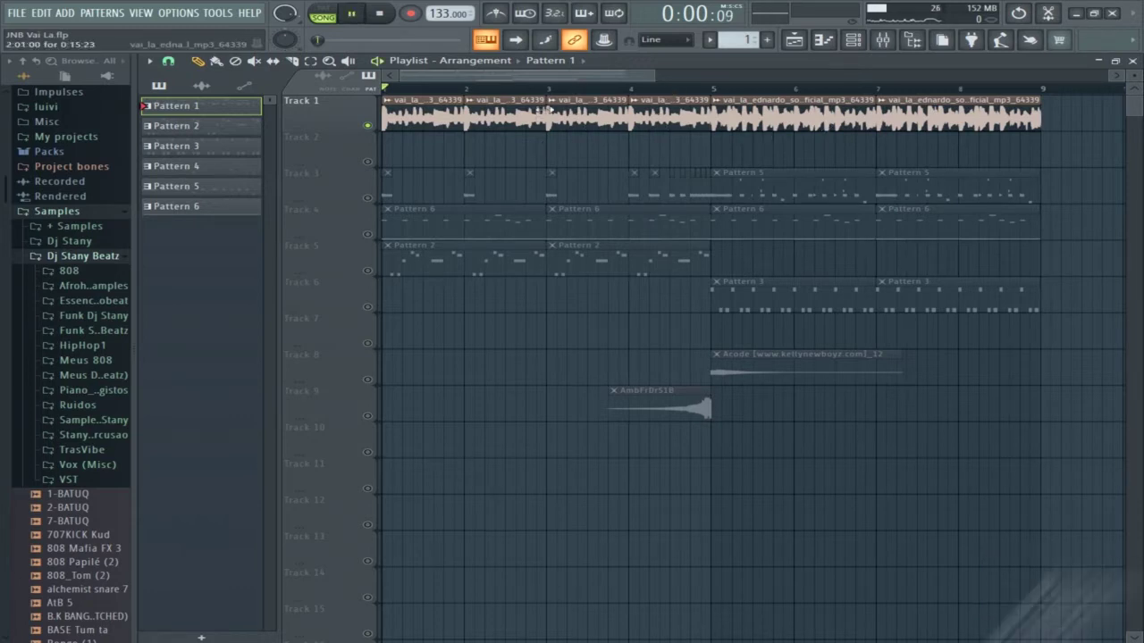
key("space")
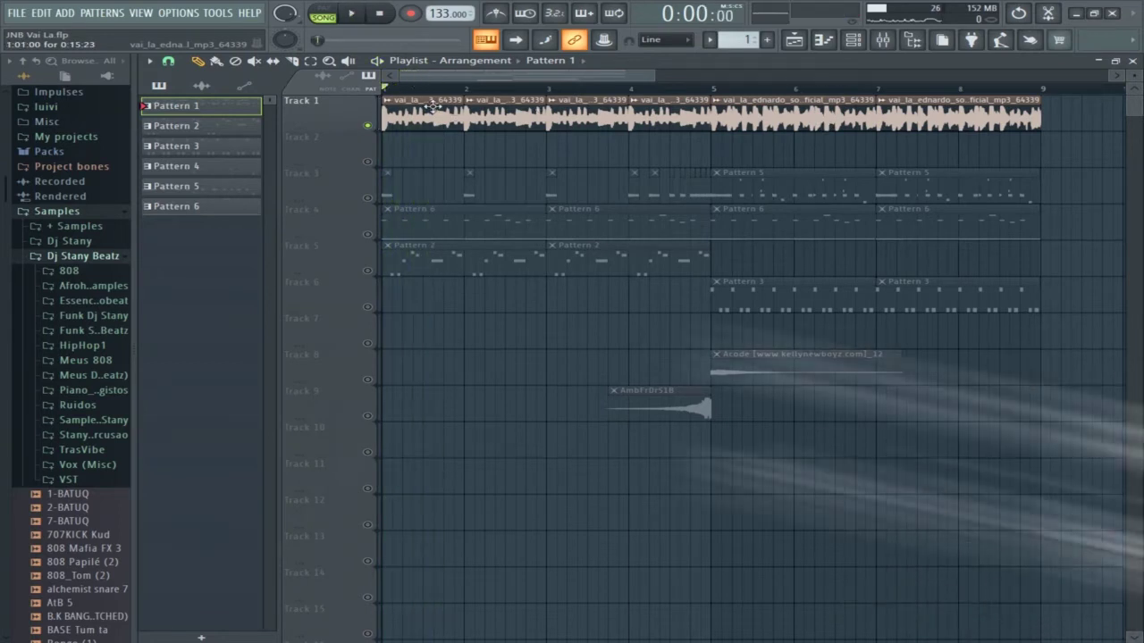
Step: Play the soloed Track 1 sample from within bar 4 into bar 5, then stop playback
left_click_drag(460, 77, 607, 93)
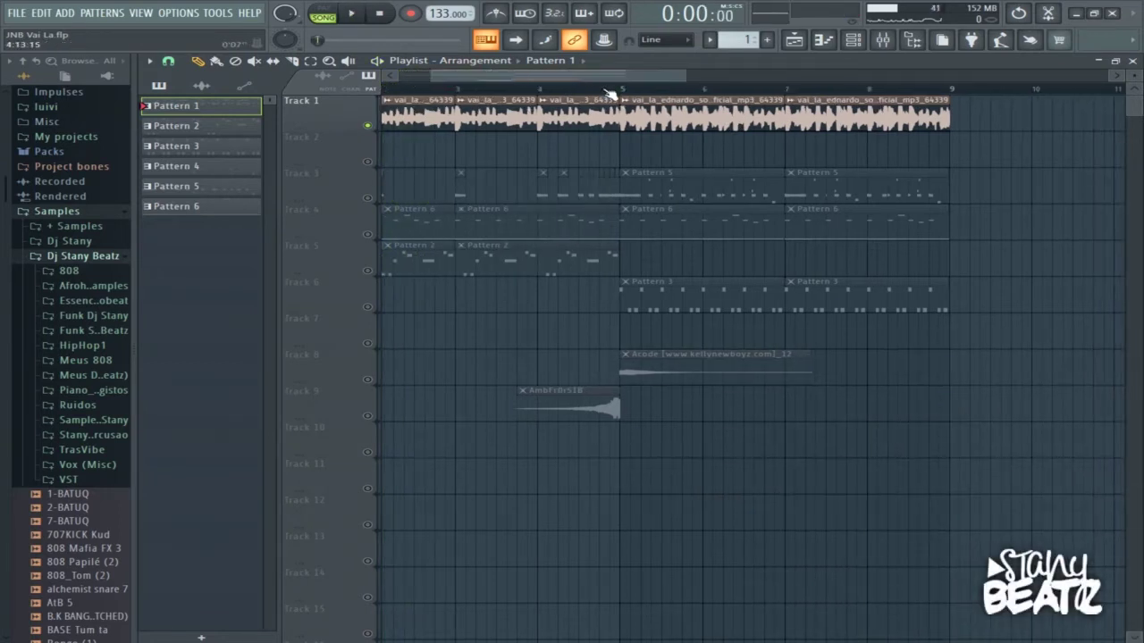
left_click(590, 89)
key("space")
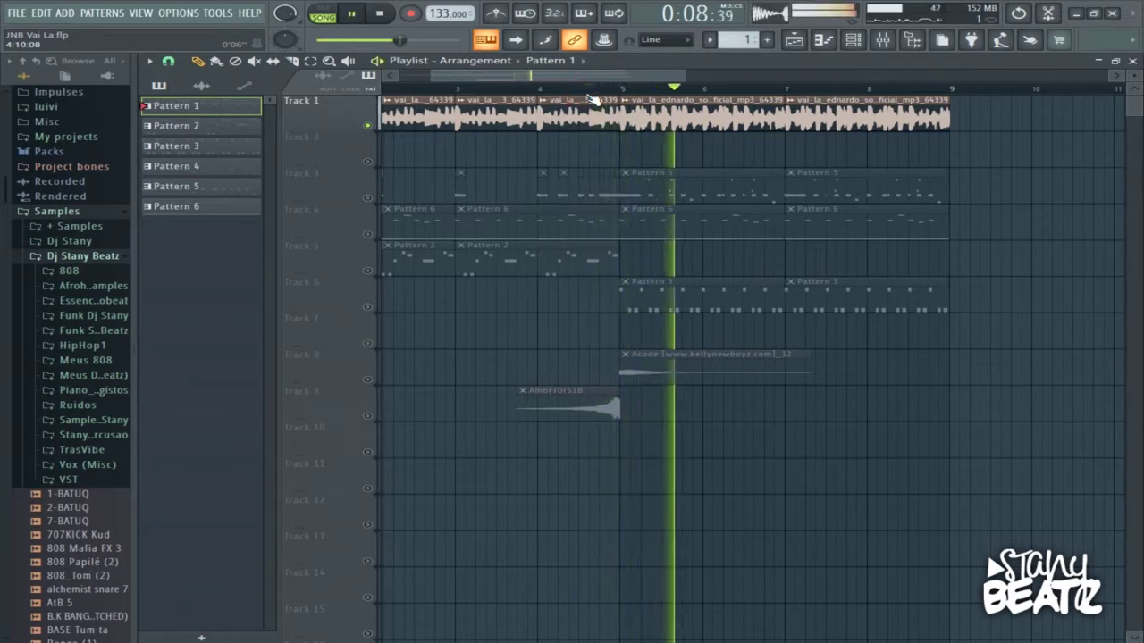
key("space")
Step: Turn off Track 1's solo, mute Track 1, and return the playhead to the start of the song
left_click_drag(606, 79, 345, 82)
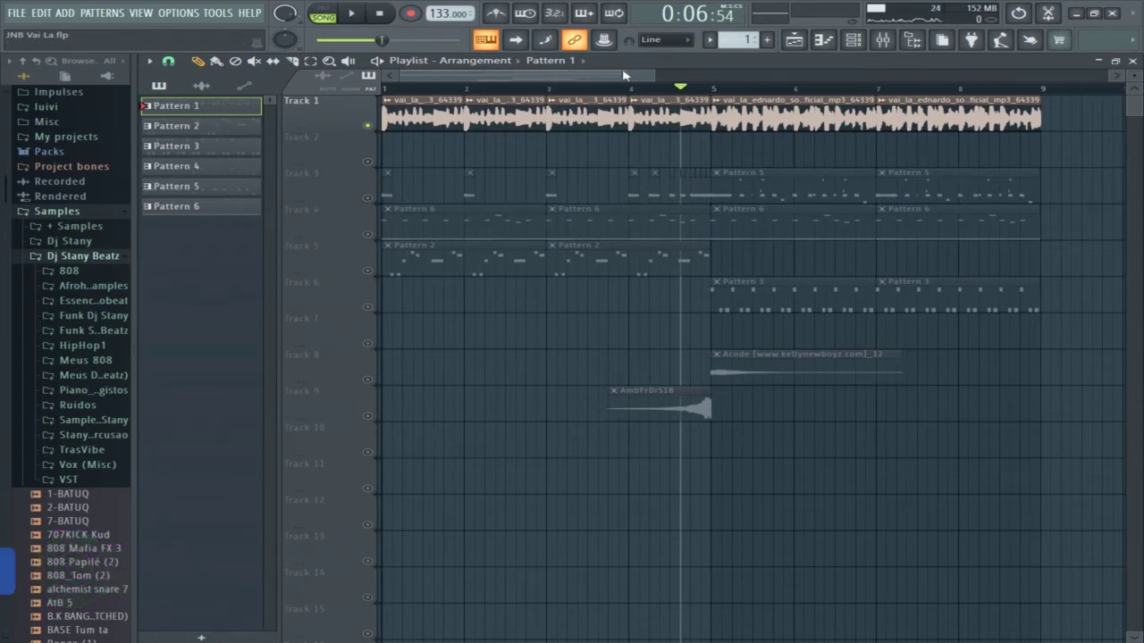
left_click_drag(653, 77, 723, 81)
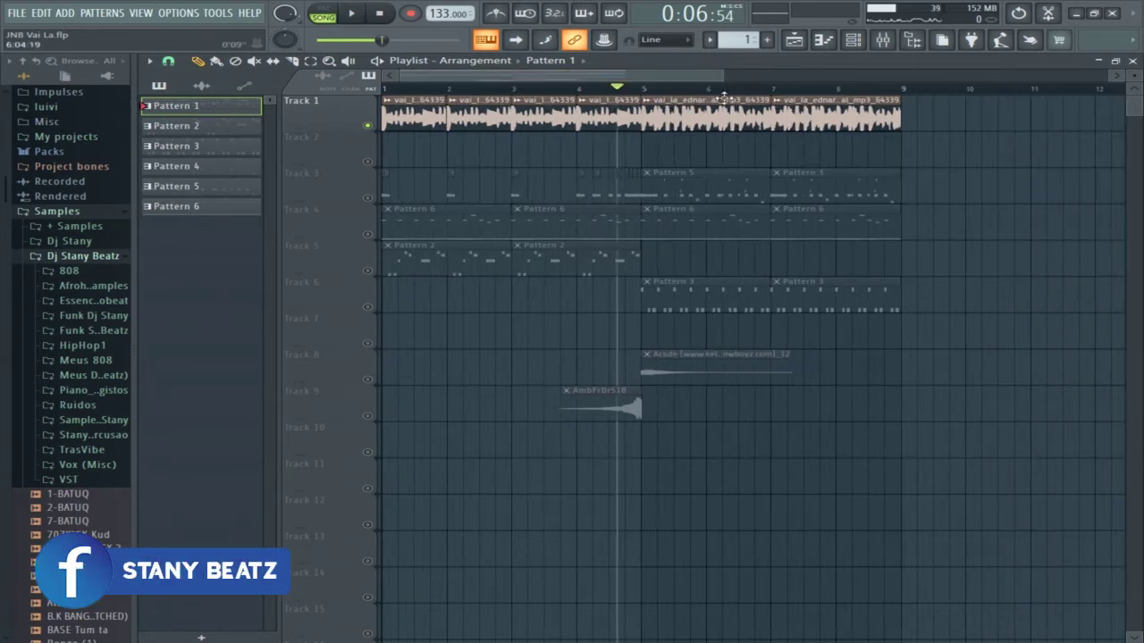
right_click(366, 123)
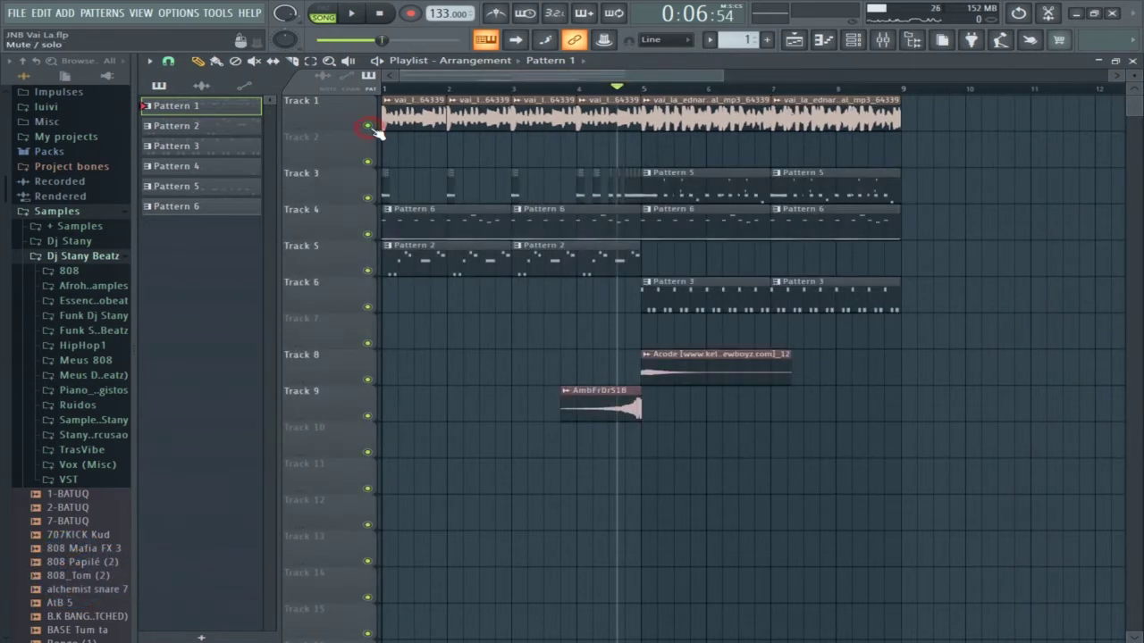
left_click(367, 125)
left_click_drag(486, 90, 383, 90)
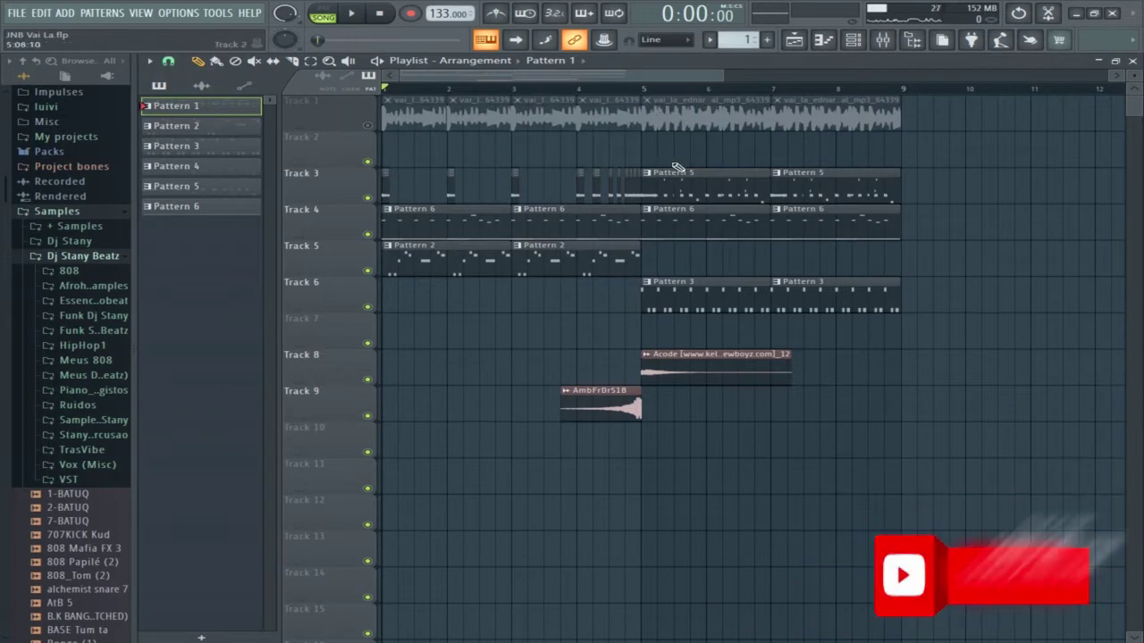
Step: Play the whole arrangement from the start with the Track 1 sample muted, then stop playback
left_click_drag(723, 76, 655, 79)
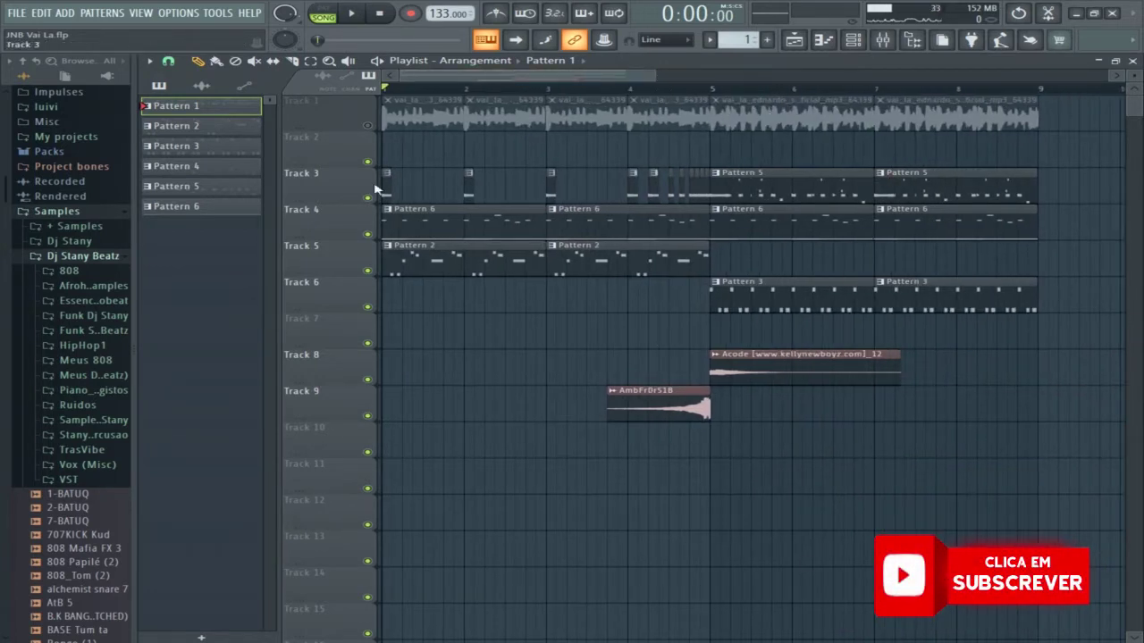
left_click_drag(656, 76, 631, 75)
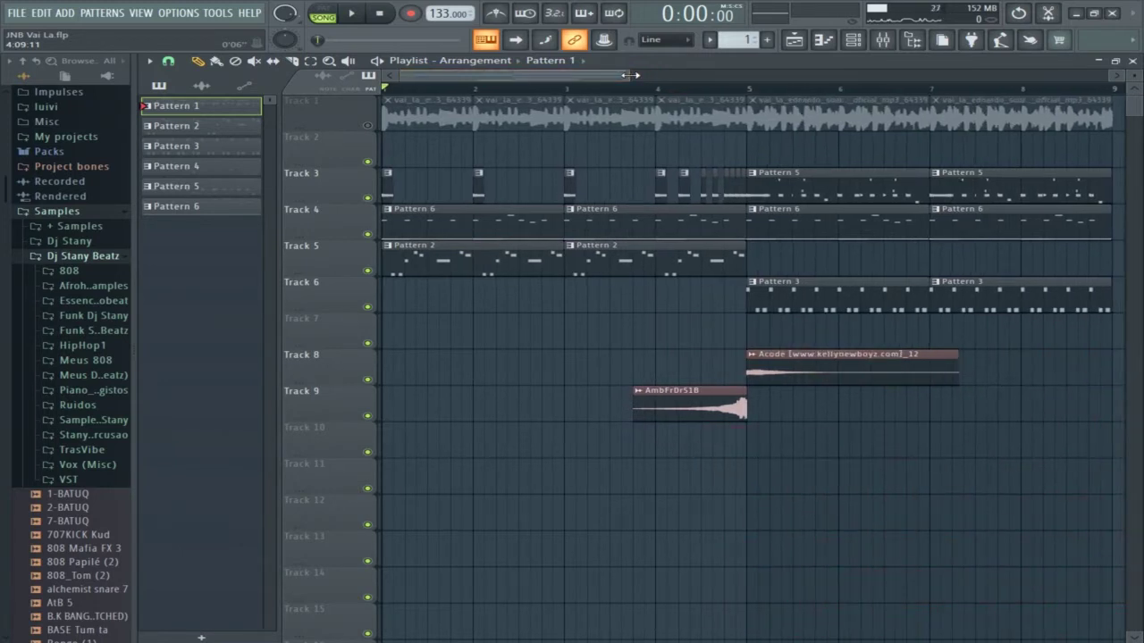
key("space")
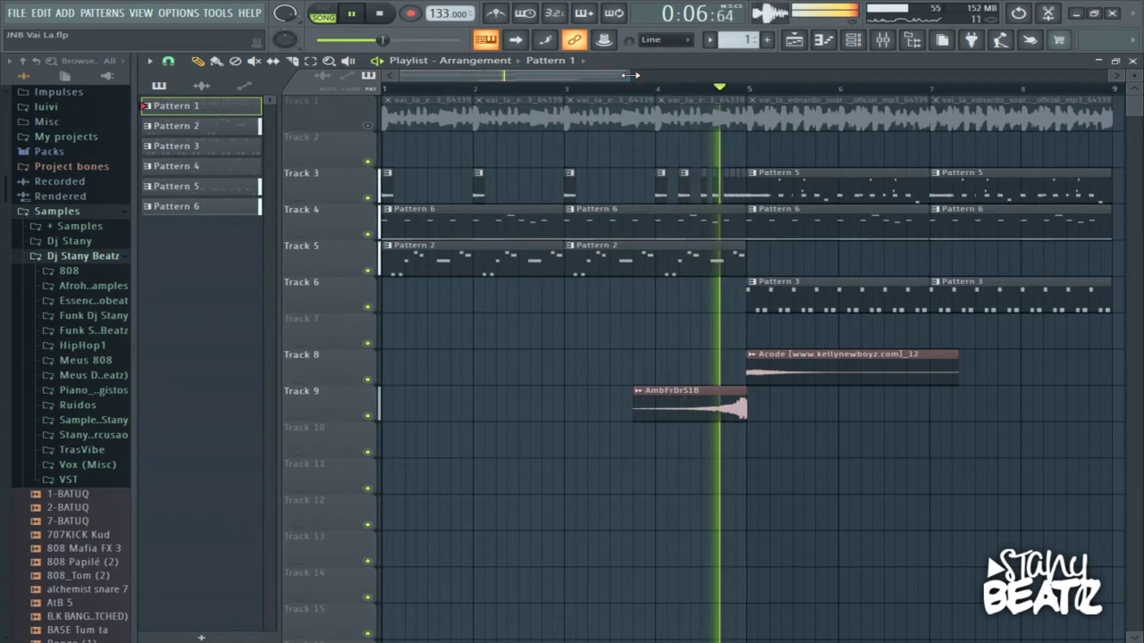
left_click_drag(631, 75, 590, 76)
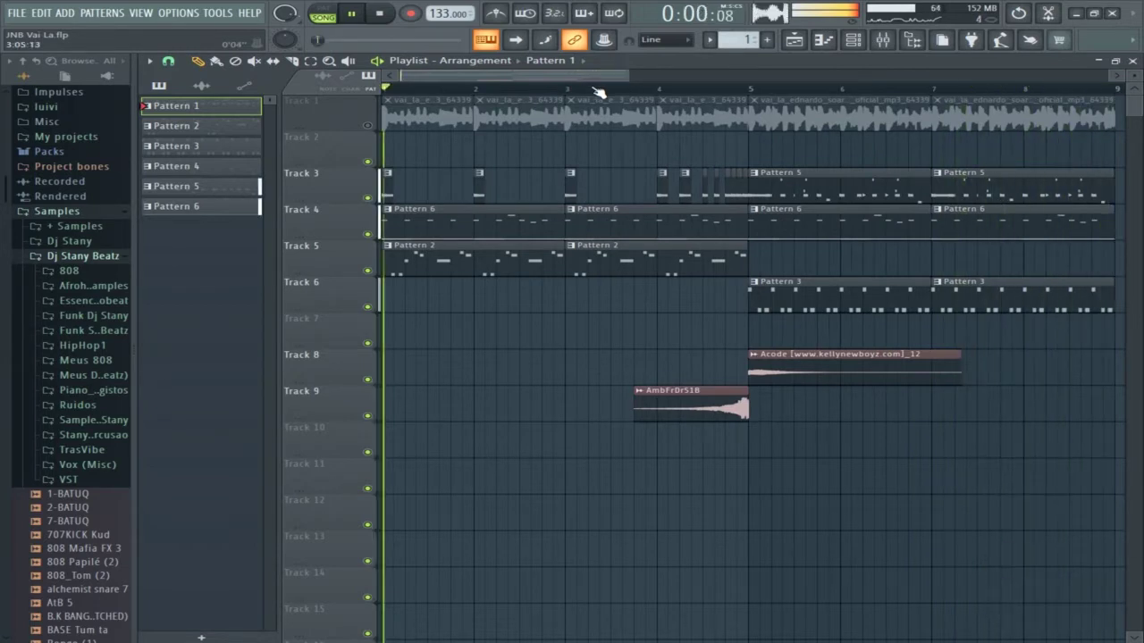
key("space")
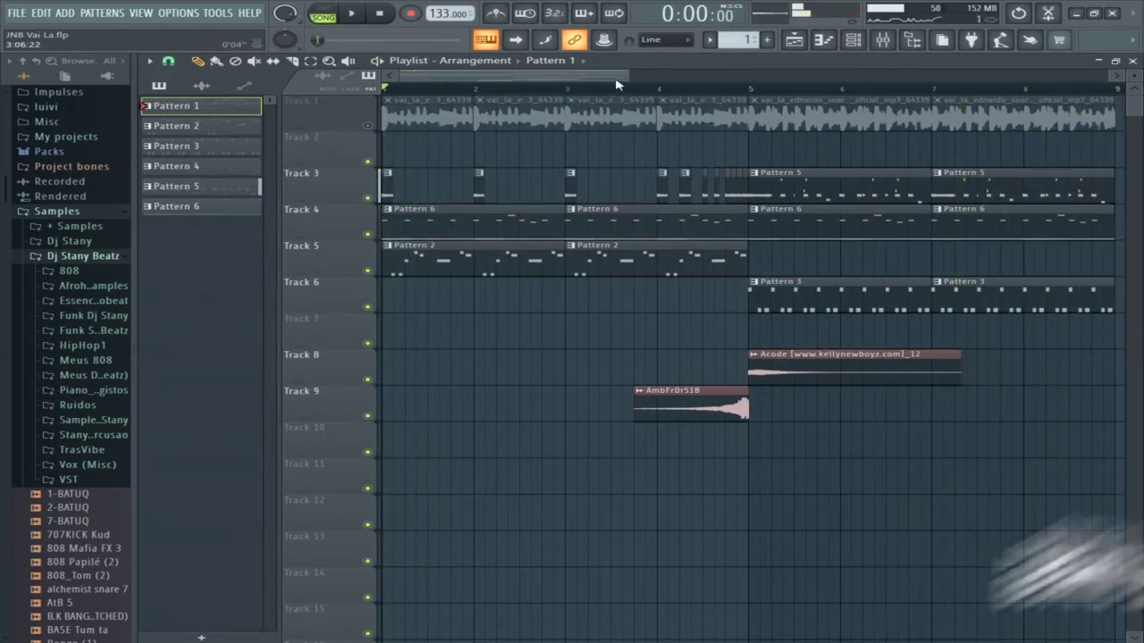
Step: Toggle Track 1's mute off and back on around a brief playback of the arrangement
left_click_drag(628, 75, 640, 74)
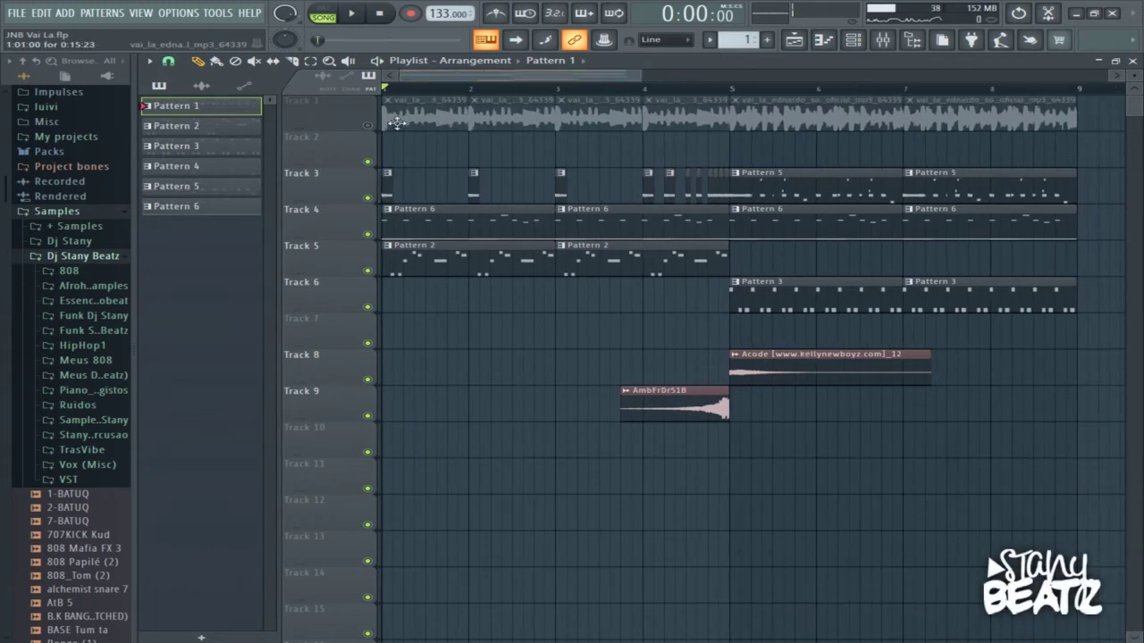
left_click(367, 126)
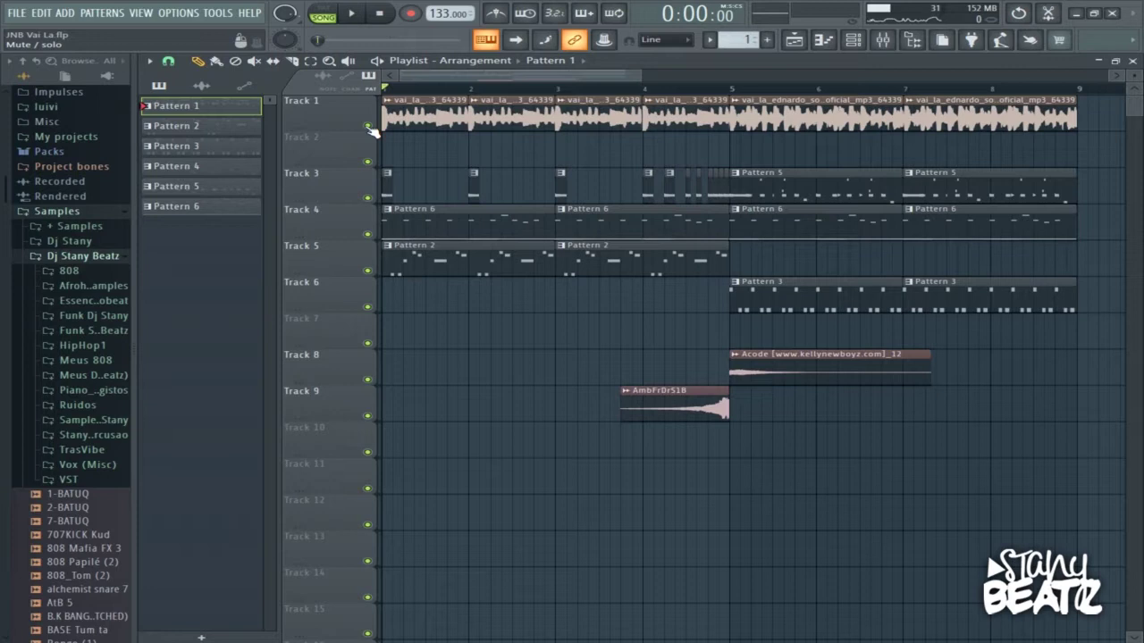
left_click(368, 125)
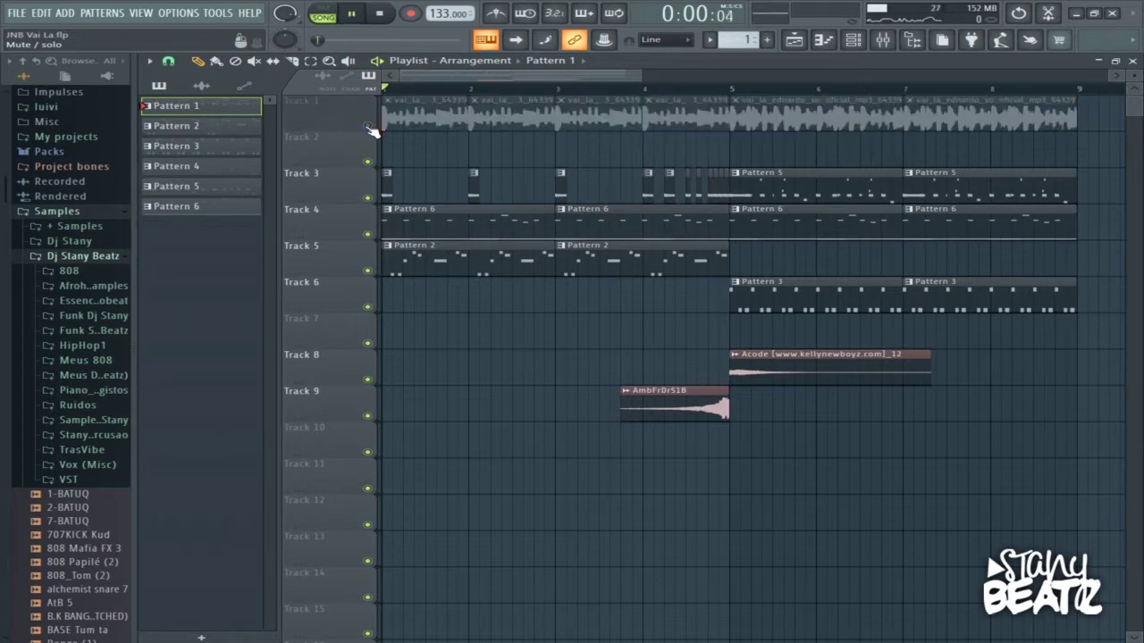
left_click(367, 125)
key("space")
left_click(367, 126)
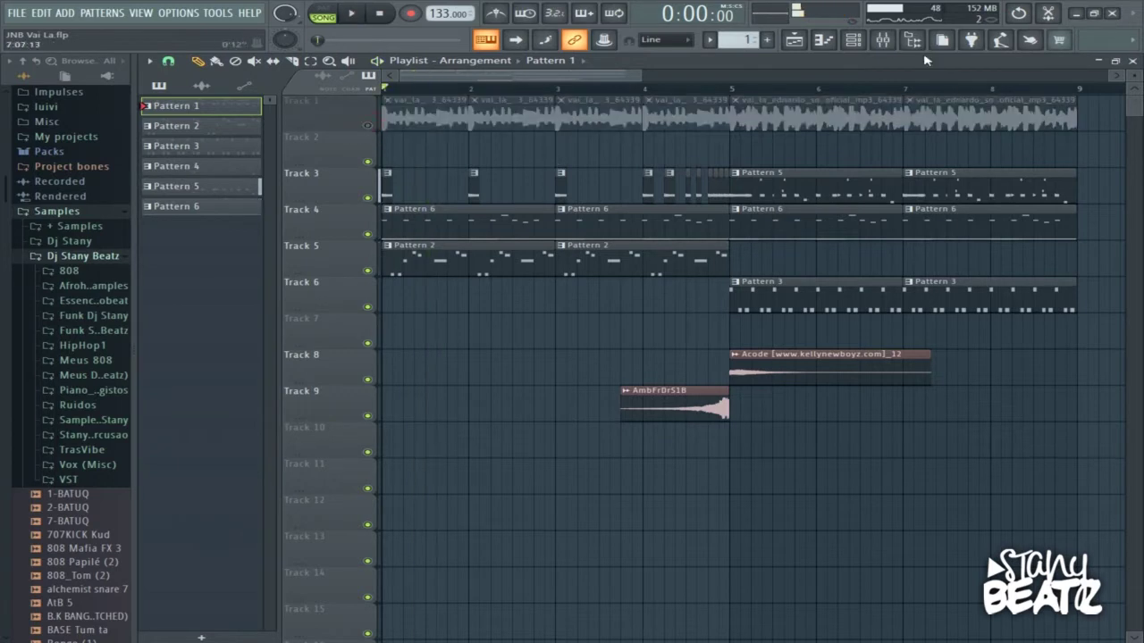
Step: Open the channel rack and step through the patterns up to pattern 7 and back to pattern 1
left_click(855, 40)
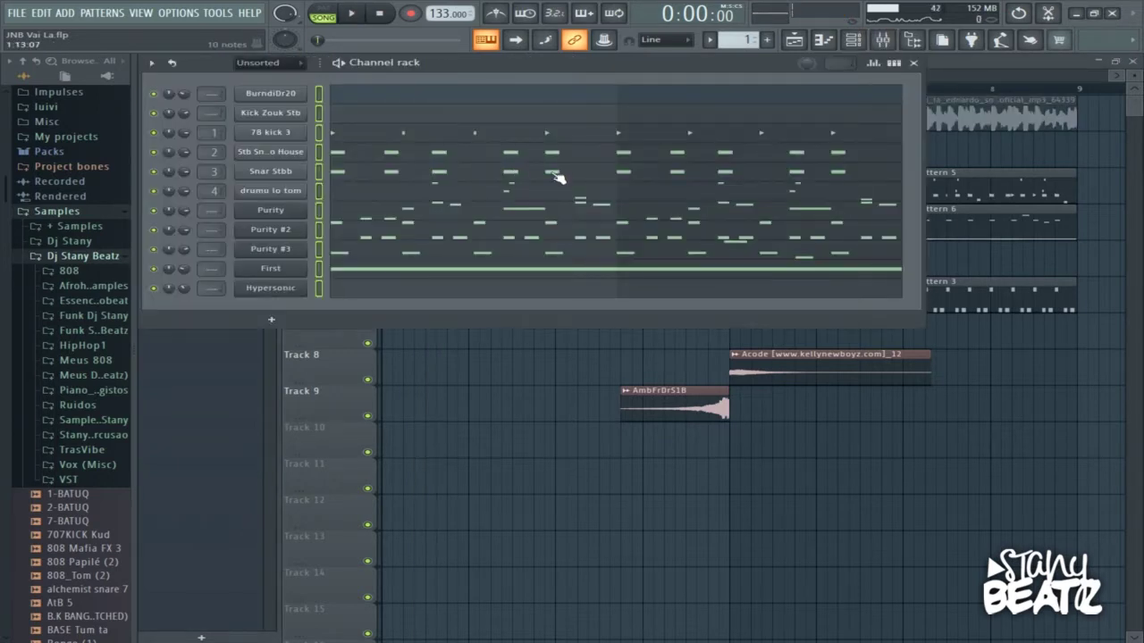
key("KP_Add")
key("KP_Add")
key("KP_Add")
key("KP_Add")
key("KP_Add")
key("KP_Add")
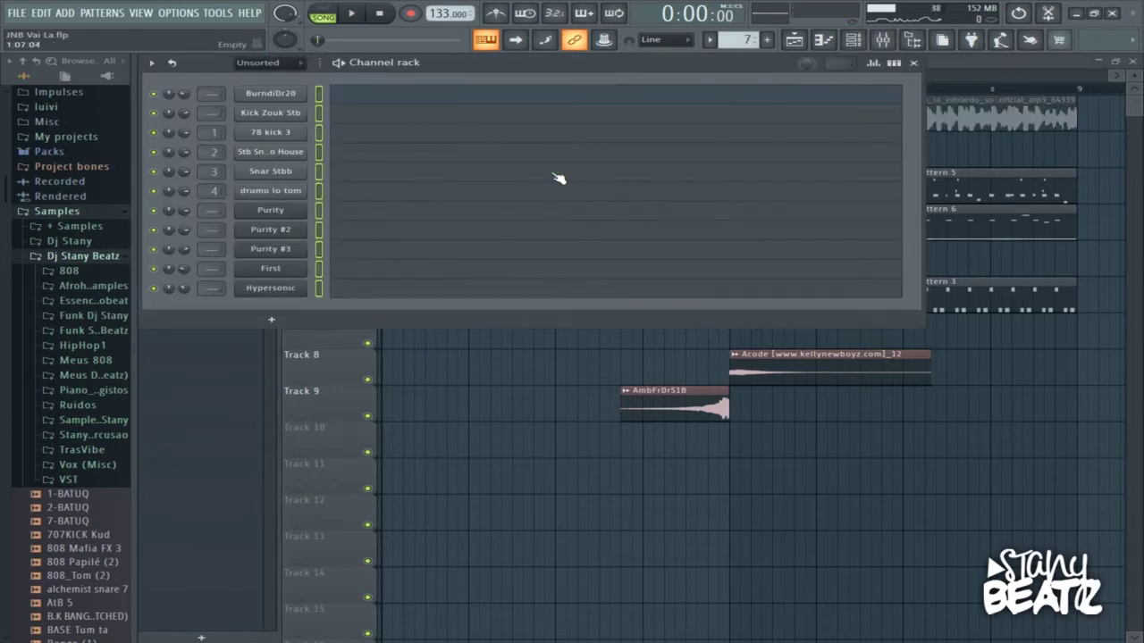
key("KP_Subtract")
key("KP_Subtract")
key("KP_Subtract")
key("KP_Subtract")
key("KP_Subtract")
key("KP_Subtract")
key("KP_Subtract")
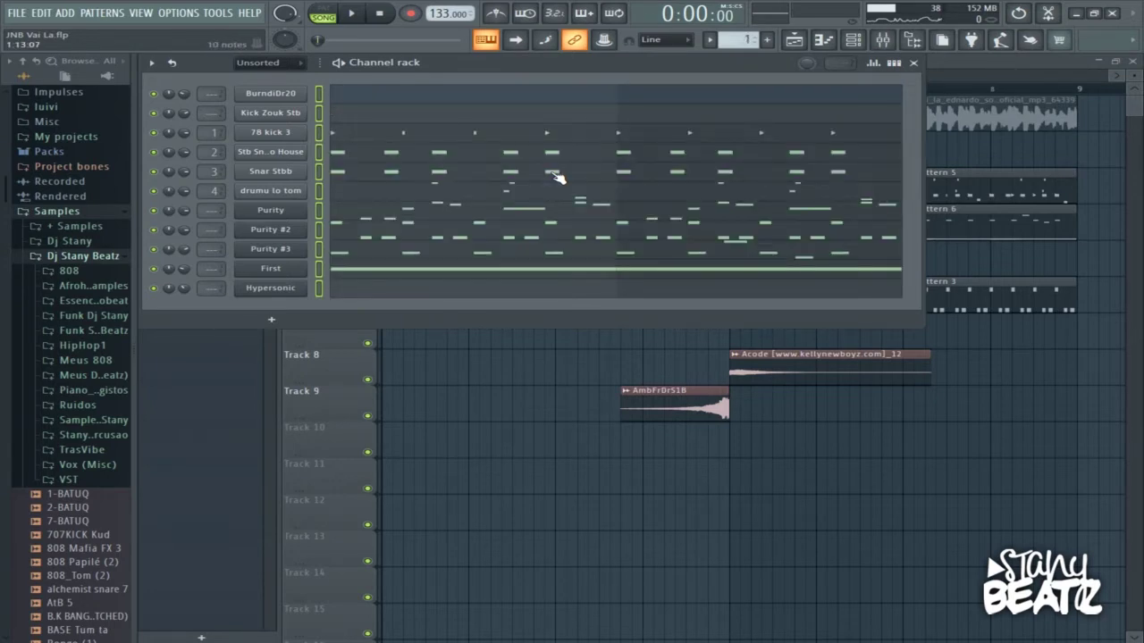
Step: Select the 78 kick 3 channel and mute the remaining active kick and snare channels in the channel rack
left_click(320, 134)
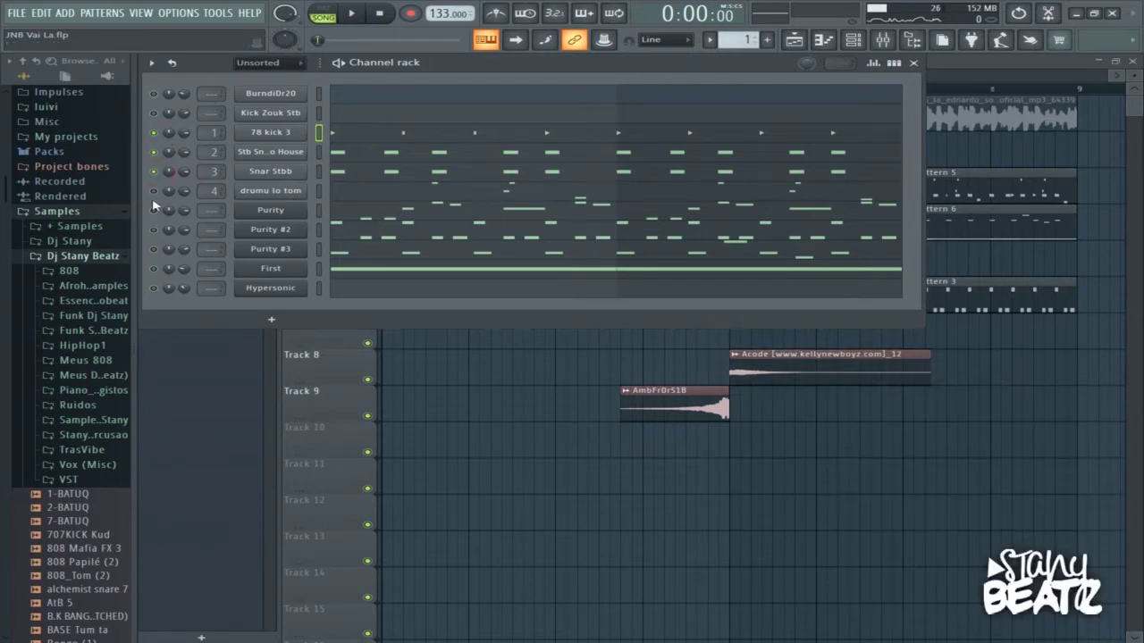
left_click(154, 133)
left_click(155, 152)
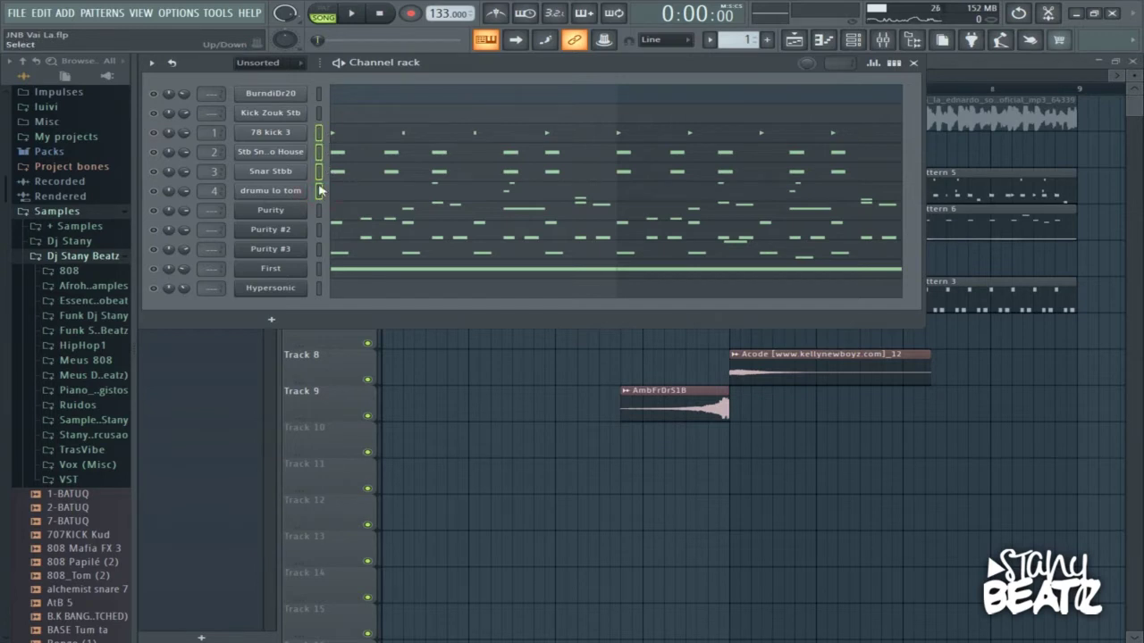
Step: Solo the first Purity channel and open its instrument with the preset list showing
right_click(159, 216)
left_click(186, 218)
right_click(154, 218)
left_click(183, 224)
left_click(279, 211)
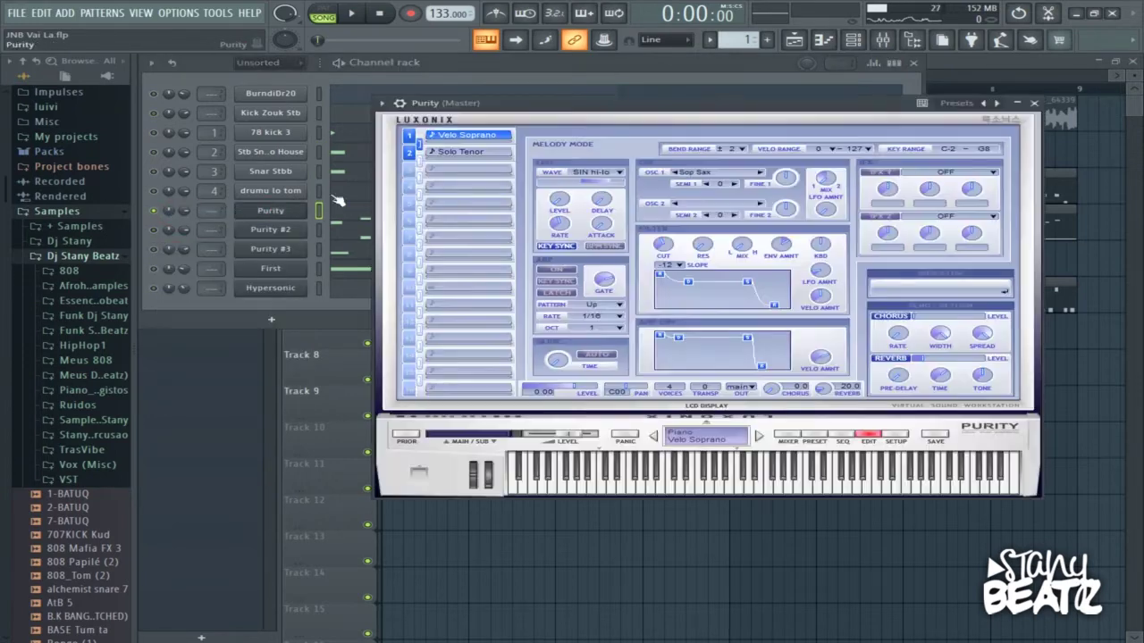
left_click(816, 437)
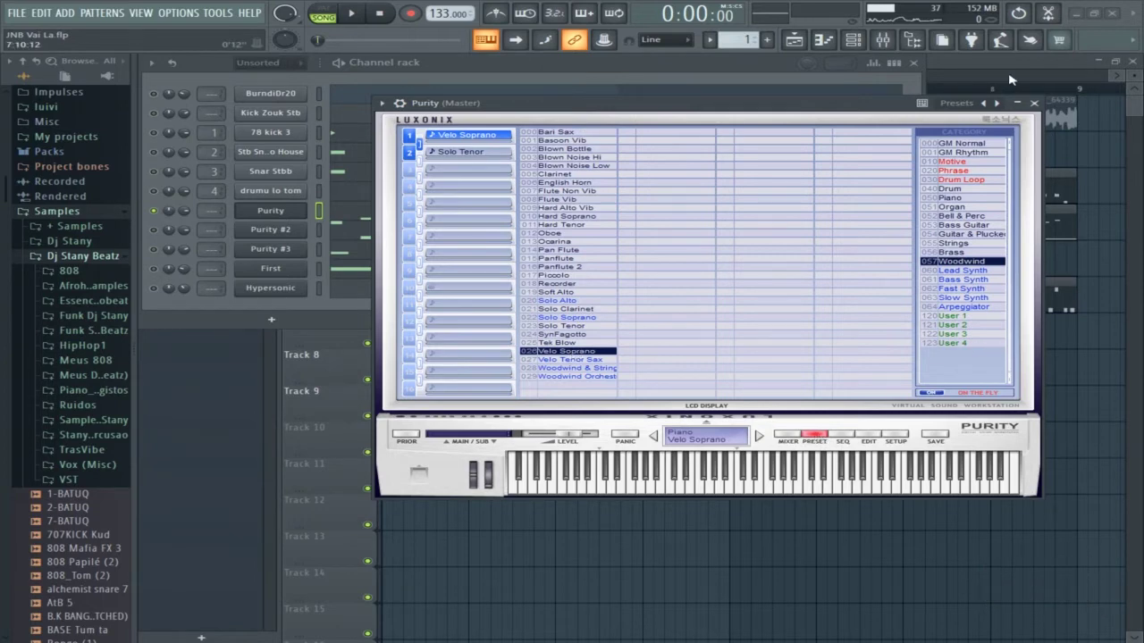
Step: Check the first Purity instrument's edit page, close it, and play the channel's notes in pattern mode with two bars in view
left_click(867, 436)
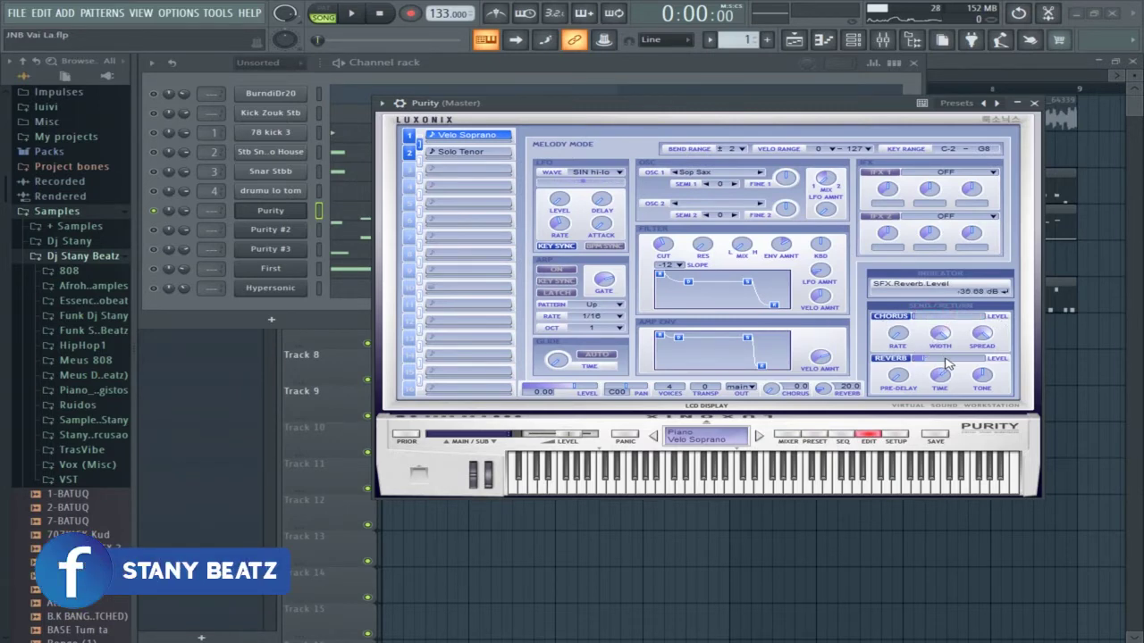
left_click(1034, 103)
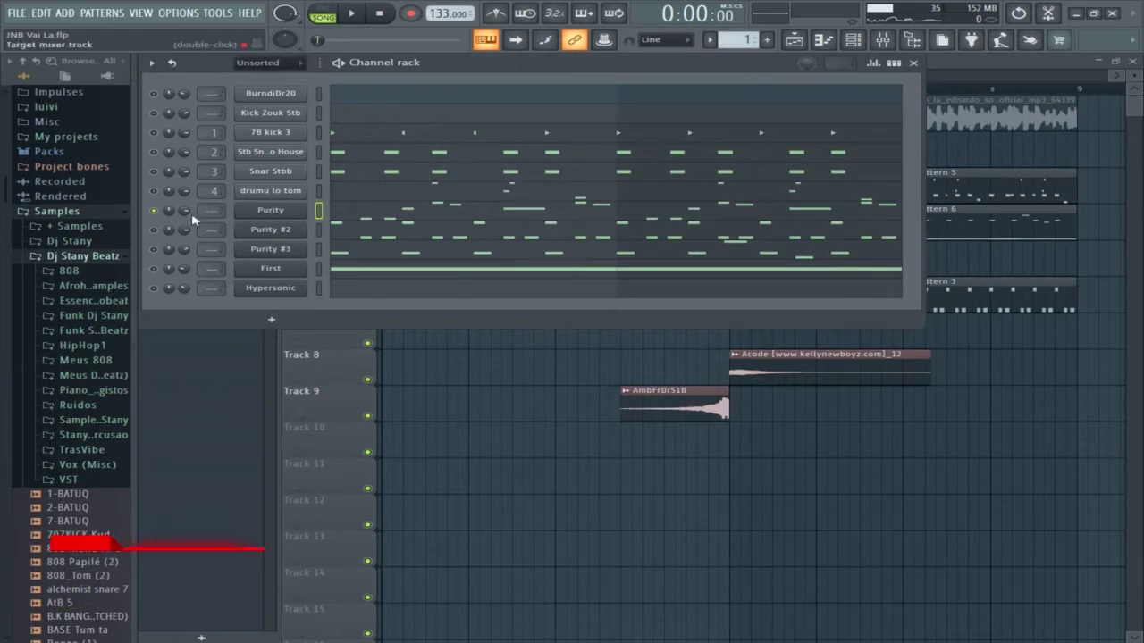
left_click(362, 216)
scroll(346, 232, "up", 5)
key("space")
key("l")
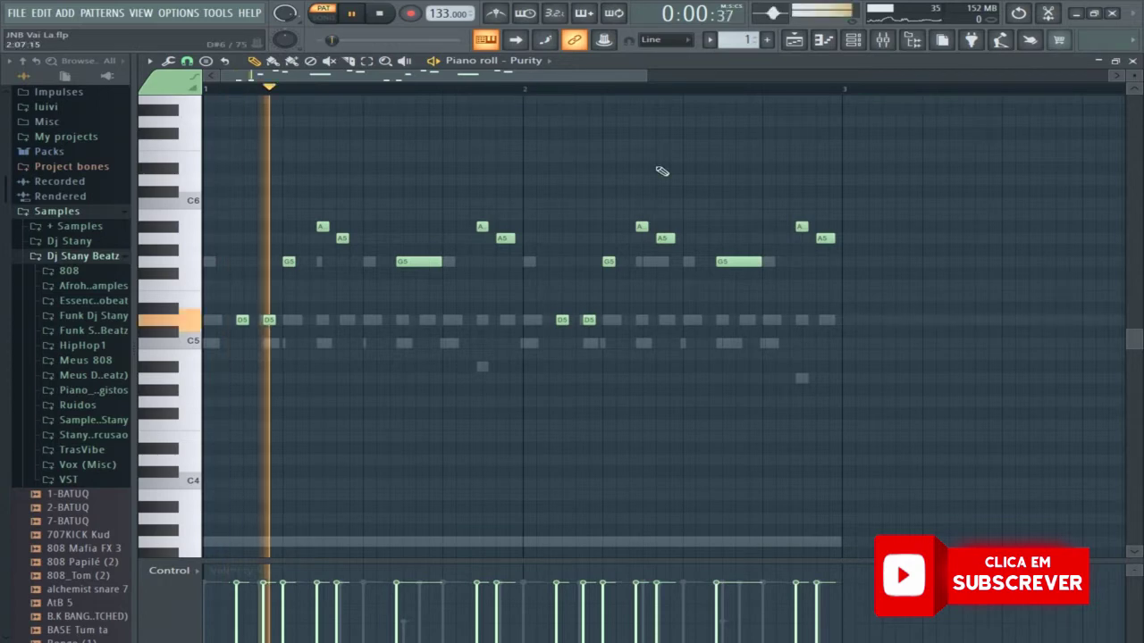
left_click_drag(643, 71, 517, 75)
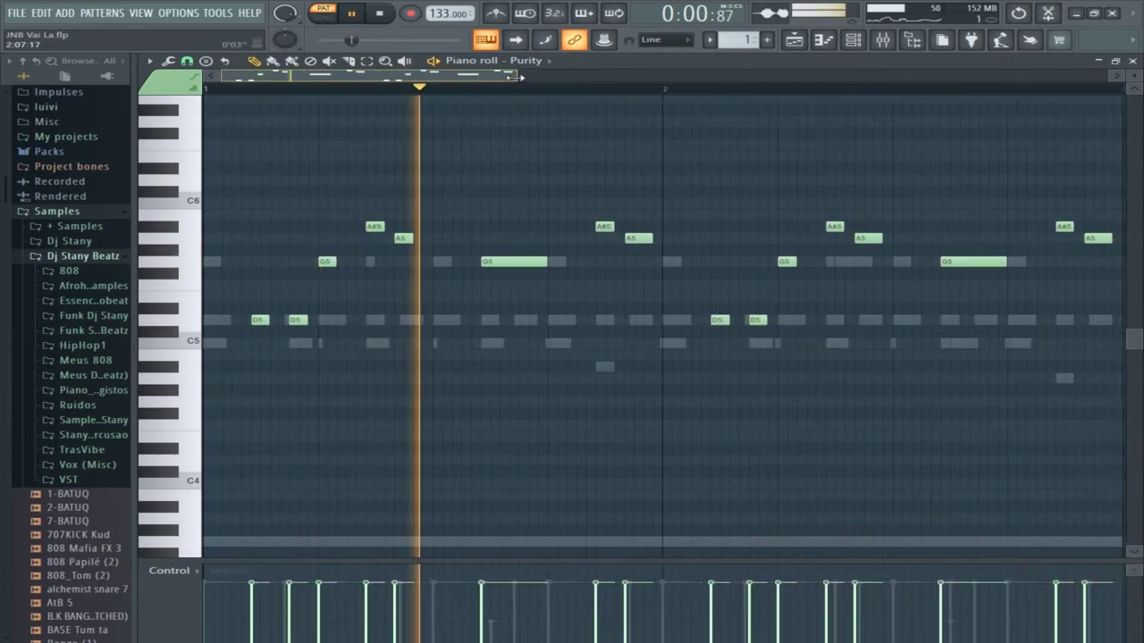
left_click_drag(524, 77, 515, 77)
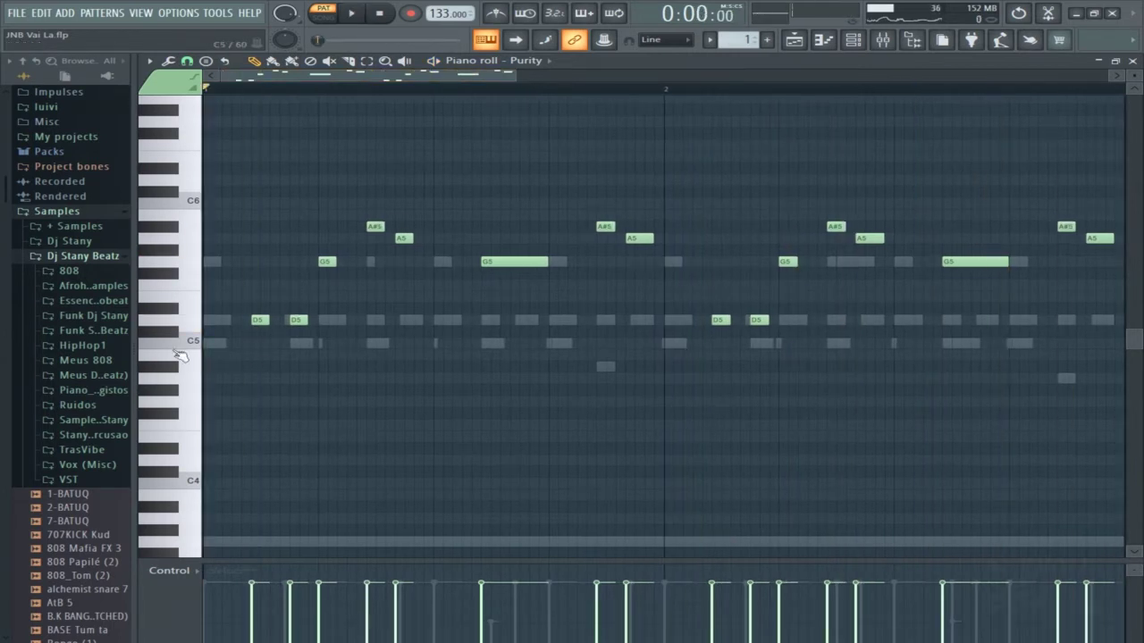
Step: Audition the first phrase of the Purity melody note by note: D5, G5, A#5, A5 and the long G5
left_click(264, 320)
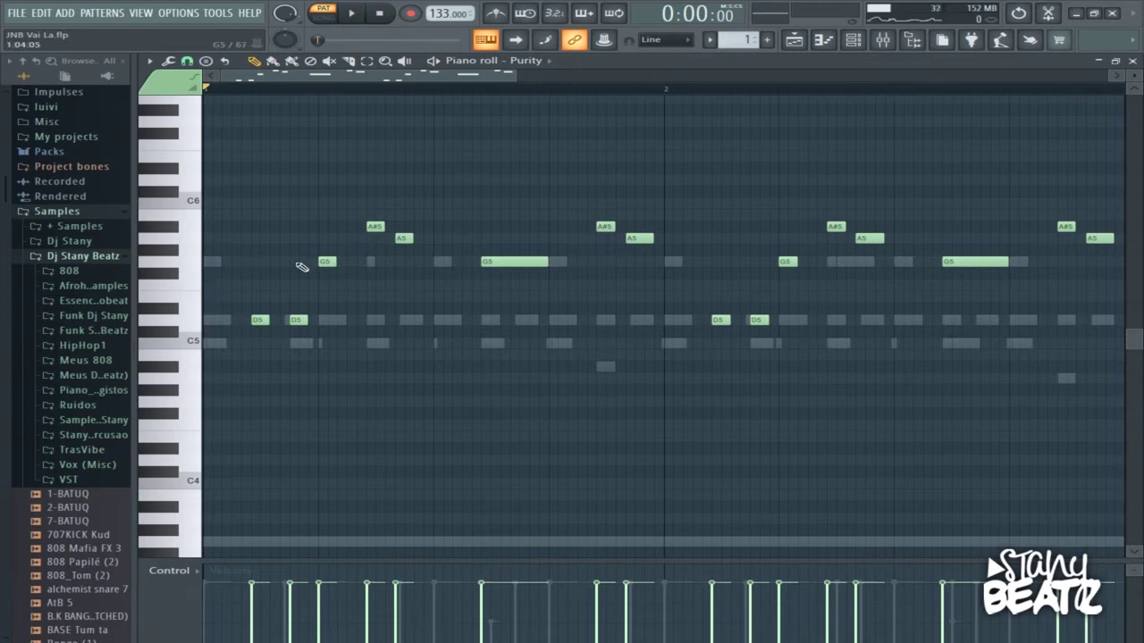
left_click(329, 260)
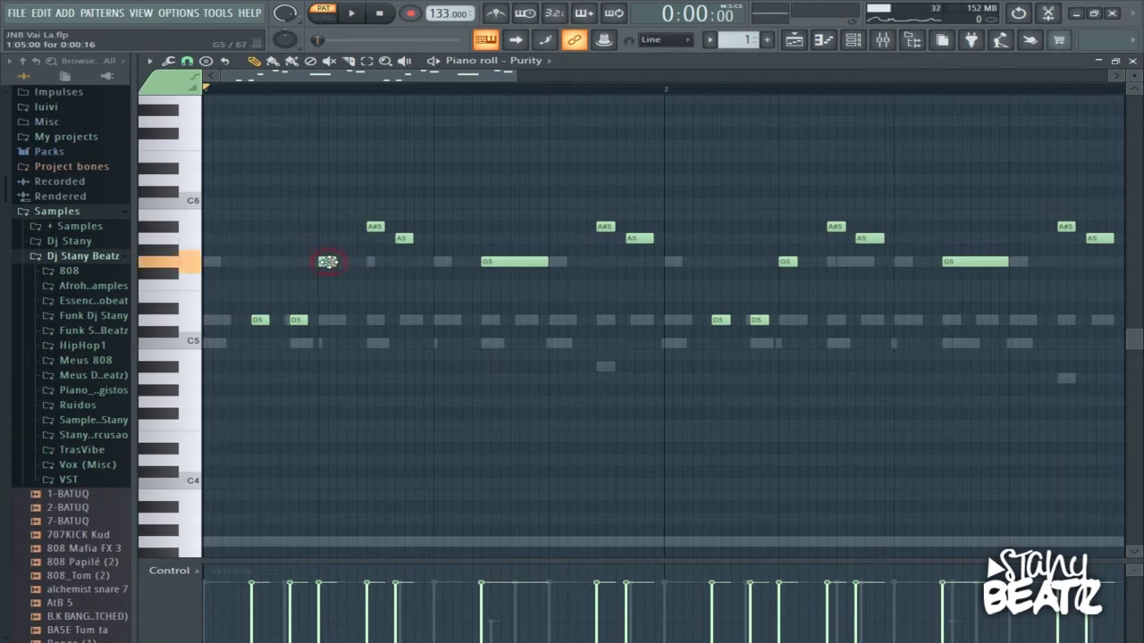
left_click(375, 227)
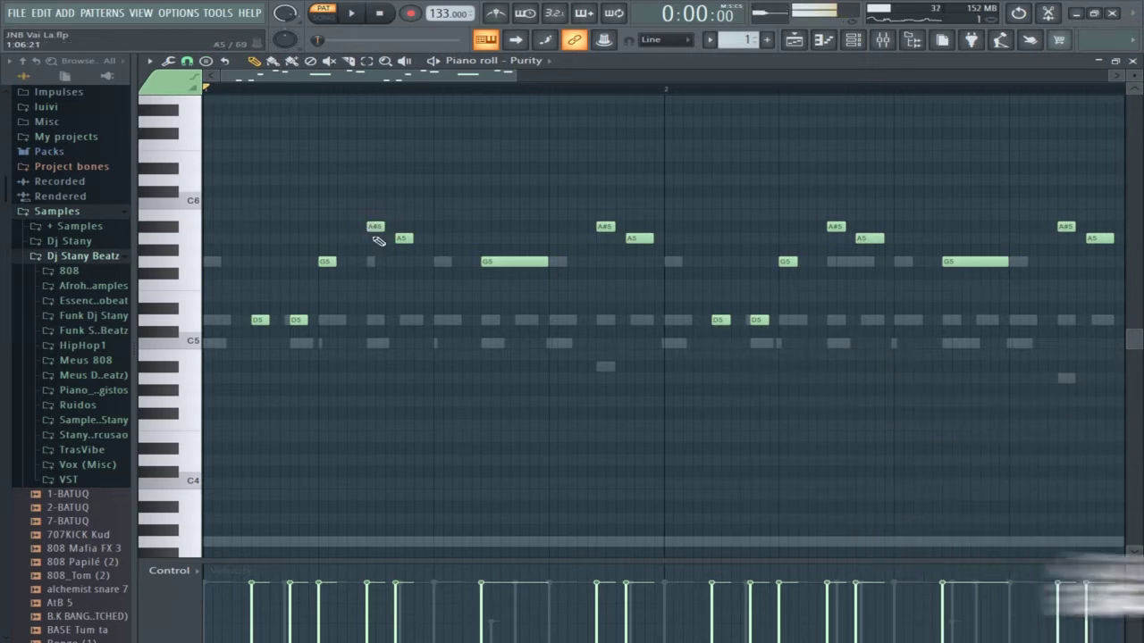
left_click(366, 250)
left_click_drag(375, 254, 376, 226)
left_click(401, 238)
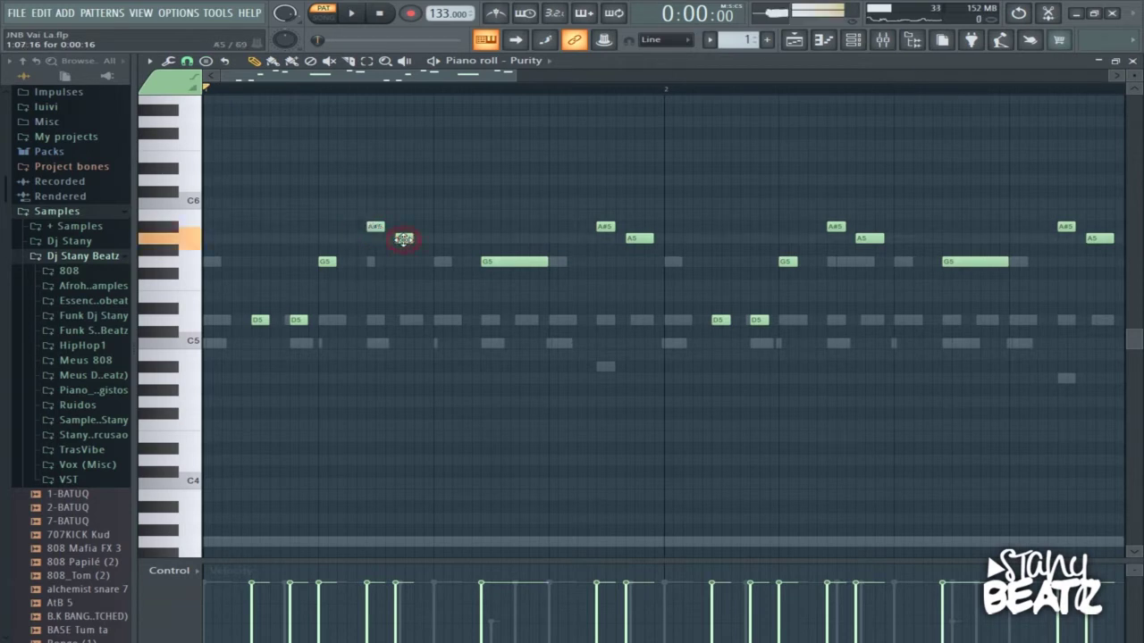
left_click(502, 262)
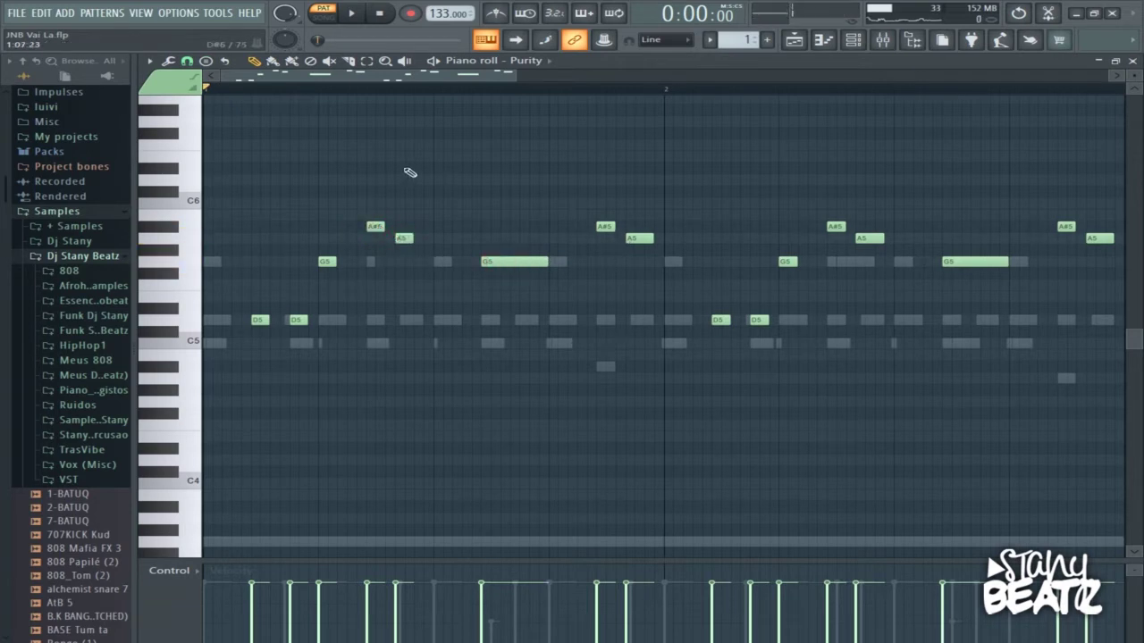
Step: Play the Purity melody twice in the piano roll, stopping playback after each pass
key("space")
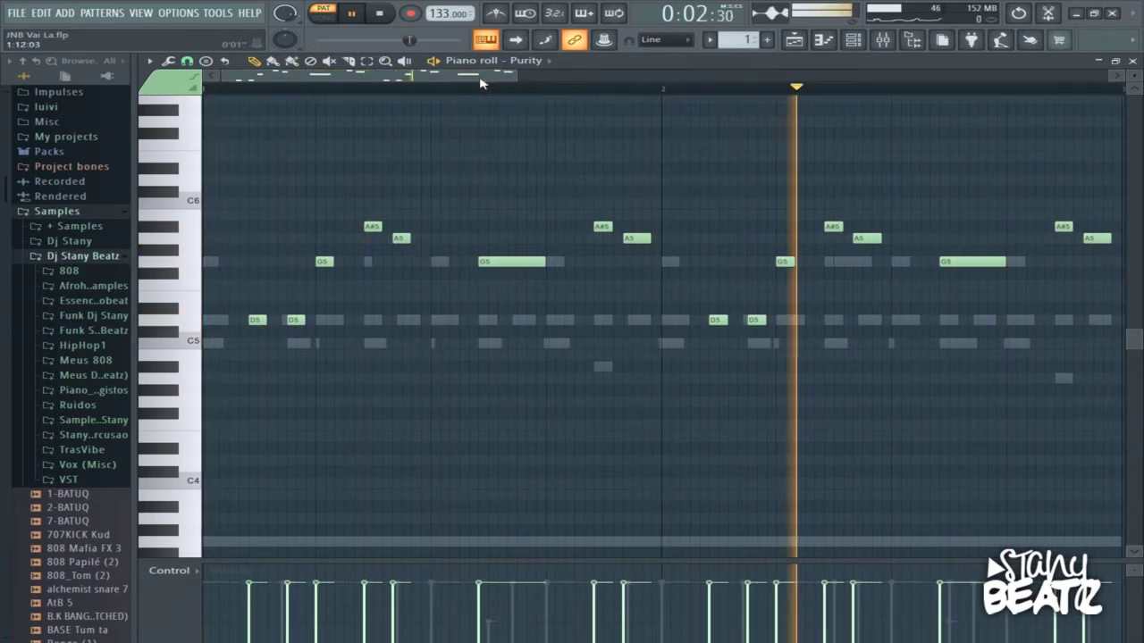
key("space")
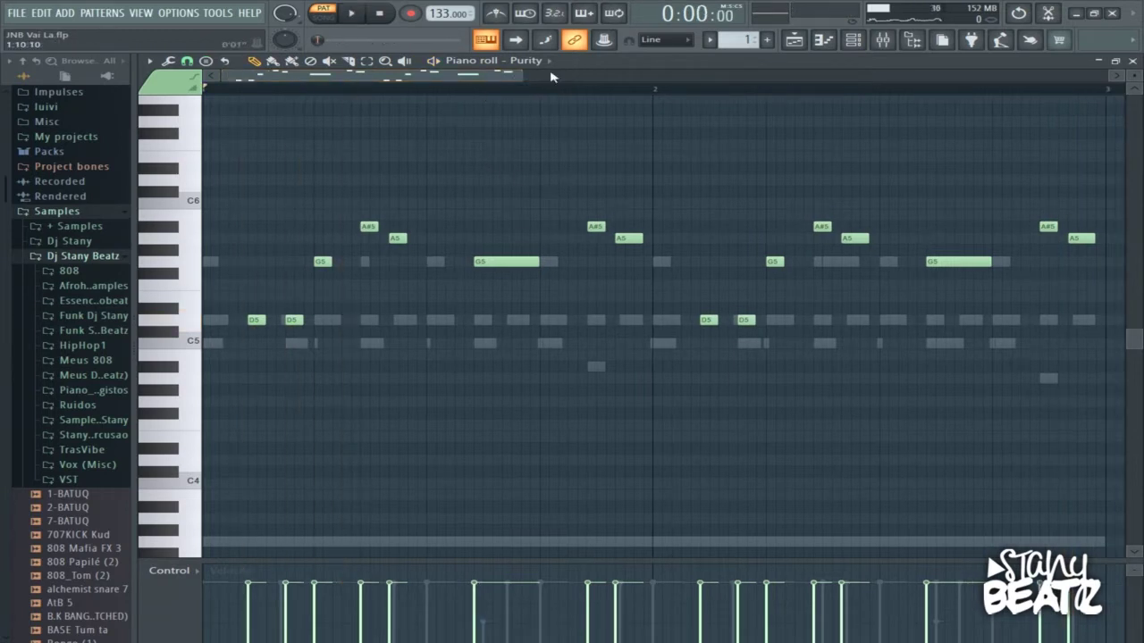
key("space")
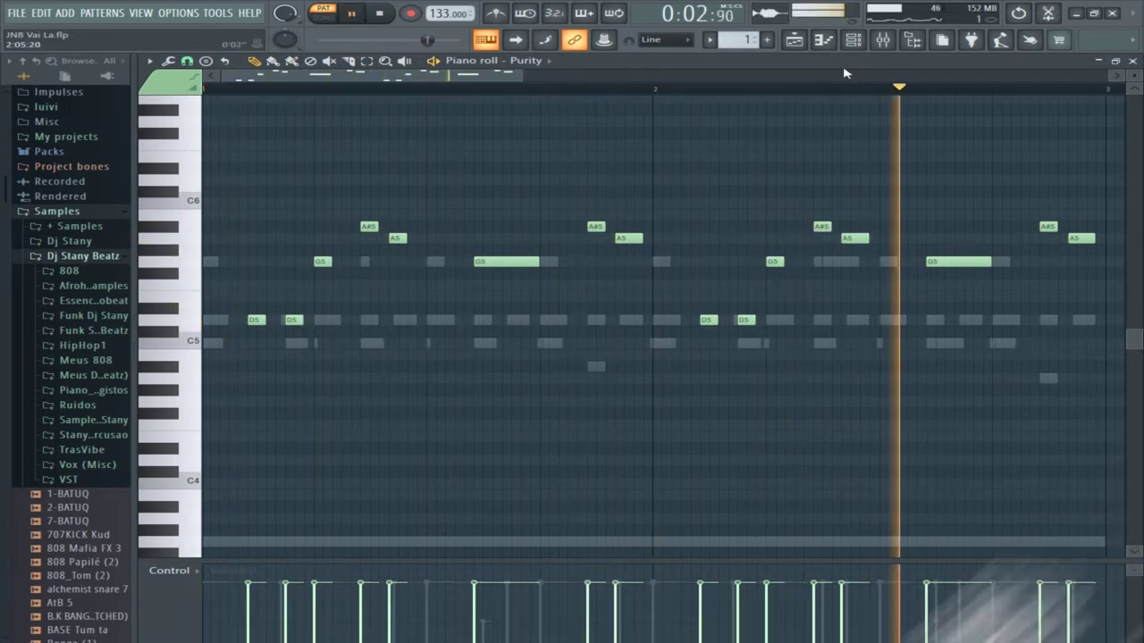
key("space")
Step: Solo the Purity #2 channel in the channel rack and view its instrument's edit page and preset list
left_click(853, 41)
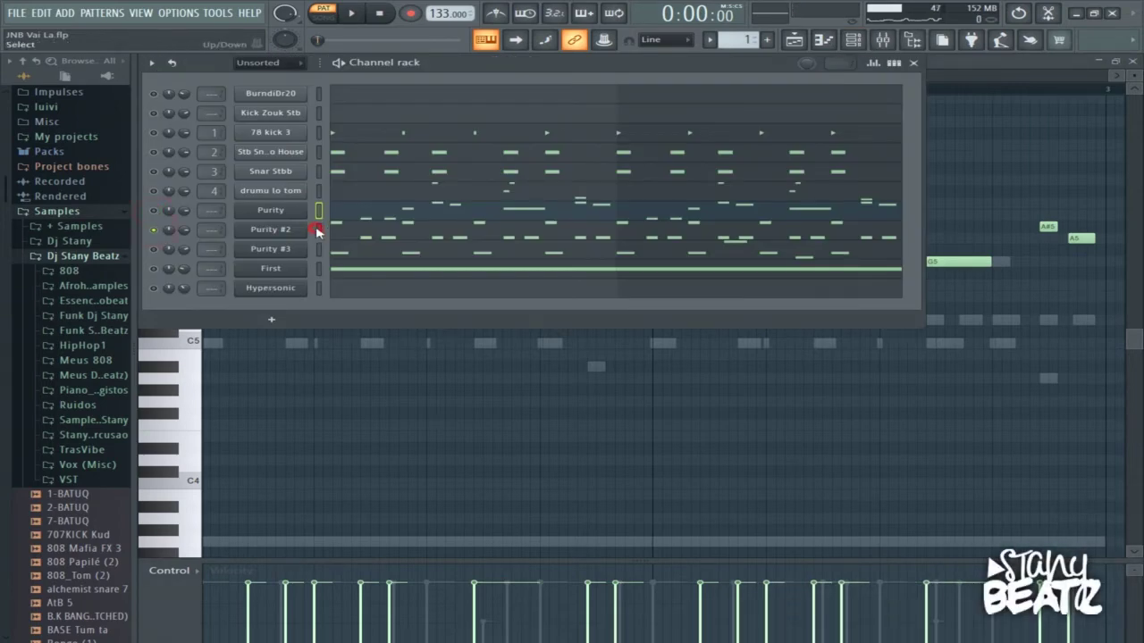
left_click(277, 232)
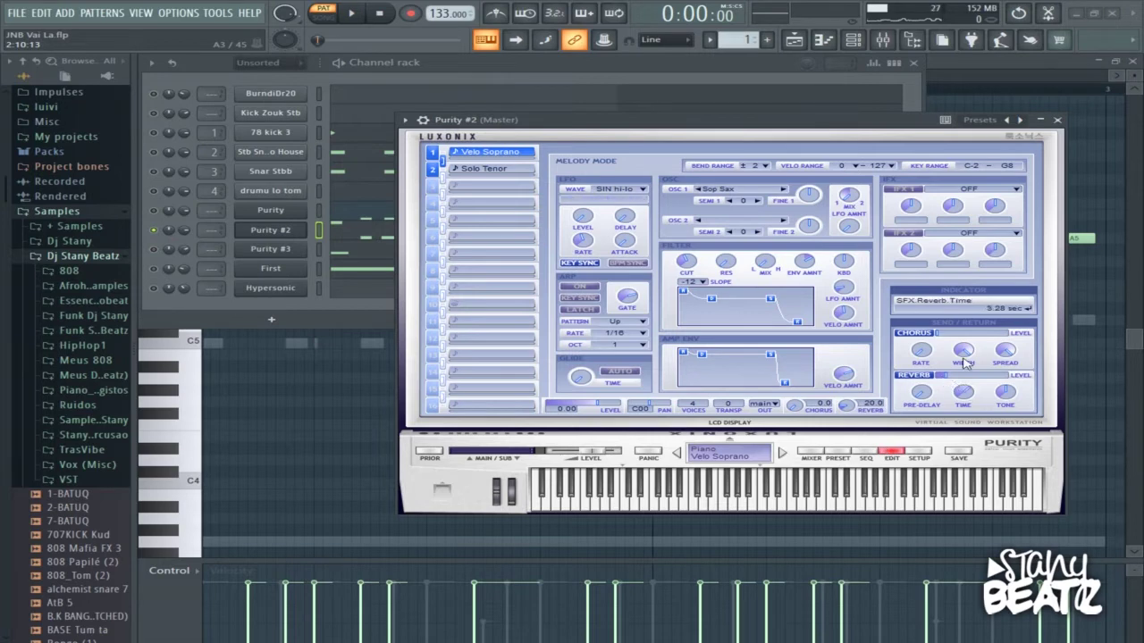
left_click(838, 456)
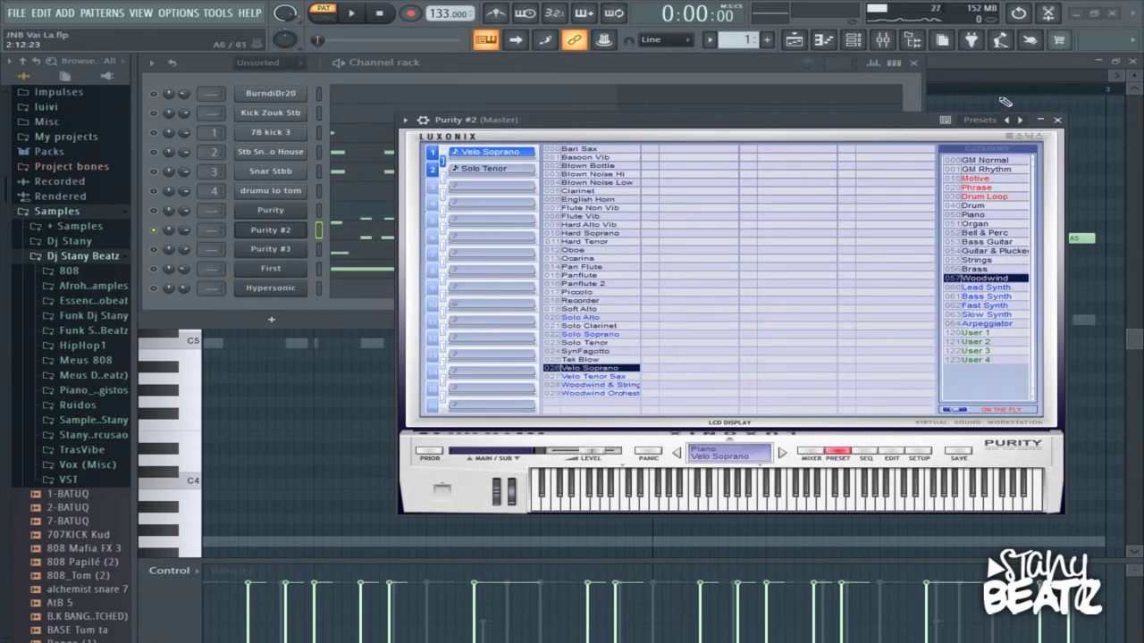
left_click(295, 232)
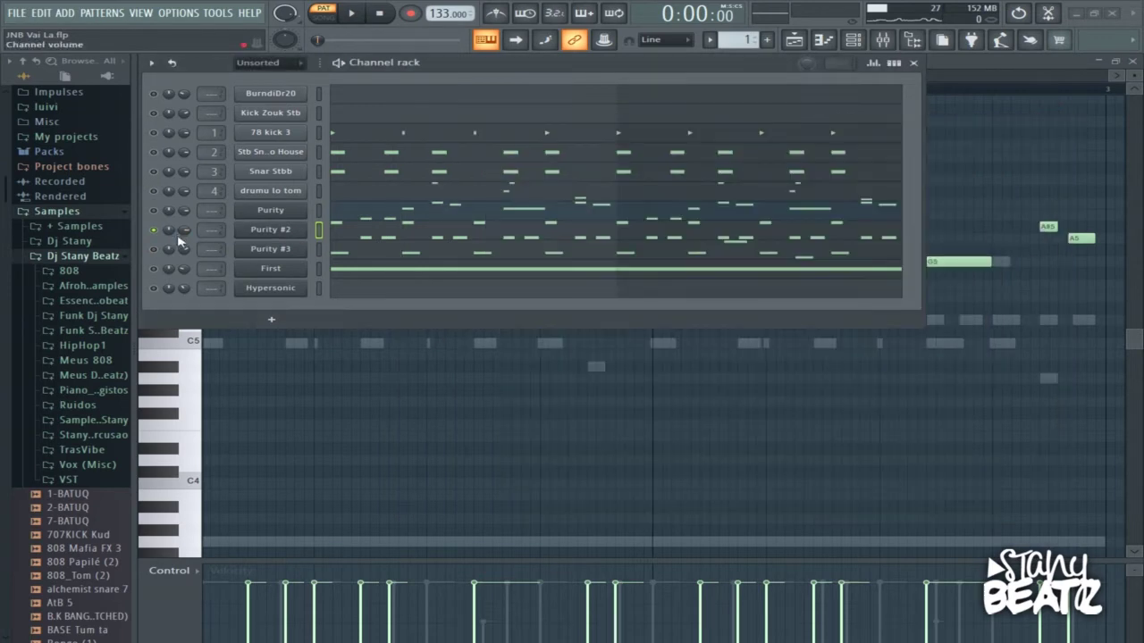
Step: Open the Purity #2 channel's notes in the piano roll and play the pattern
left_click(360, 231)
key("space")
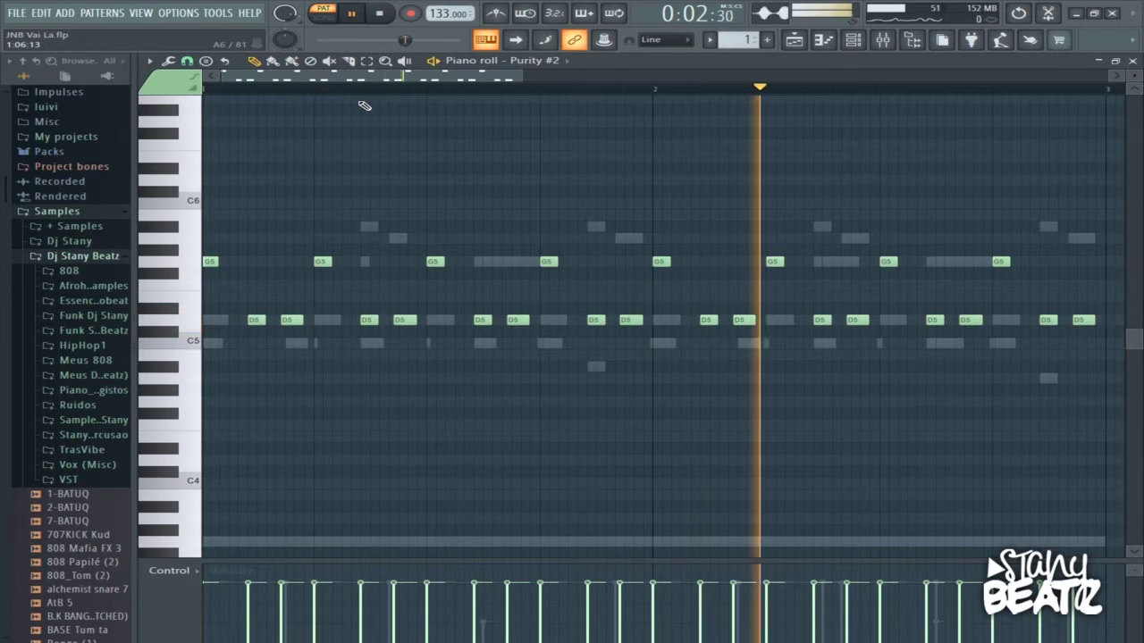
key("space")
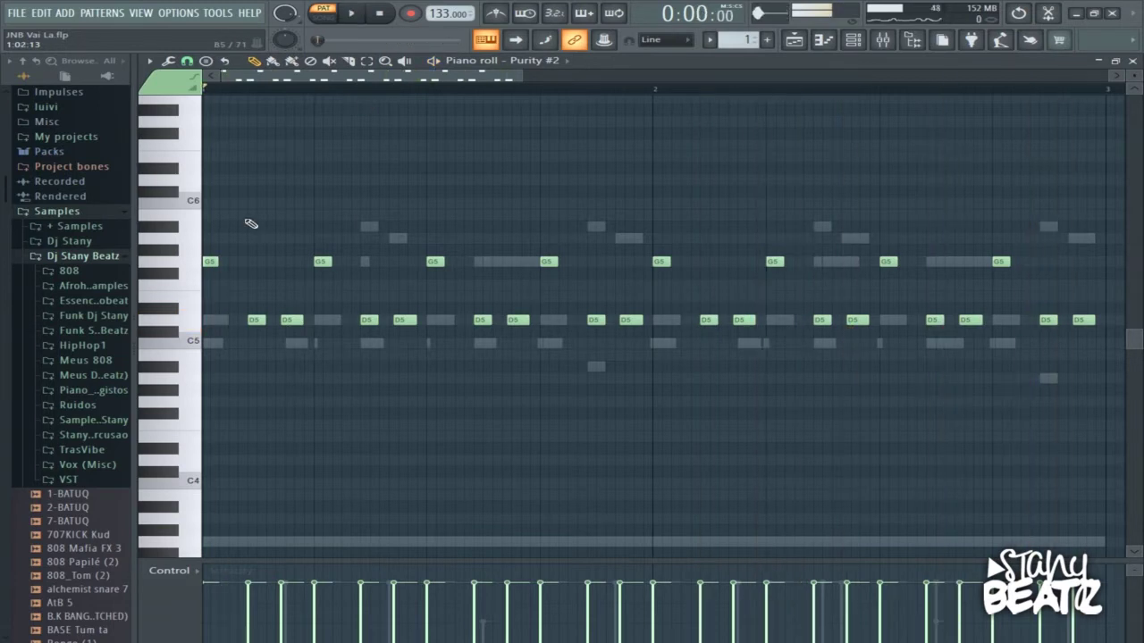
Step: Delete all the G5 notes from Purity #2 and play the remaining D5 notes twice
double_click(193, 261)
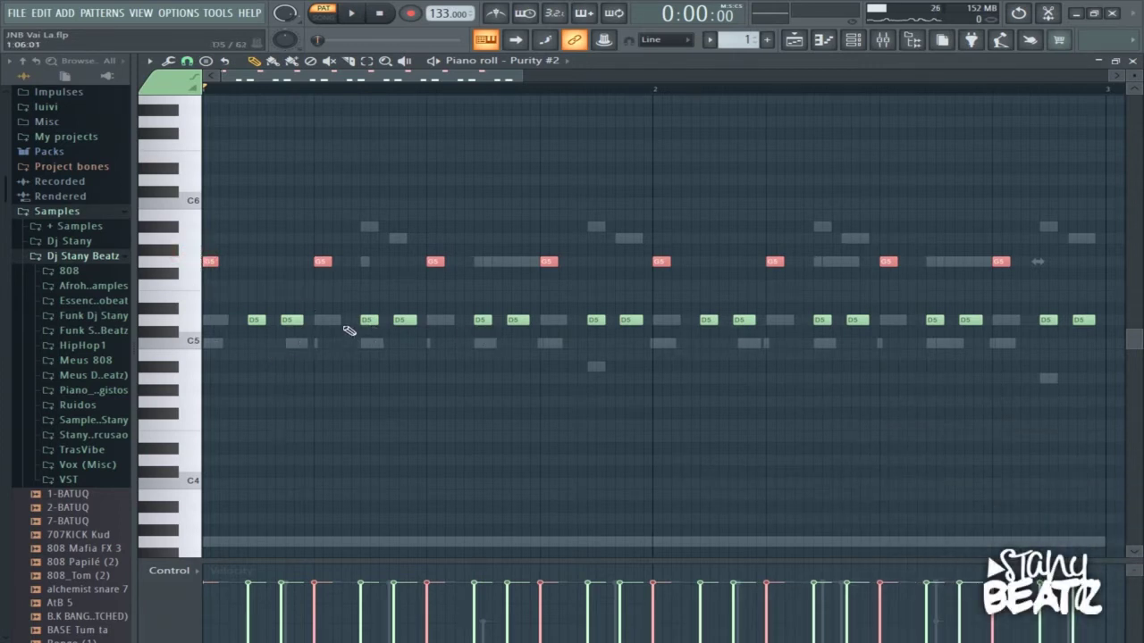
key("space")
key("Delete")
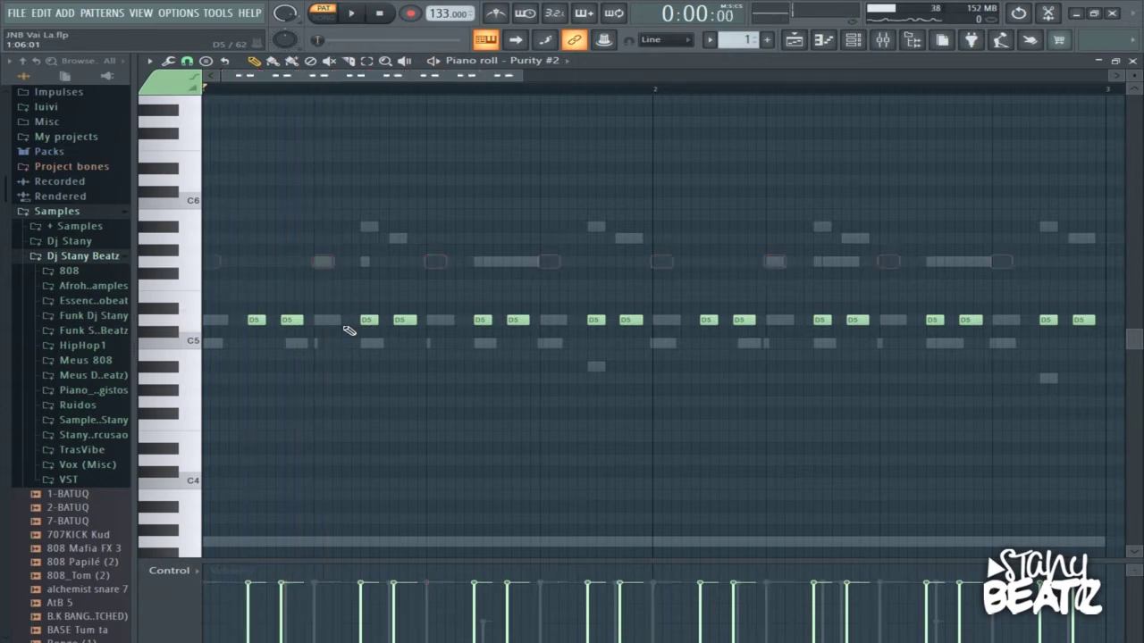
key("space")
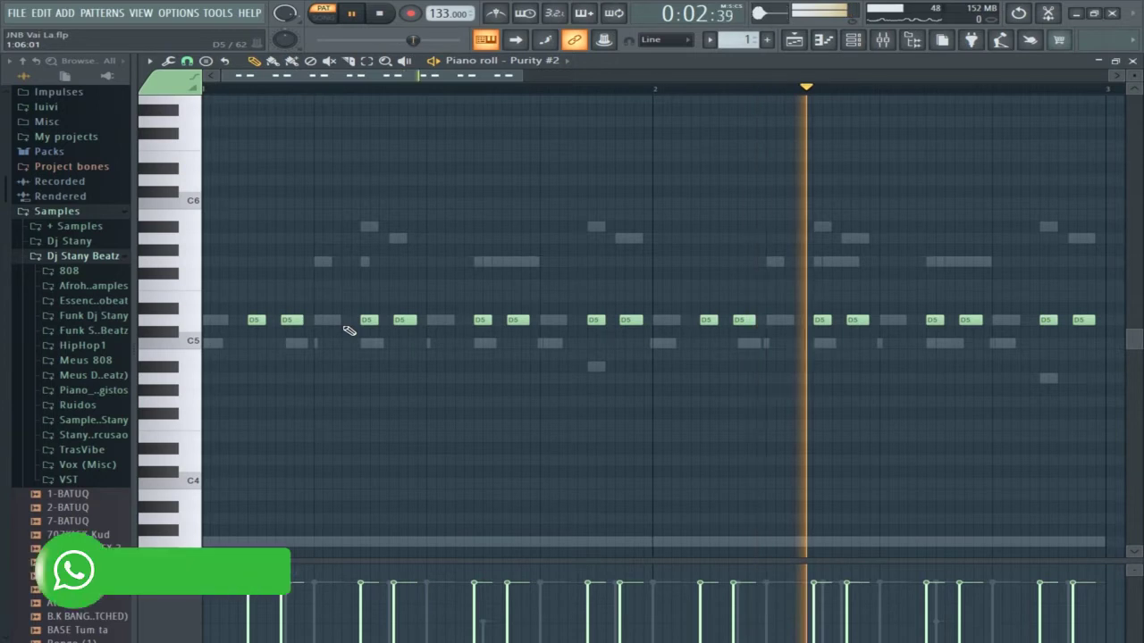
key("space")
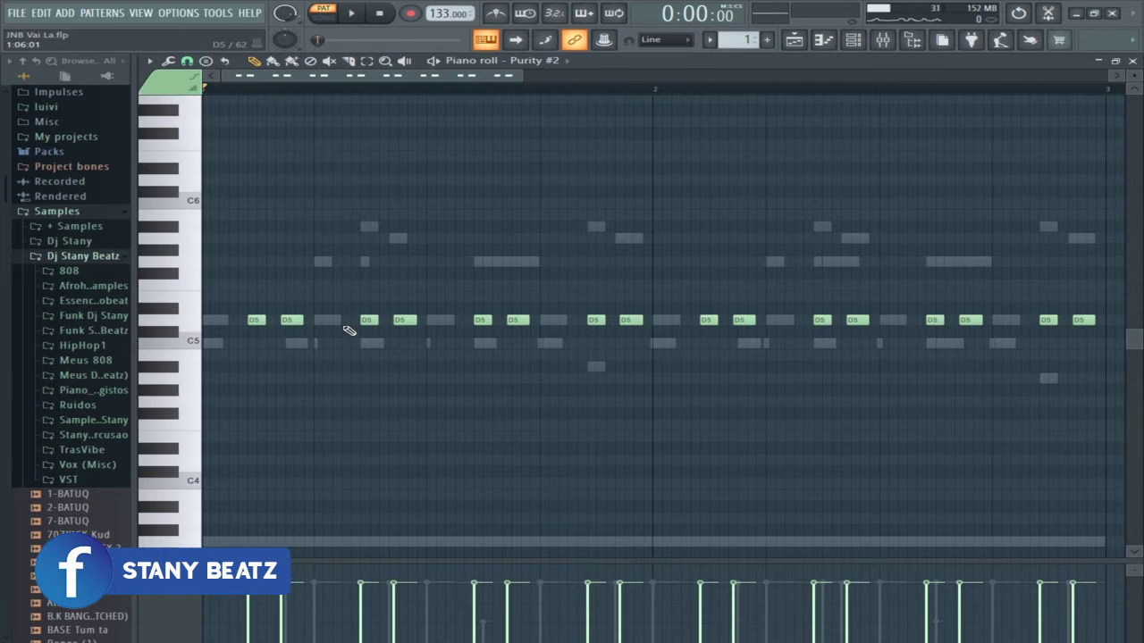
key("space")
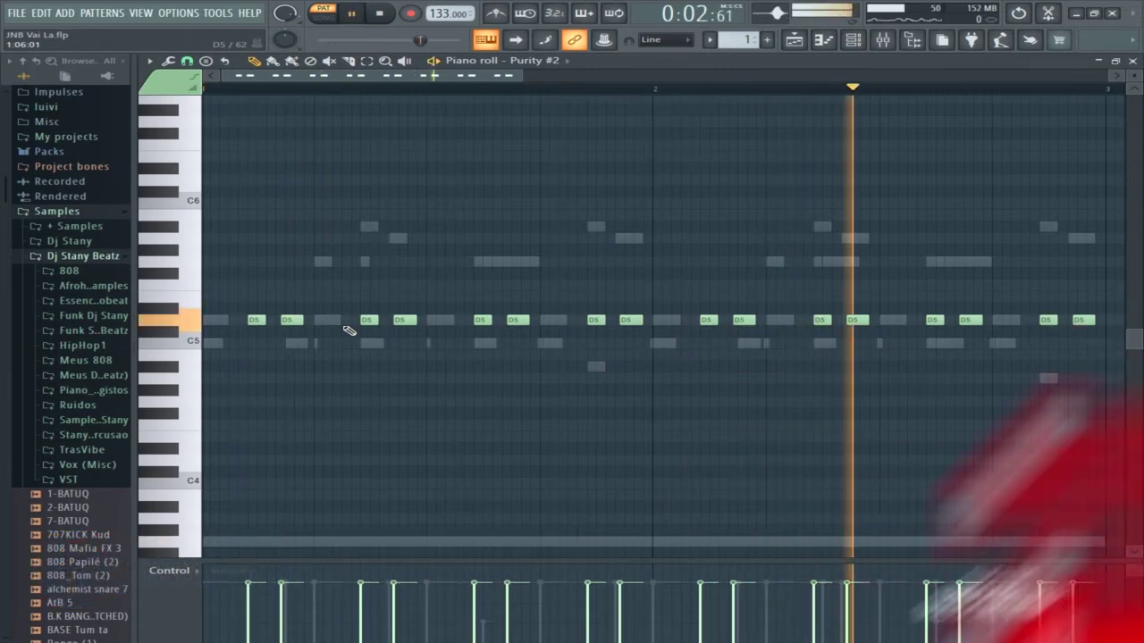
key("space")
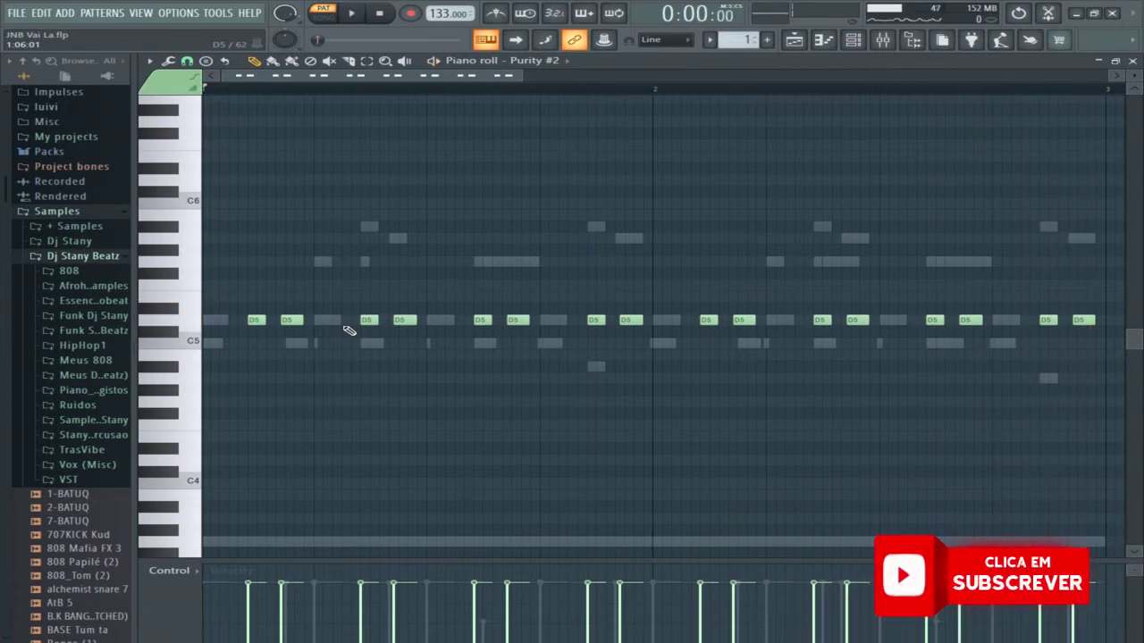
Step: Restore the deleted G5 notes in the Purity #2 piano roll
key("ctrl+v")
left_click(240, 237)
left_click_drag(239, 257, 244, 261)
right_click(258, 261)
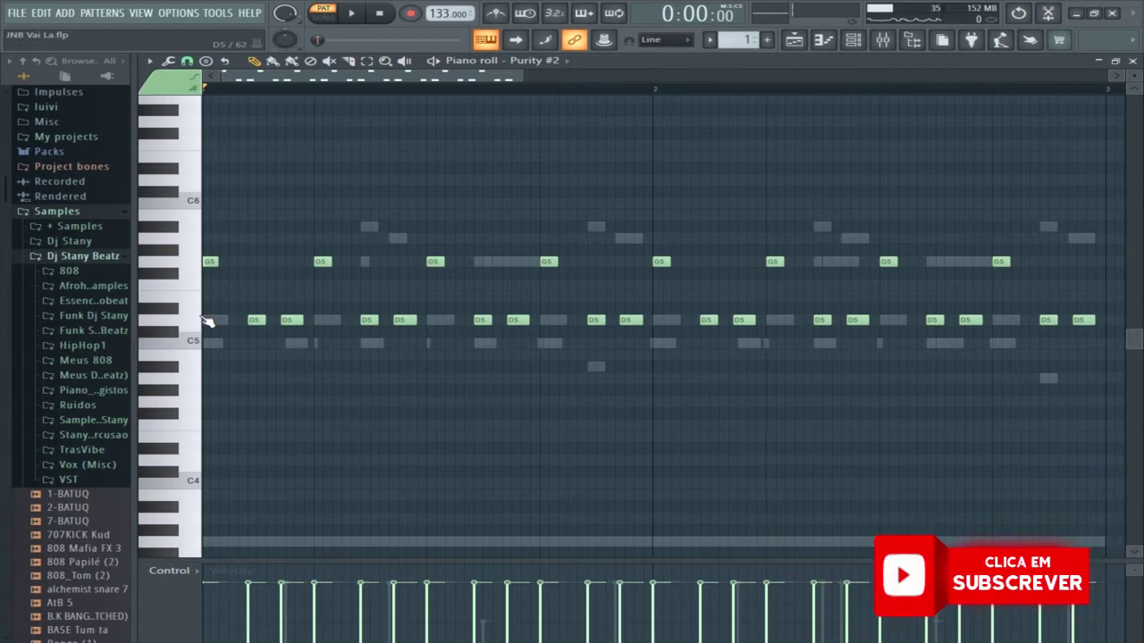
Step: Audition individual G5 notes of Purity #2 and start playback of the complete pattern
left_click(207, 262)
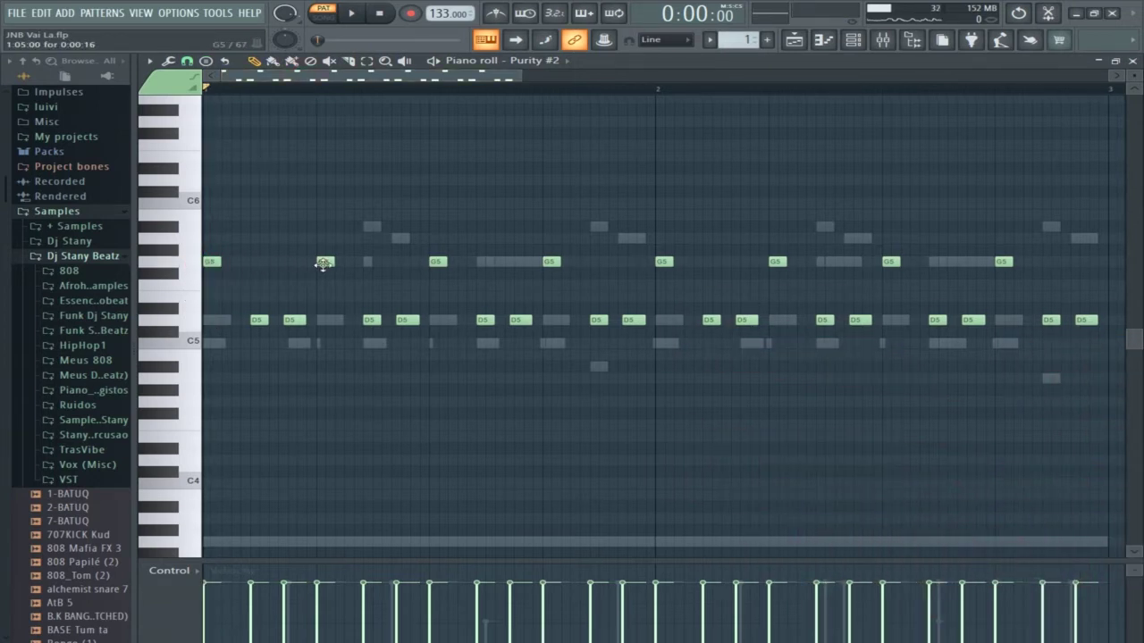
left_click(217, 260)
key("ctrl+z")
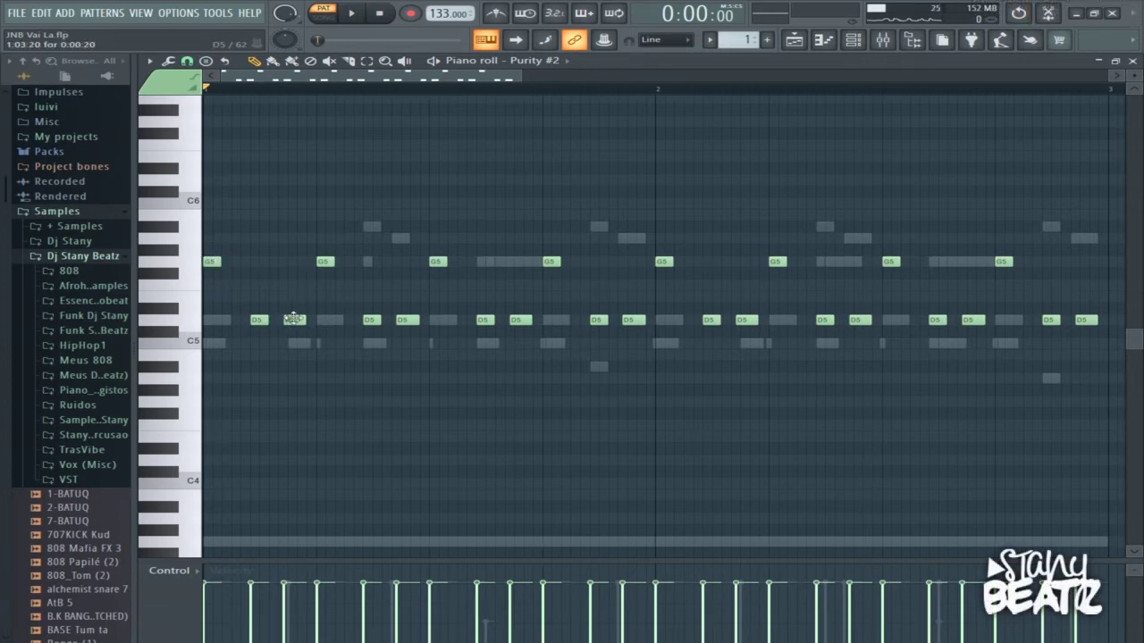
key("space")
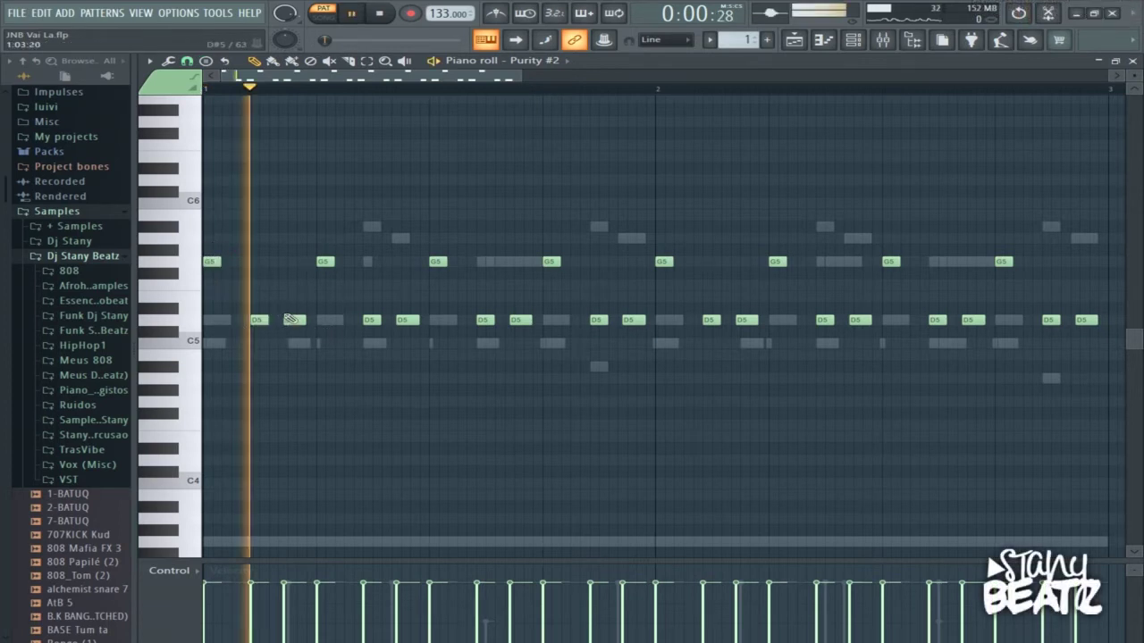
Step: Bring up the channel rack, stop playback and solo the Purity #3 channel
left_click(855, 40)
left_click(856, 41)
left_click(855, 40)
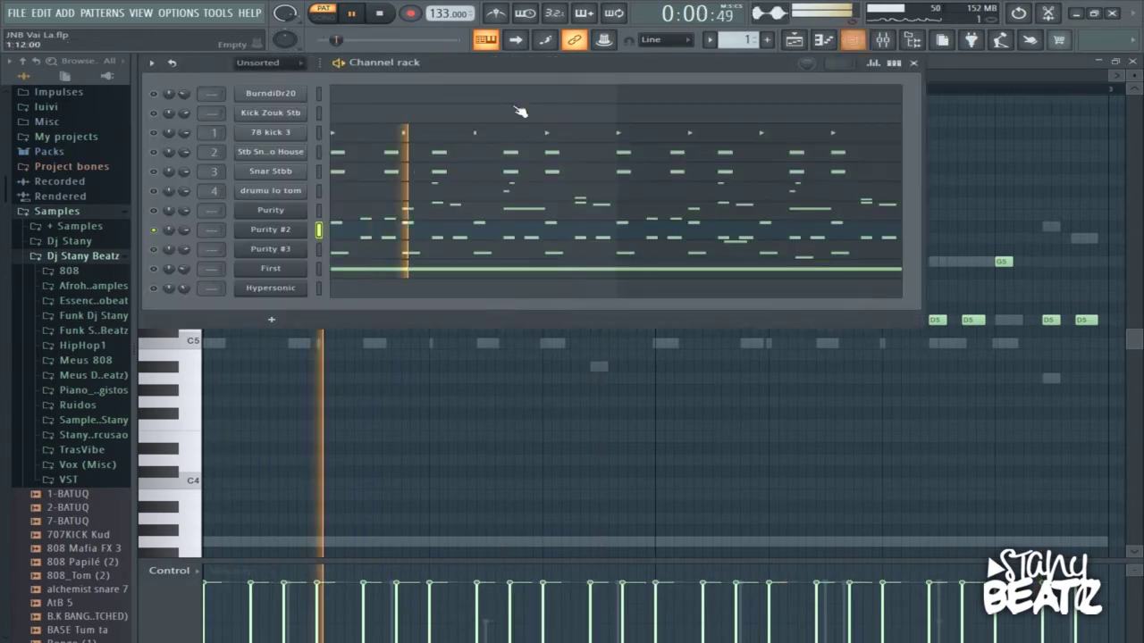
key("space")
right_click(155, 249)
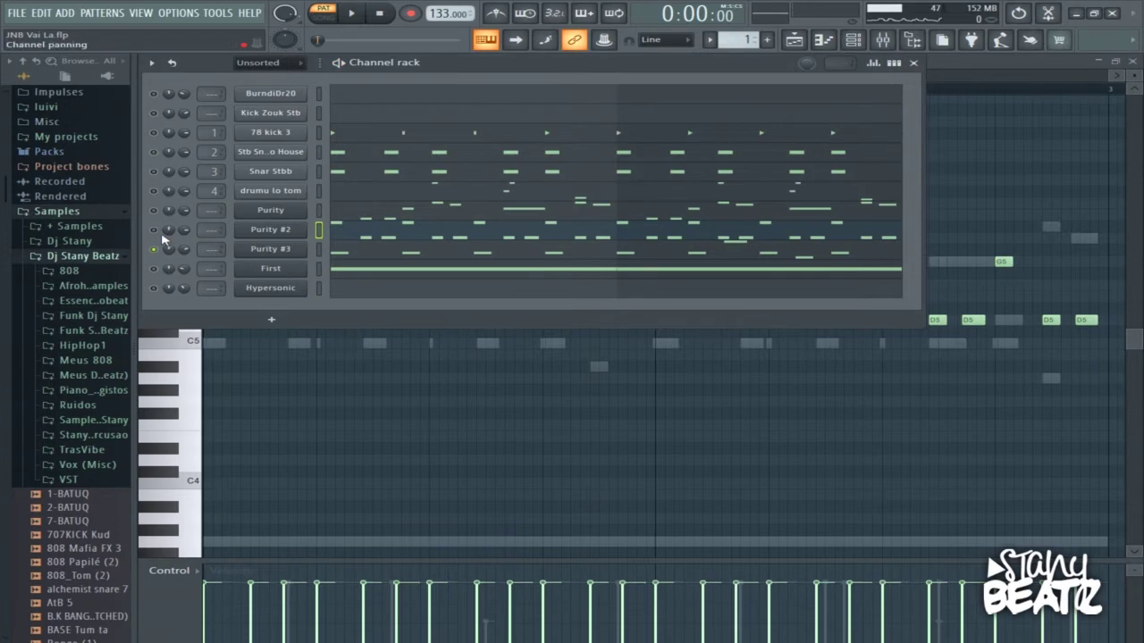
Step: Open the Purity #3 instrument and view its sequencer page and Woodwind preset list
left_click(291, 252)
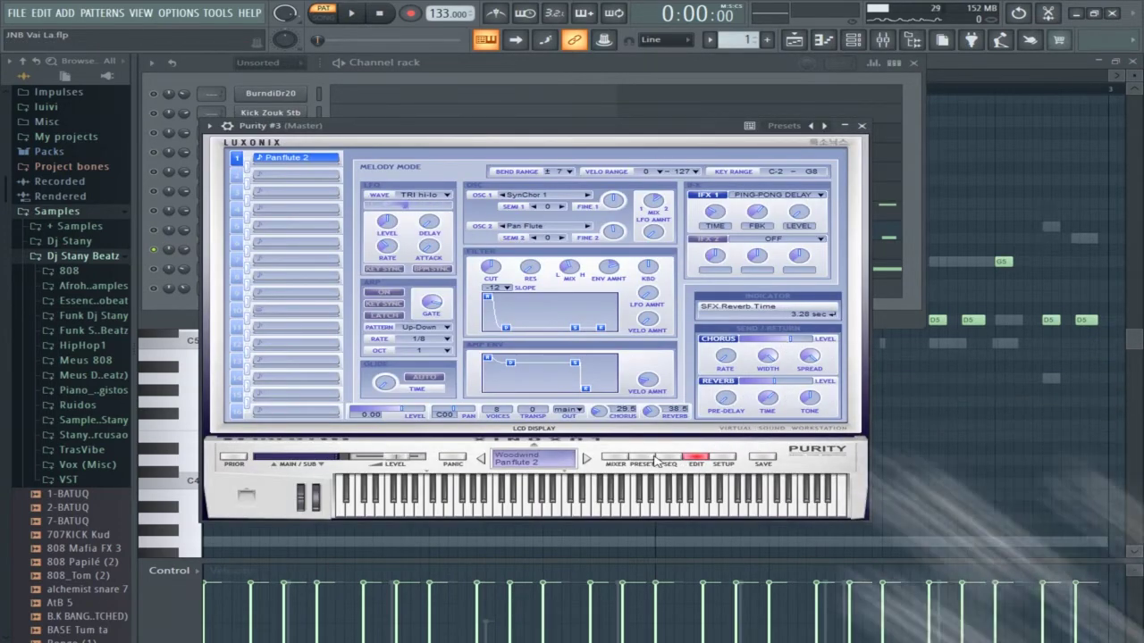
left_click(641, 460)
left_click(670, 461)
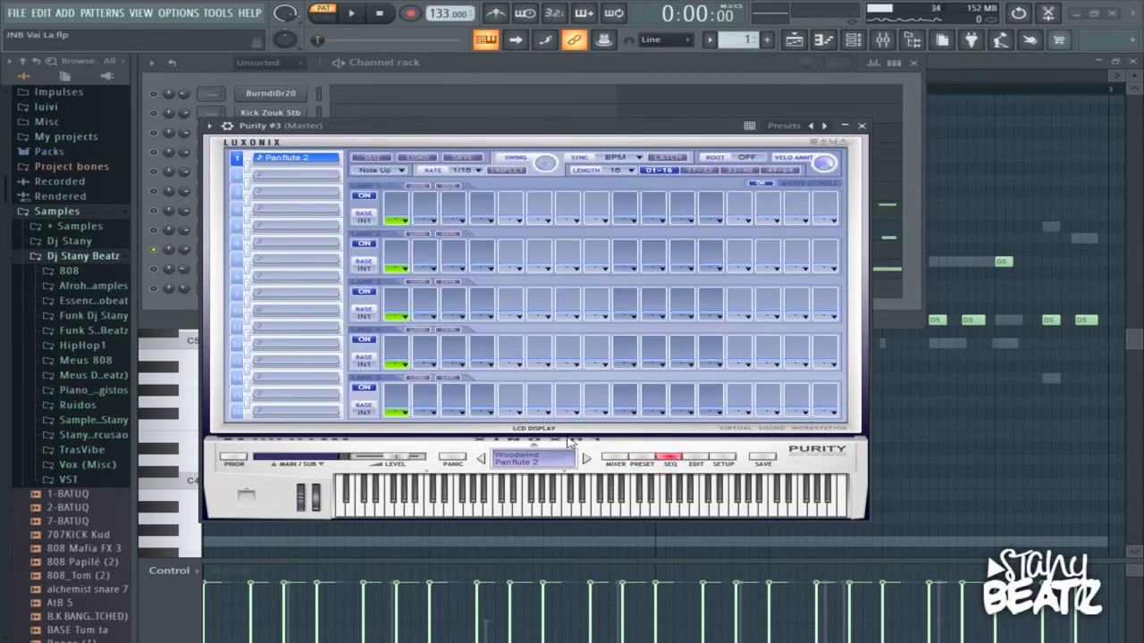
left_click(645, 459)
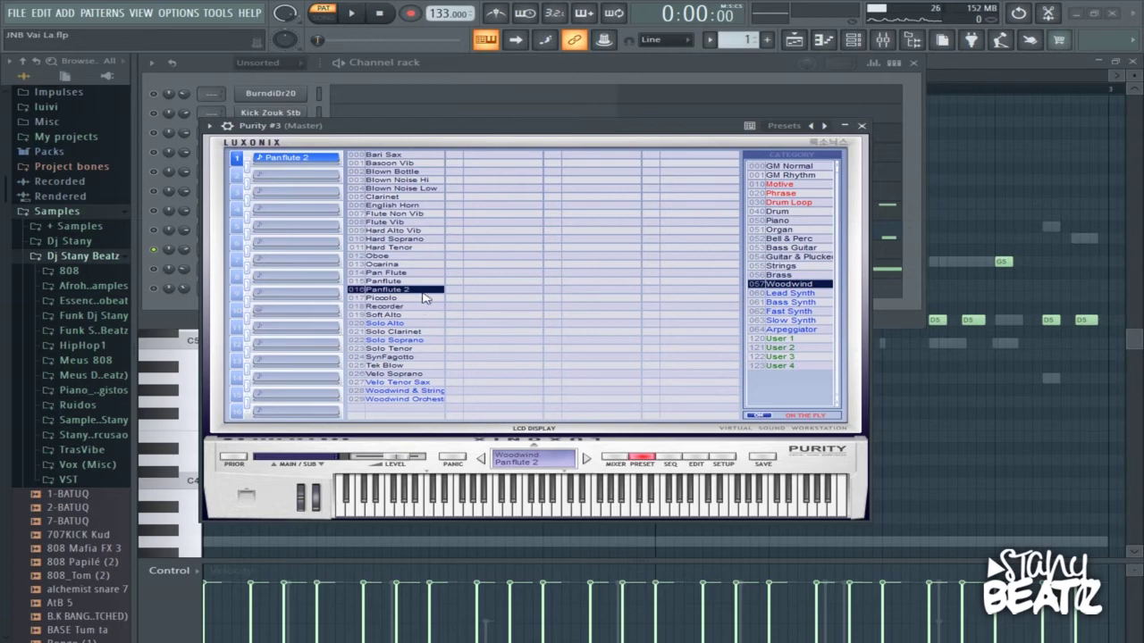
Step: Close the Purity #3 instrument, open the channel's notes in the piano roll and play them
left_click(861, 125)
left_click(366, 254)
key("space")
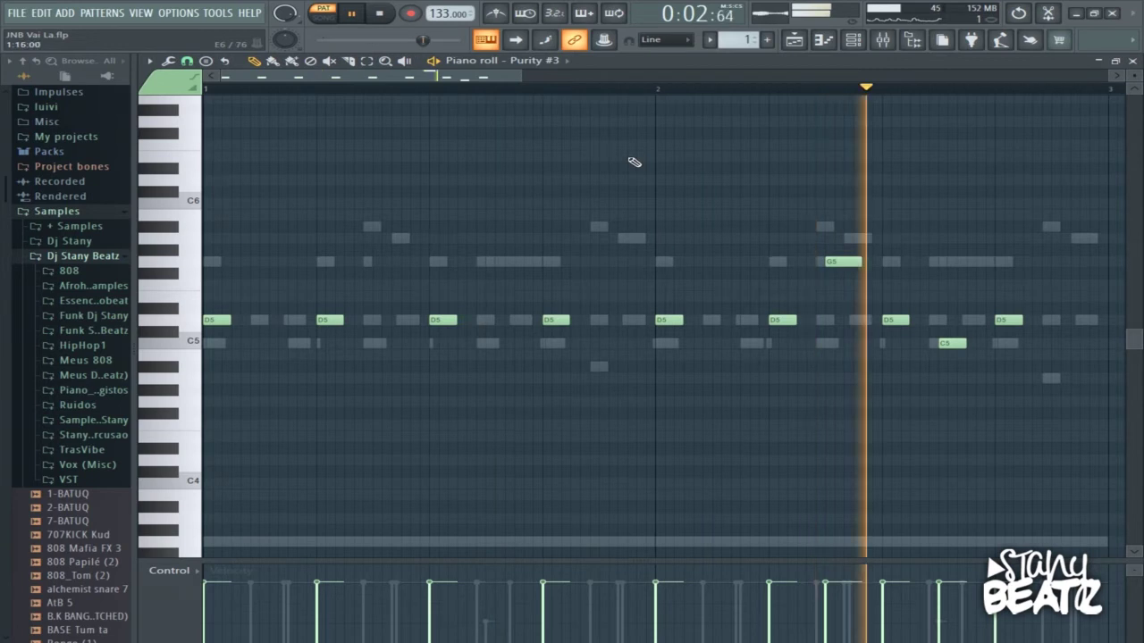
Step: Stop playback, solo the First channel, view its G3 notes in the piano roll and return to the channel rack
key("space")
left_click(853, 41)
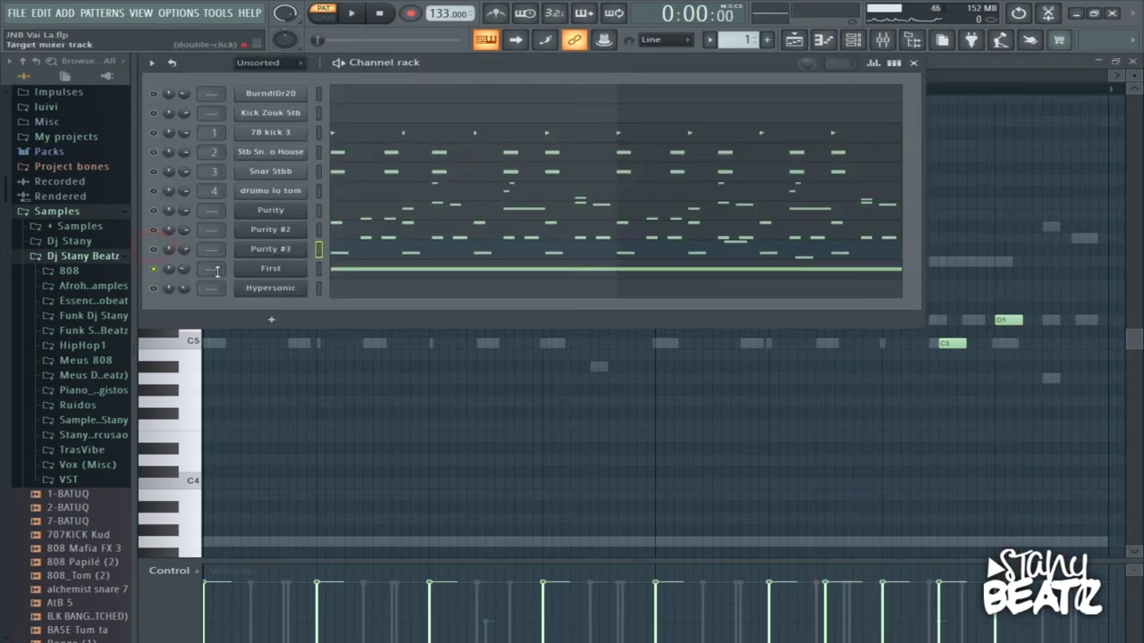
left_click(344, 271)
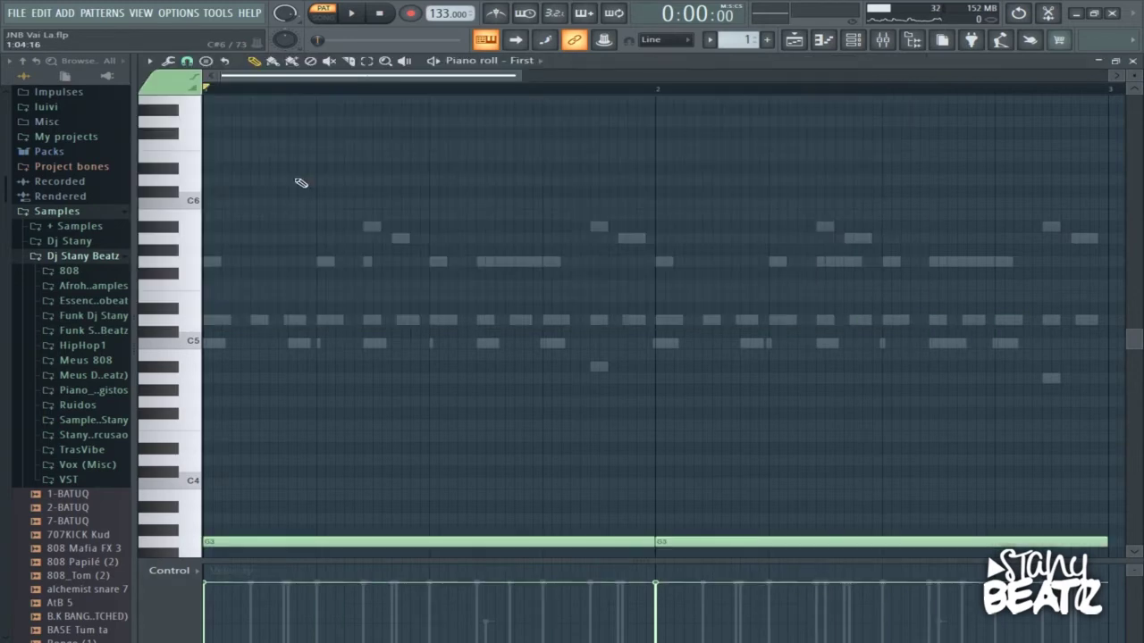
scroll(321, 195, "down", 3)
left_click(853, 41)
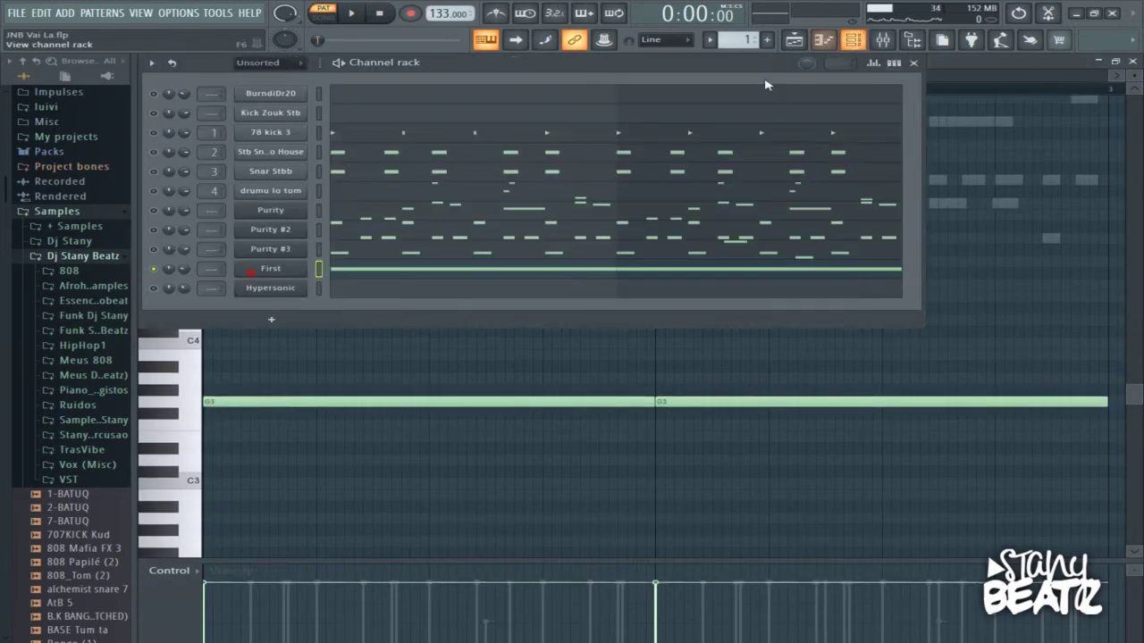
Step: Open the First channel's Nexus instrument, view its VO First Rebirth preset in the Voice Stany Beatz category, and close it
left_click(273, 268)
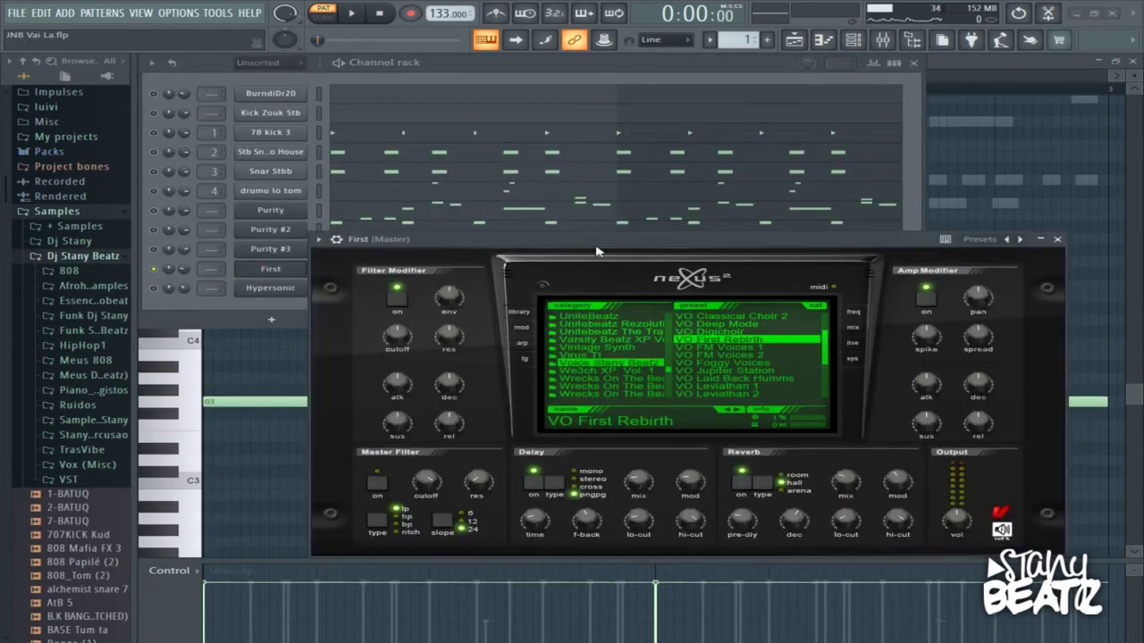
left_click_drag(612, 250, 546, 215)
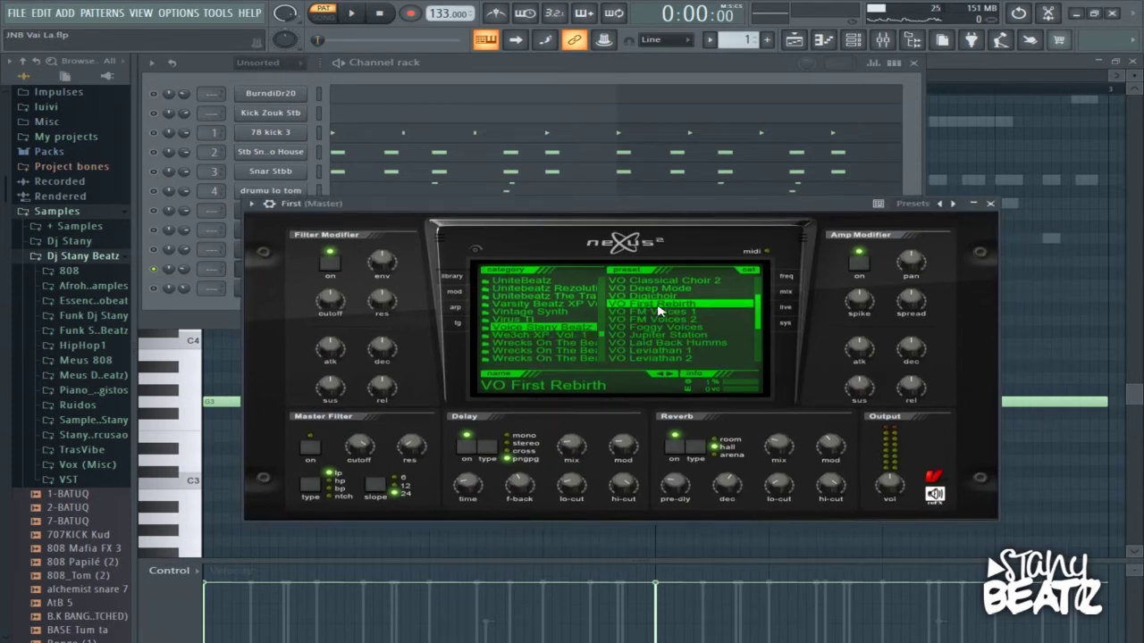
left_click_drag(828, 207, 859, 179)
left_click(1023, 176)
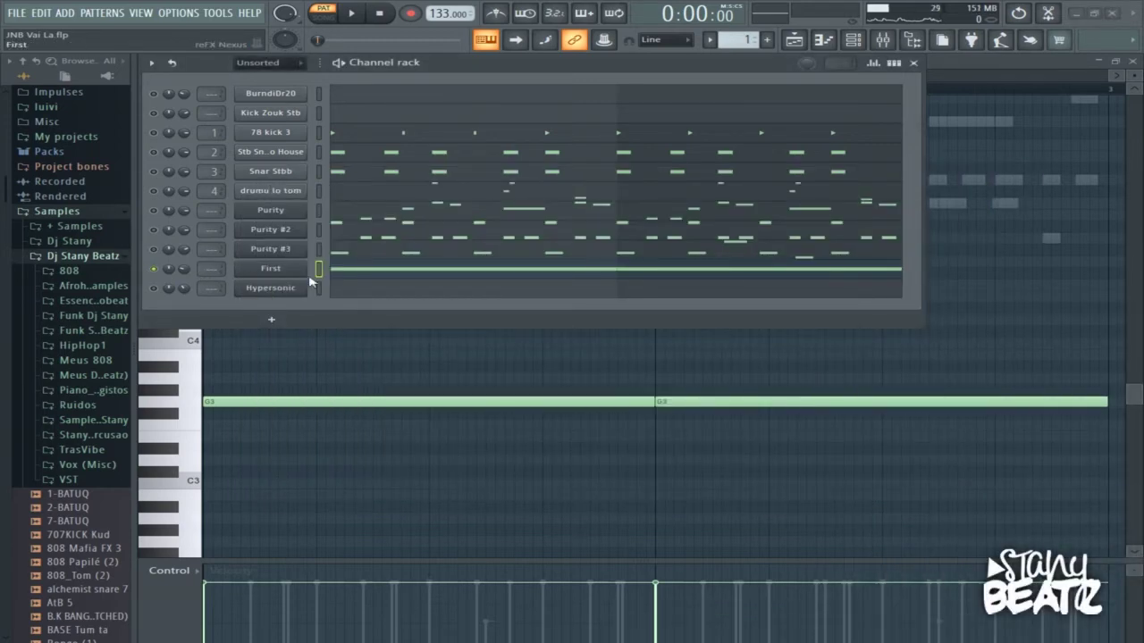
Step: Open the First channel's notes in the piano roll and play them with both bars in view
key("F5")
left_click(336, 18)
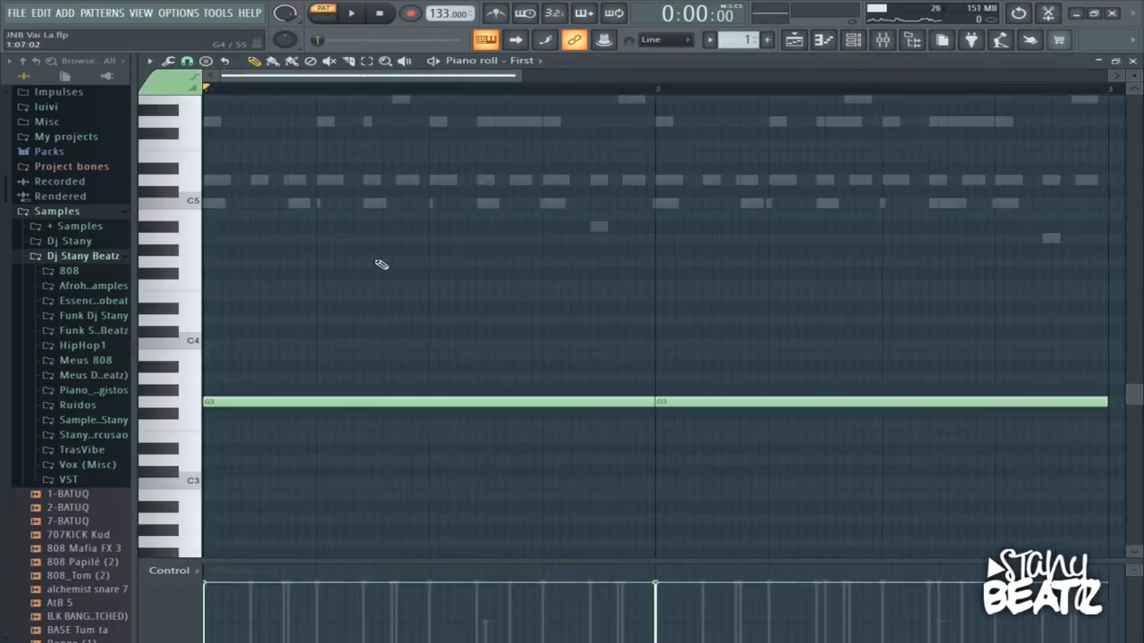
left_click(375, 266)
key("space")
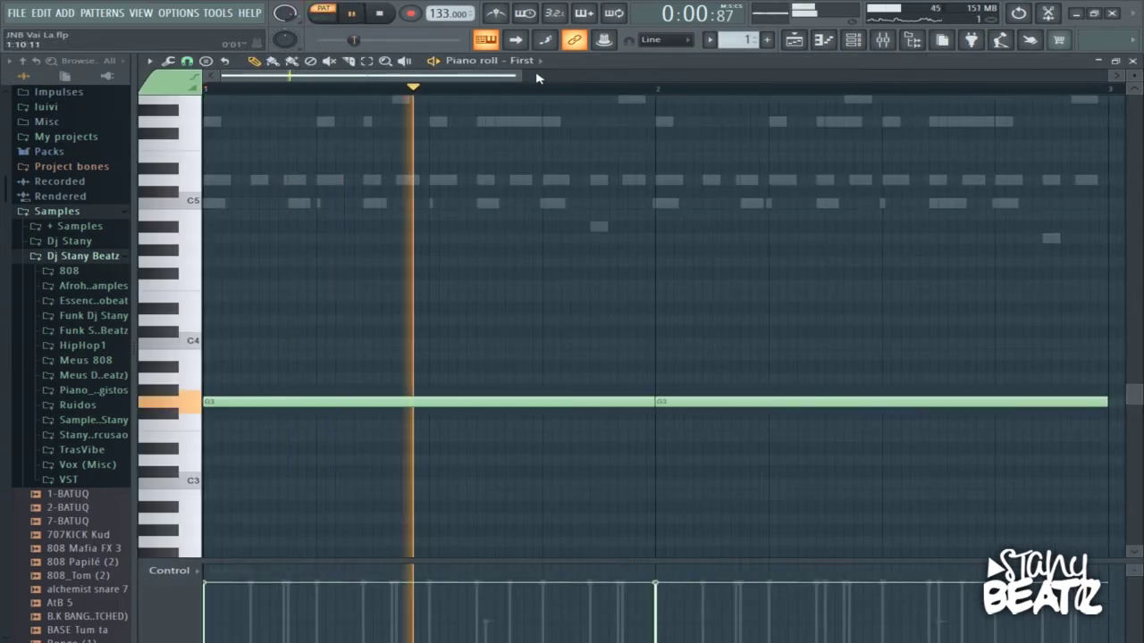
left_click_drag(520, 77, 645, 78)
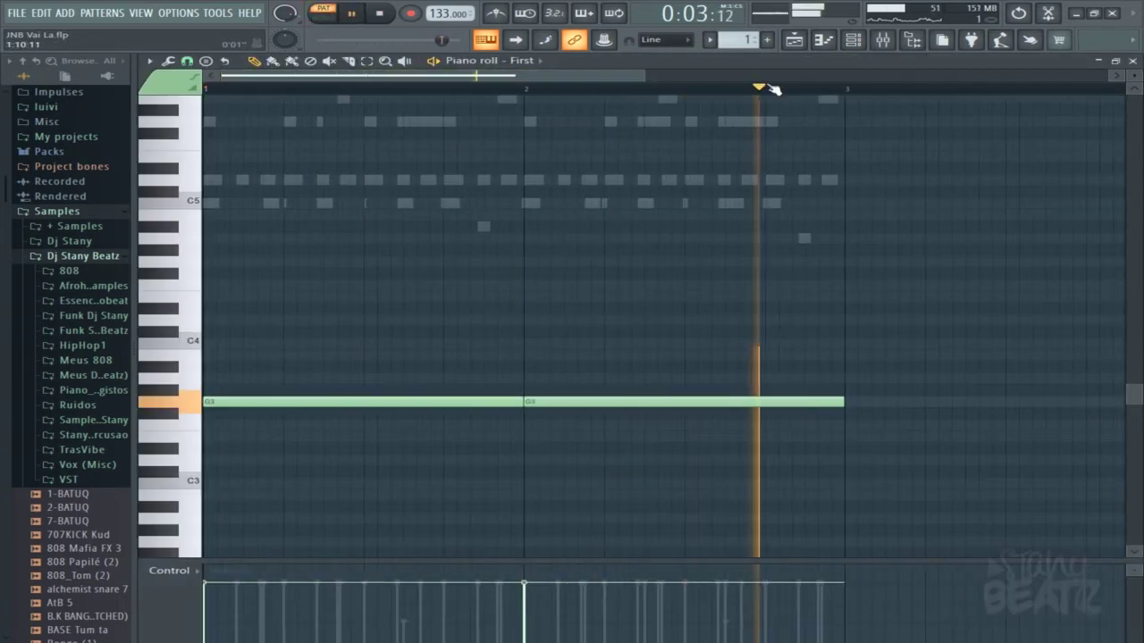
Step: Stop playback, select the Hypersonic channel and copy its notes from pattern 6
key("F6")
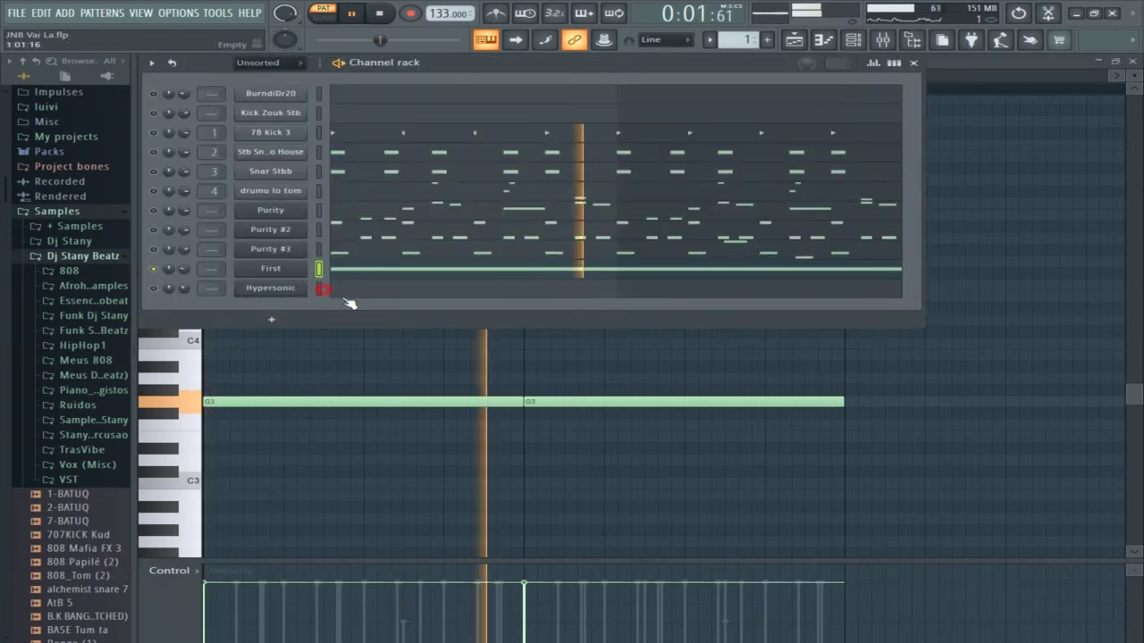
key("space")
left_click(320, 288)
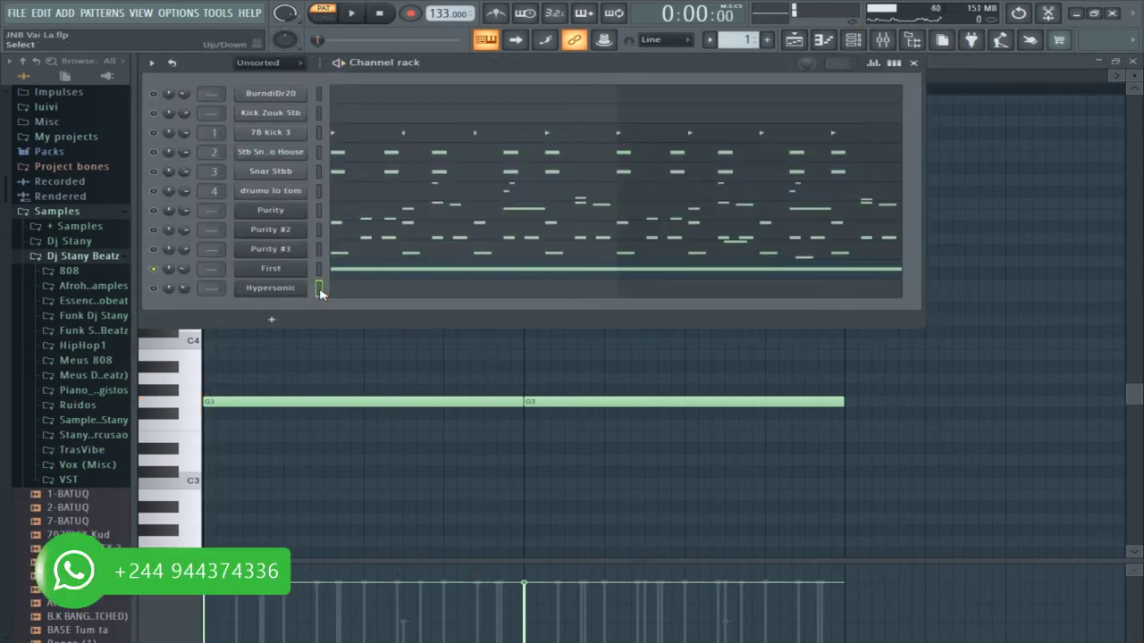
key("Right")
key("Right")
key("Right")
key("Right")
key("Right")
right_click(289, 289)
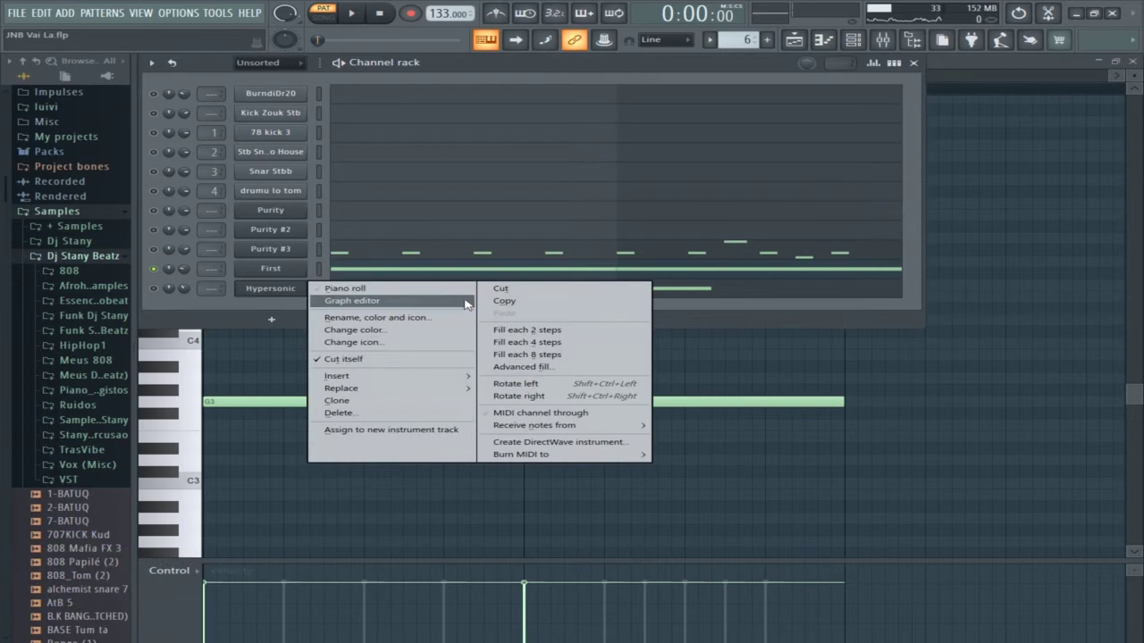
left_click(505, 301)
Step: Return to pattern 1 and paste the copied notes into the Hypersonic channel
key("Left")
key("Left")
key("Left")
key("Left")
key("Left")
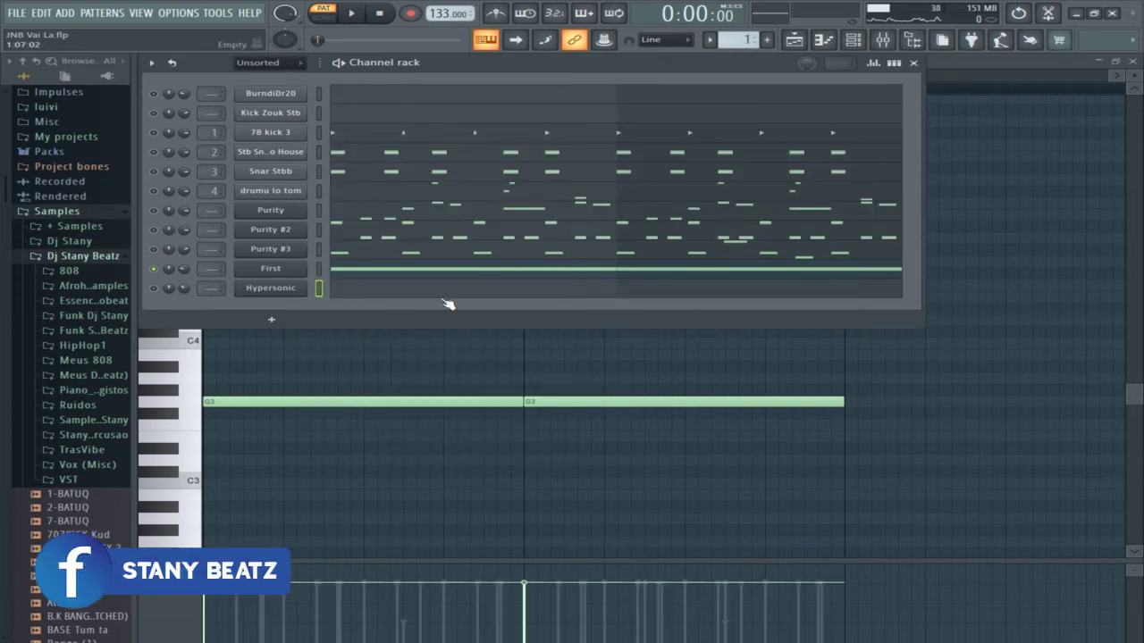
key("ctrl+v")
Step: Solo the Hypersonic channel, play it, open its notes in the piano roll and stop playback
left_click(151, 268)
key("space")
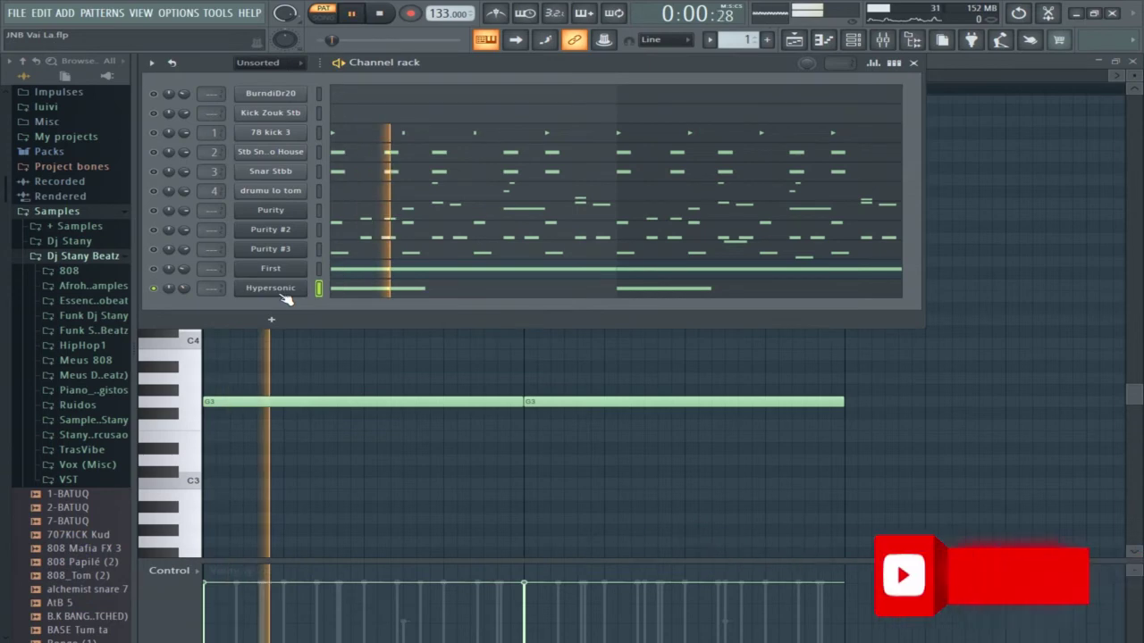
left_click(371, 290)
key("space")
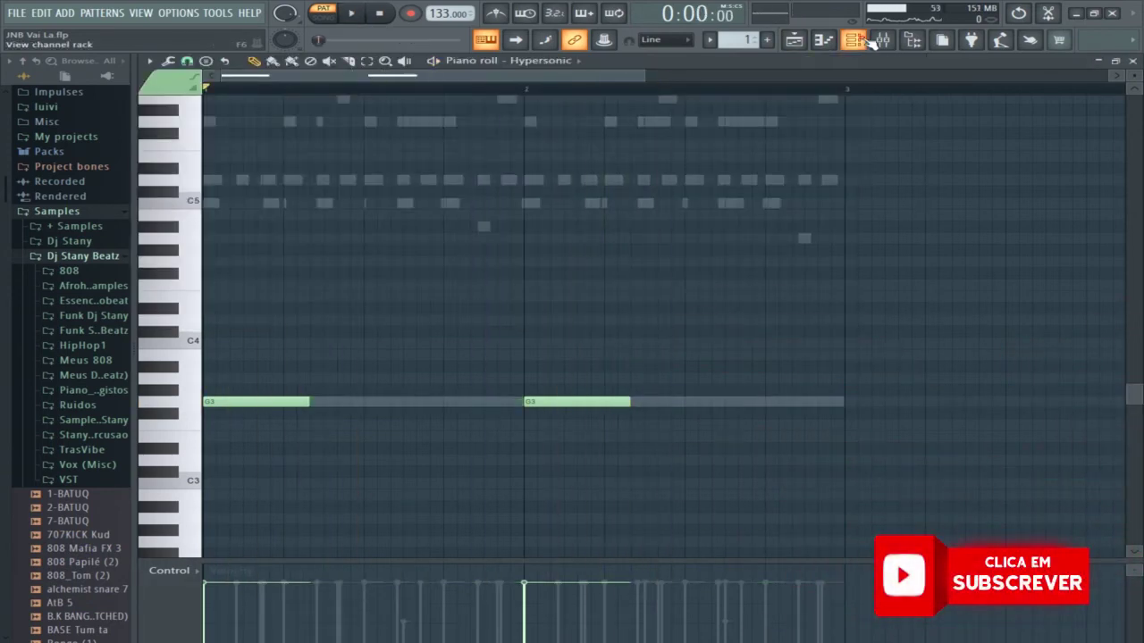
Step: Open the Hypersonic instrument, search its patches for "sub", pick out Sub Bass in the list, and close the instrument
key("F6")
left_click(291, 291)
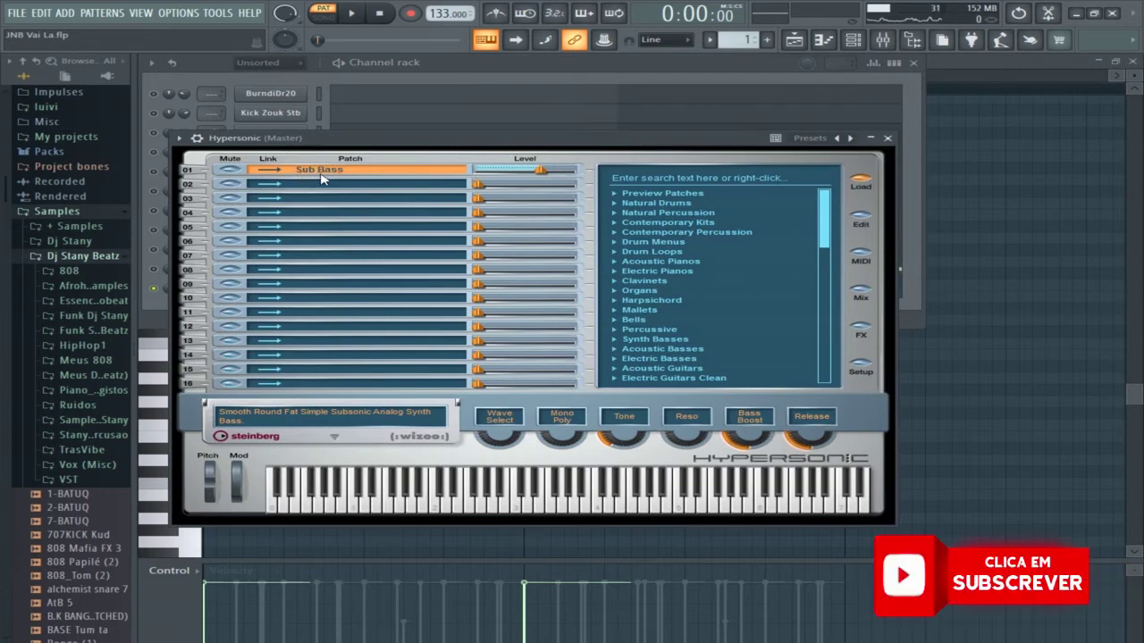
left_click_drag(416, 143, 446, 90)
left_click(664, 123)
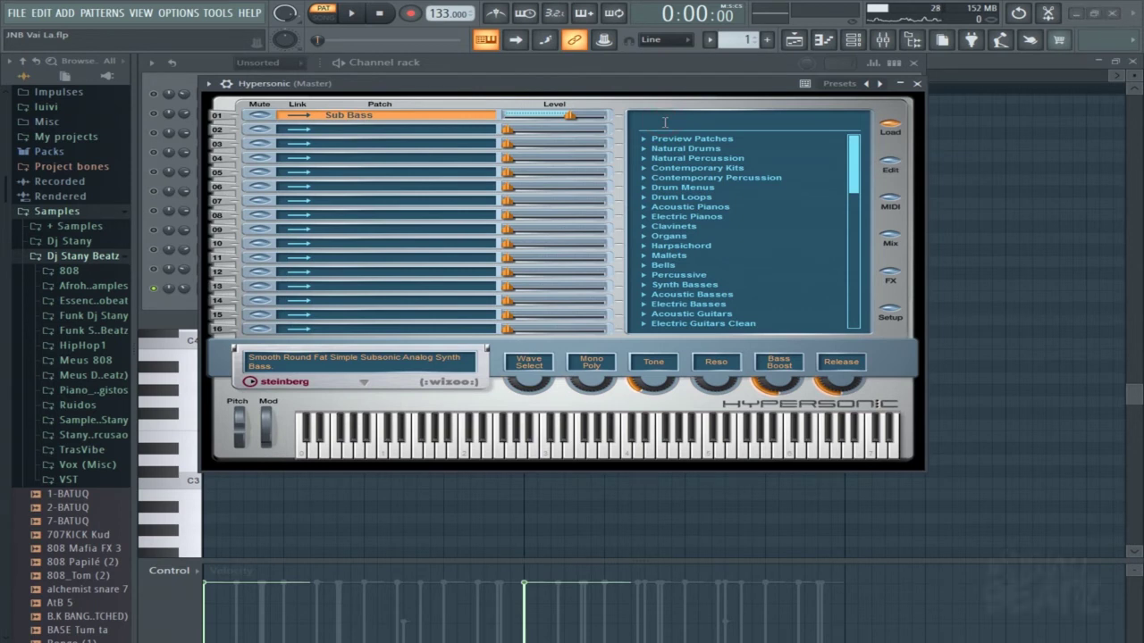
type("su")
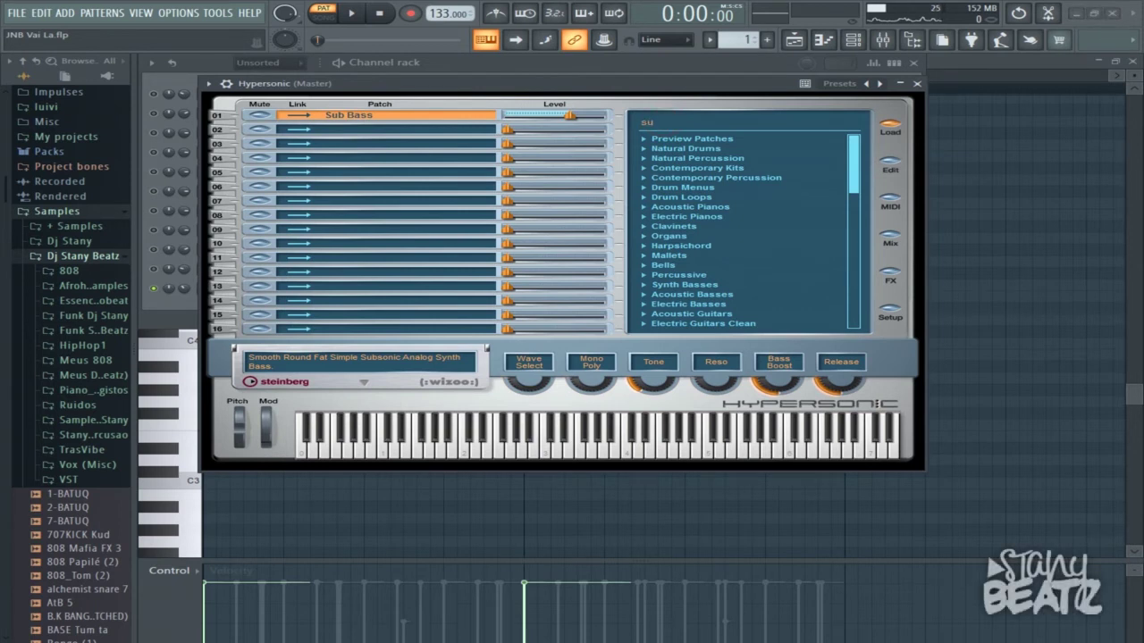
type("b")
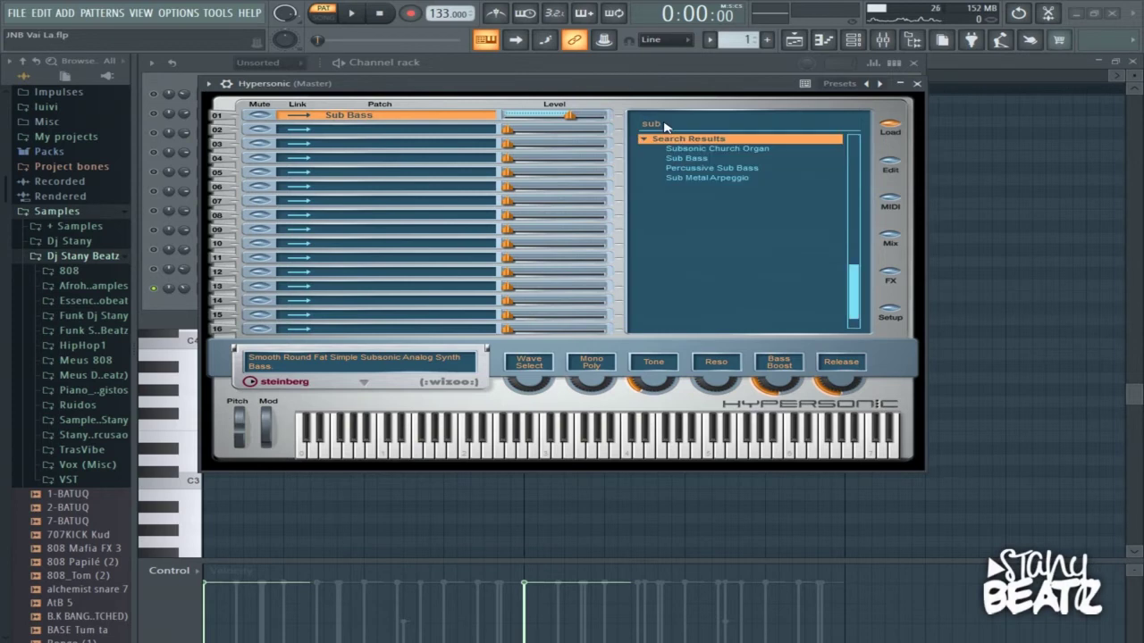
left_click(693, 159)
left_click(916, 84)
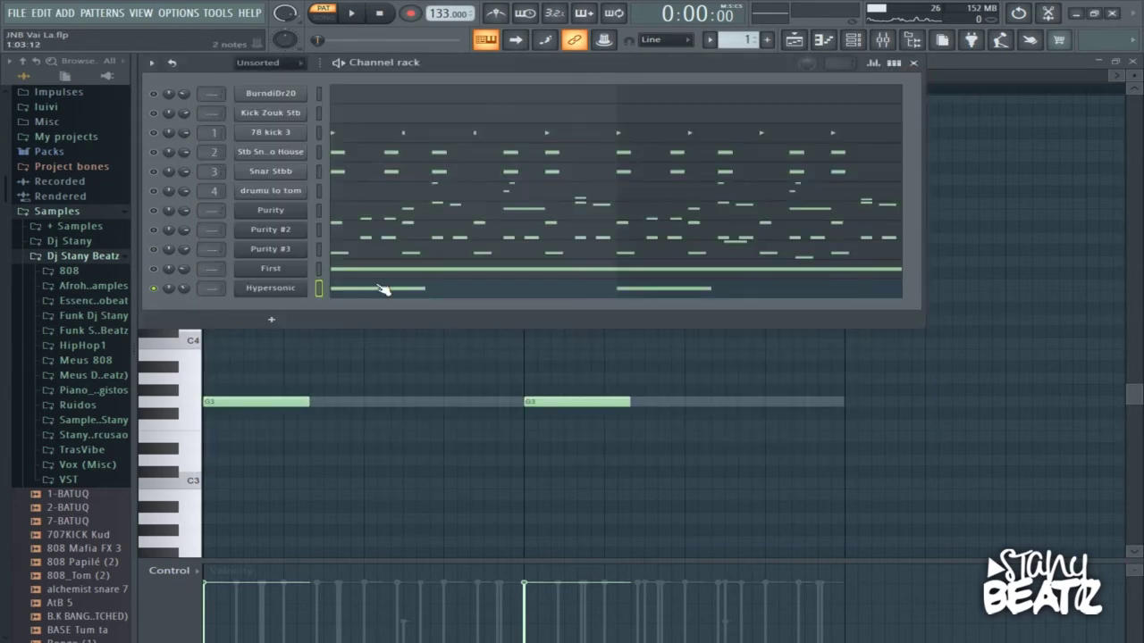
Step: Reopen Hypersonic's notes in the piano roll, audition both G3 notes, and play the channel before stopping playback
left_click(383, 290)
left_click(369, 289)
scroll(420, 189, "down", 3)
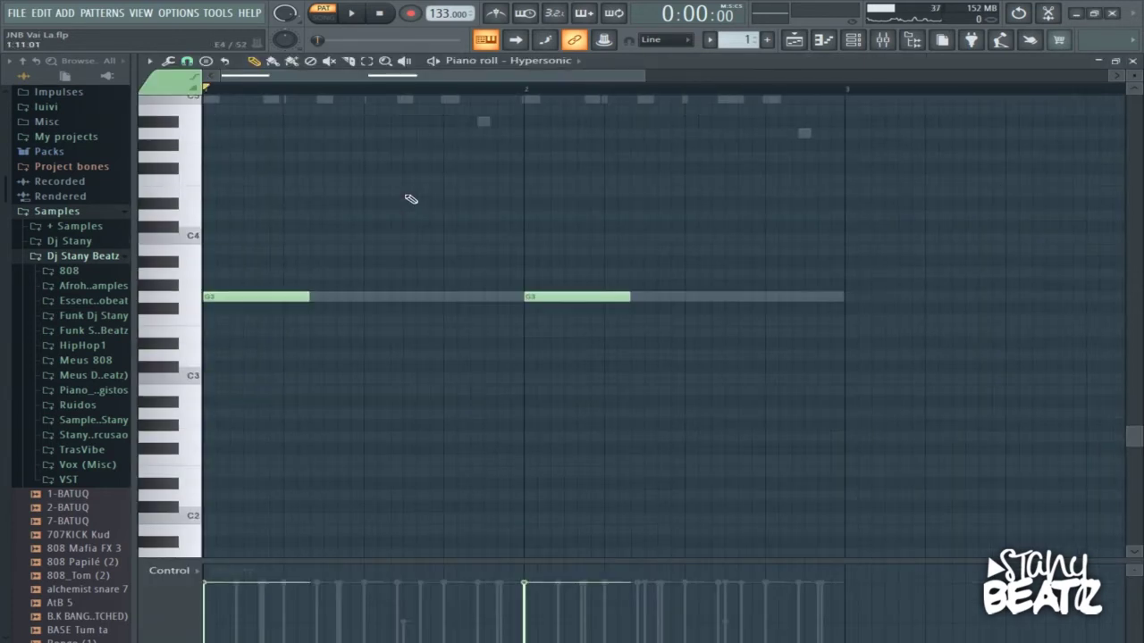
left_click(248, 296)
left_click(544, 298)
key("space")
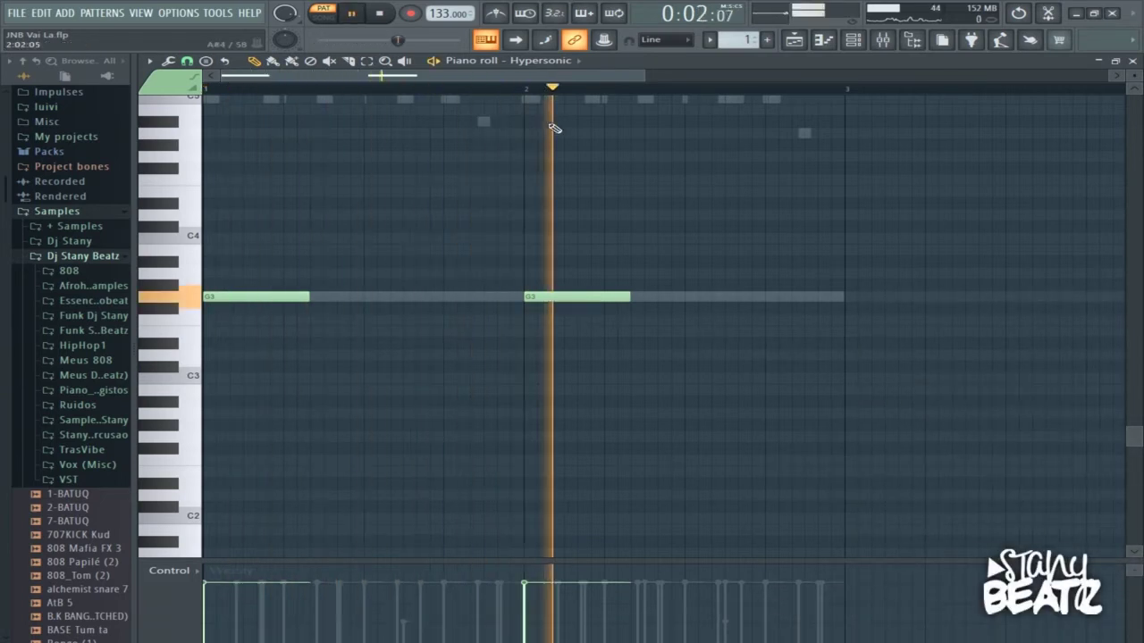
key("space")
Step: Play Purity #3, First and Hypersonic together from the channel rack, unmuting drumu lo tom and 78 kick 3 during playback
left_click(865, 40)
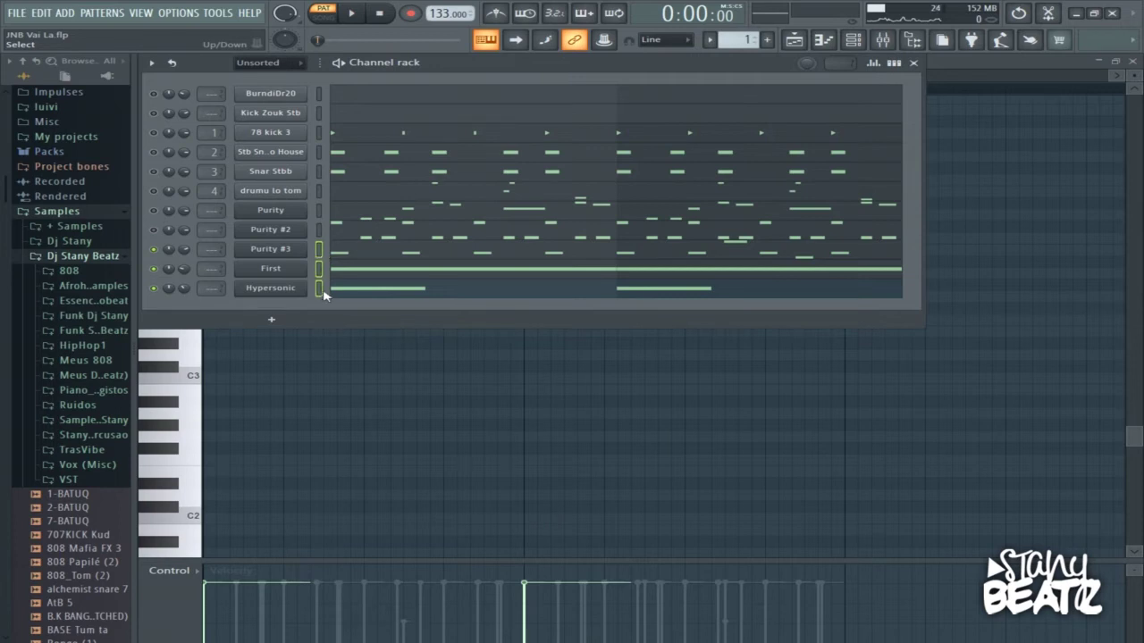
key("space")
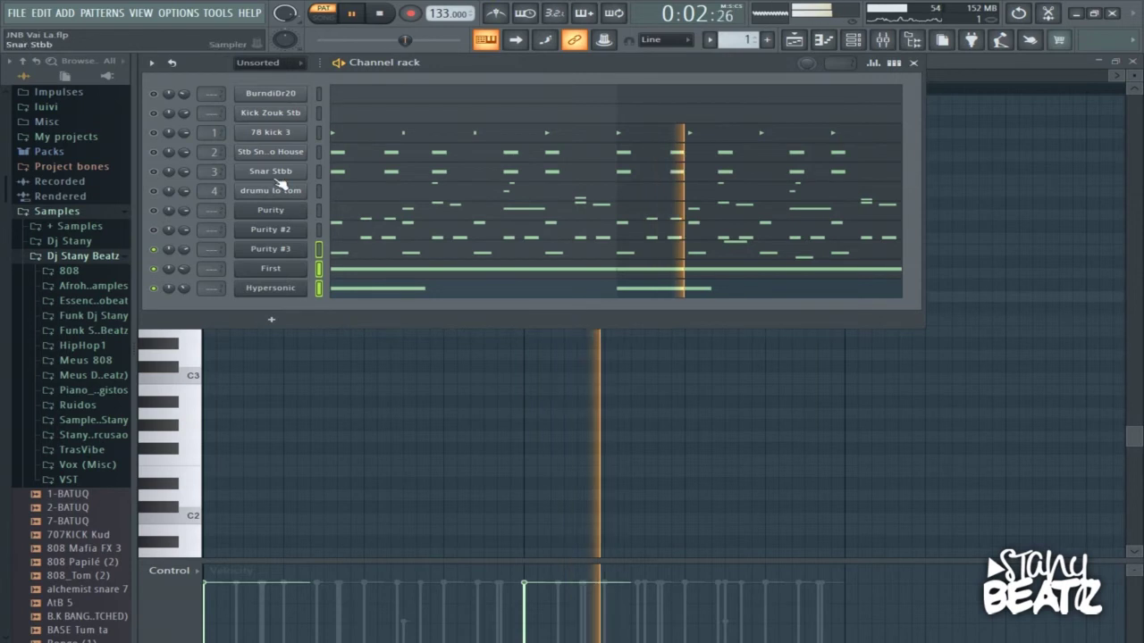
left_click(155, 190)
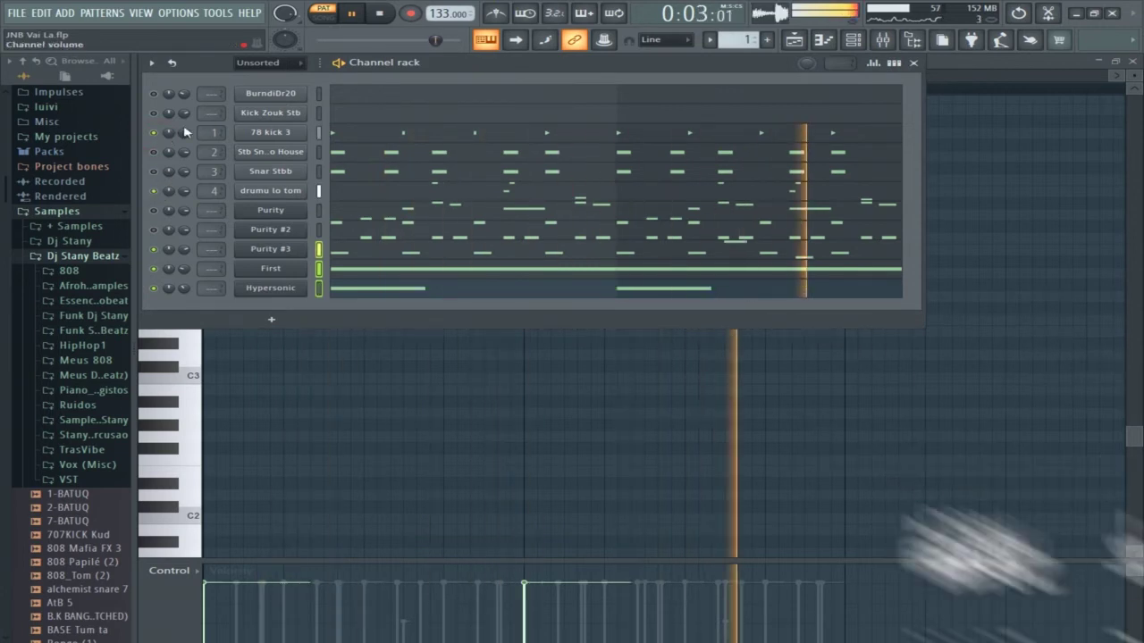
key("space")
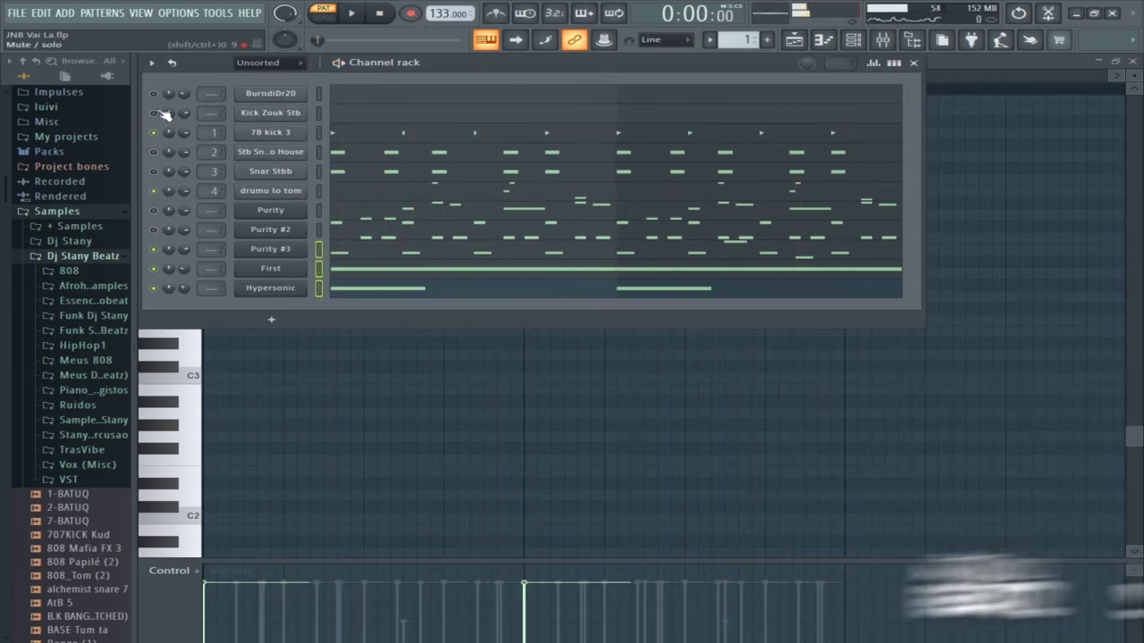
Step: Fill Kick Zouk Stb on each 4 steps, unmute it, and set its volume to 55% while playing it with the beat
right_click(277, 114)
left_click(526, 167)
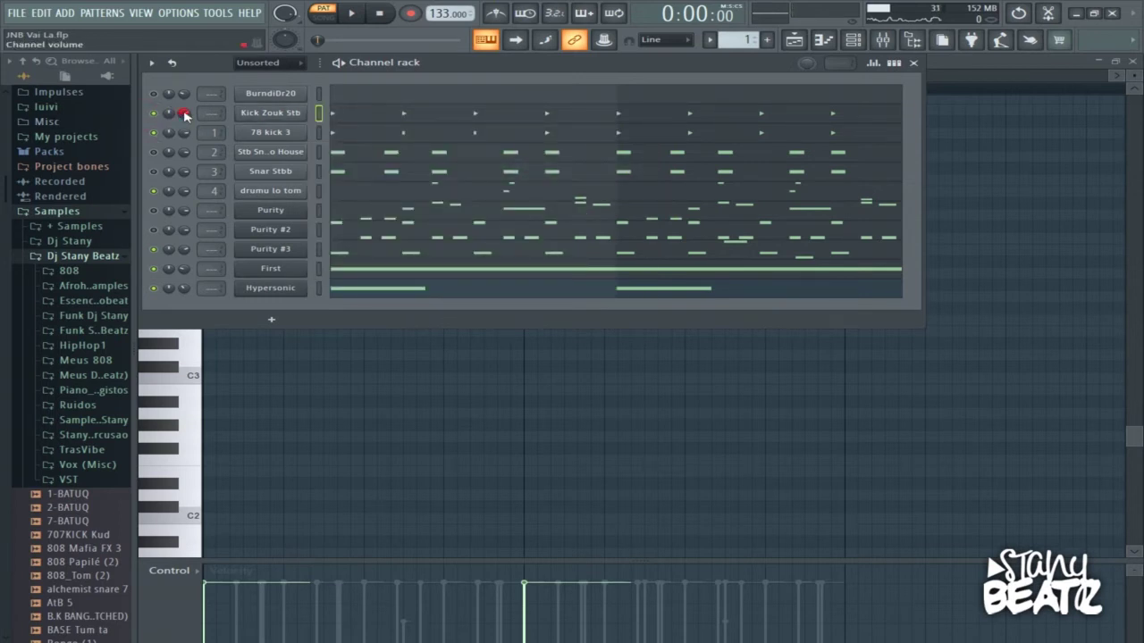
key("space")
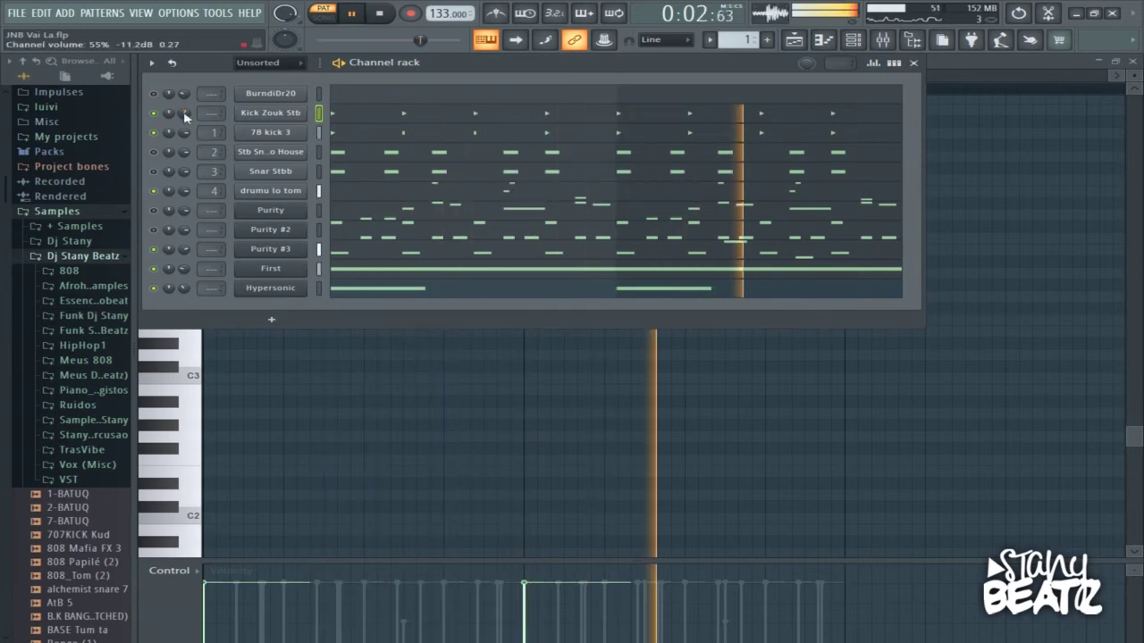
key("space")
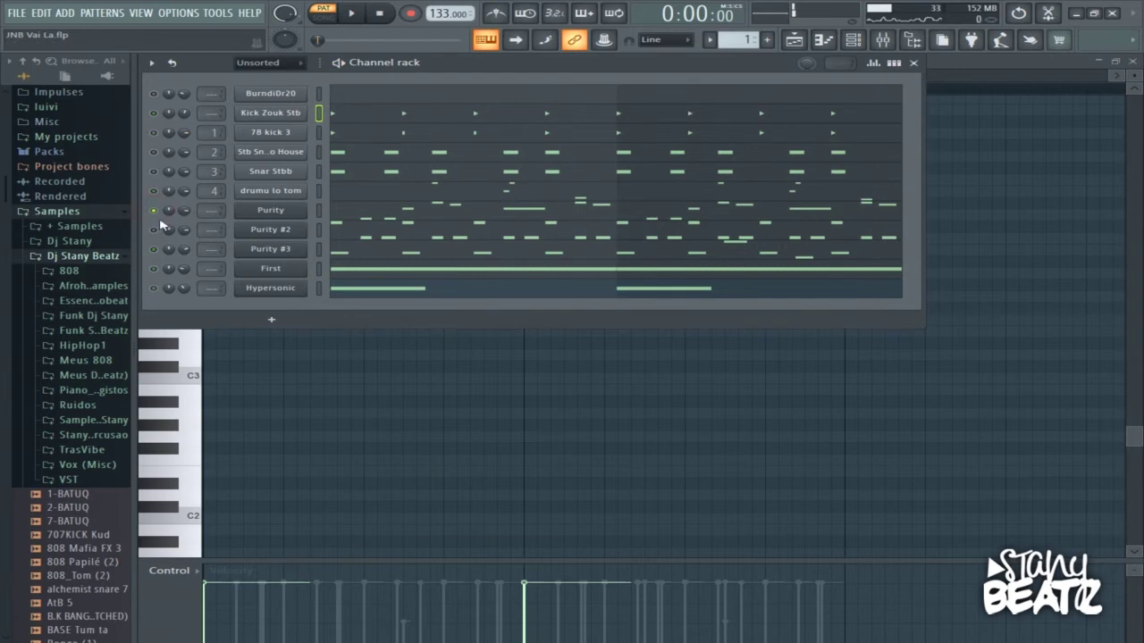
Step: Play the soloed Purity channel, stop, and open its instrument to view the reverb settings on the edit page
key("space")
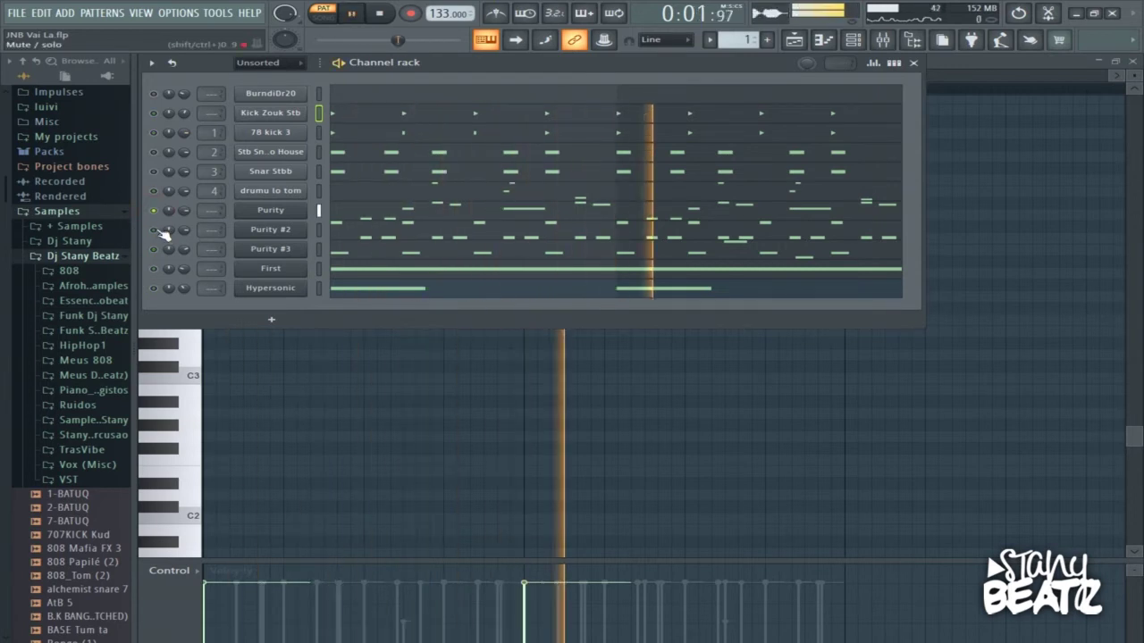
key("space")
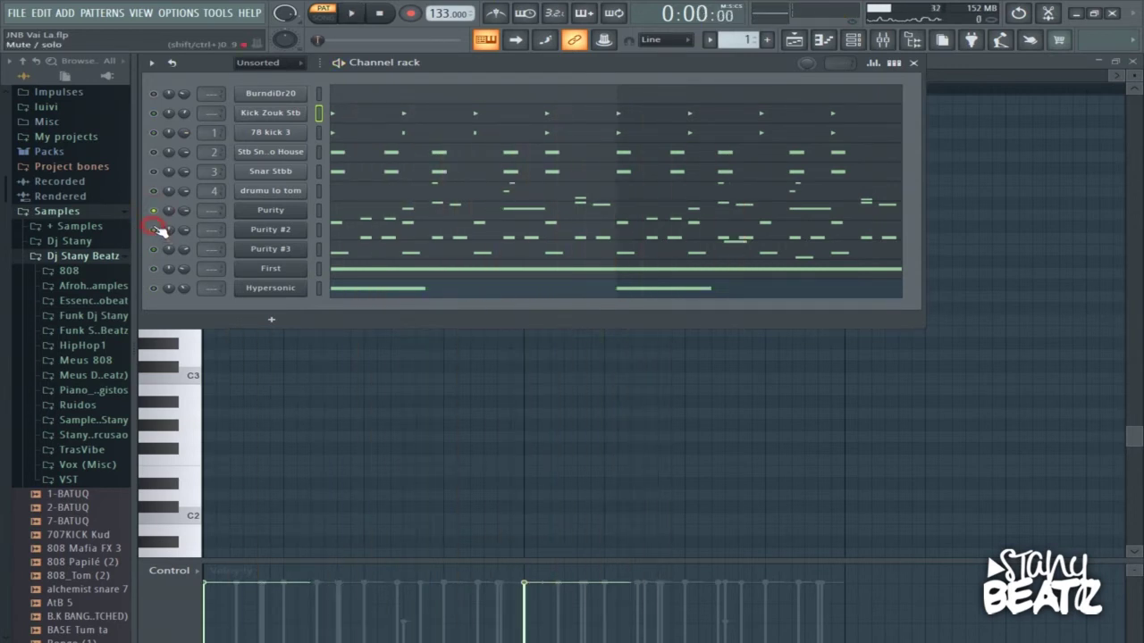
left_click(263, 213)
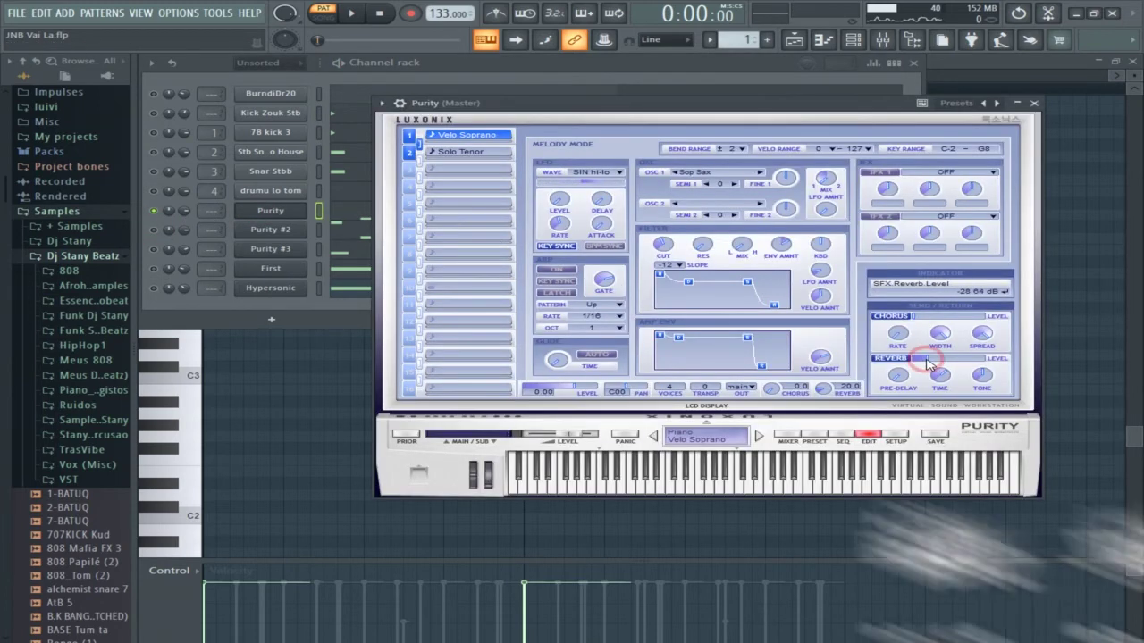
left_click(1033, 103)
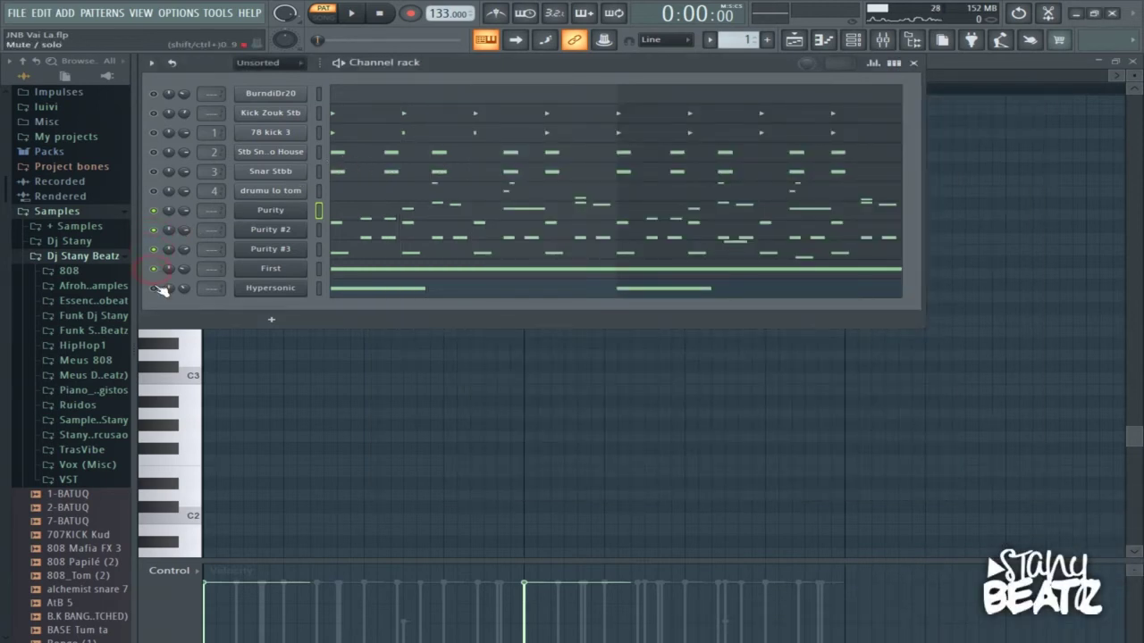
Step: Play the Purity channels with First and Hypersonic, toggling Purity #2 off and on to compare the melody
key("space")
left_click(158, 230)
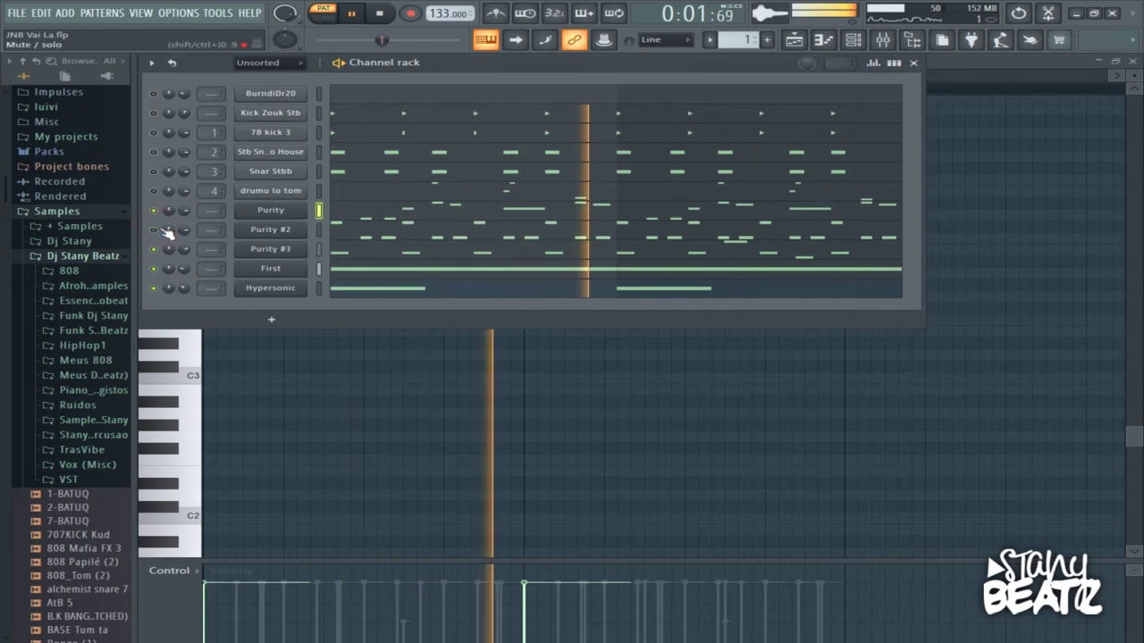
left_click(155, 230)
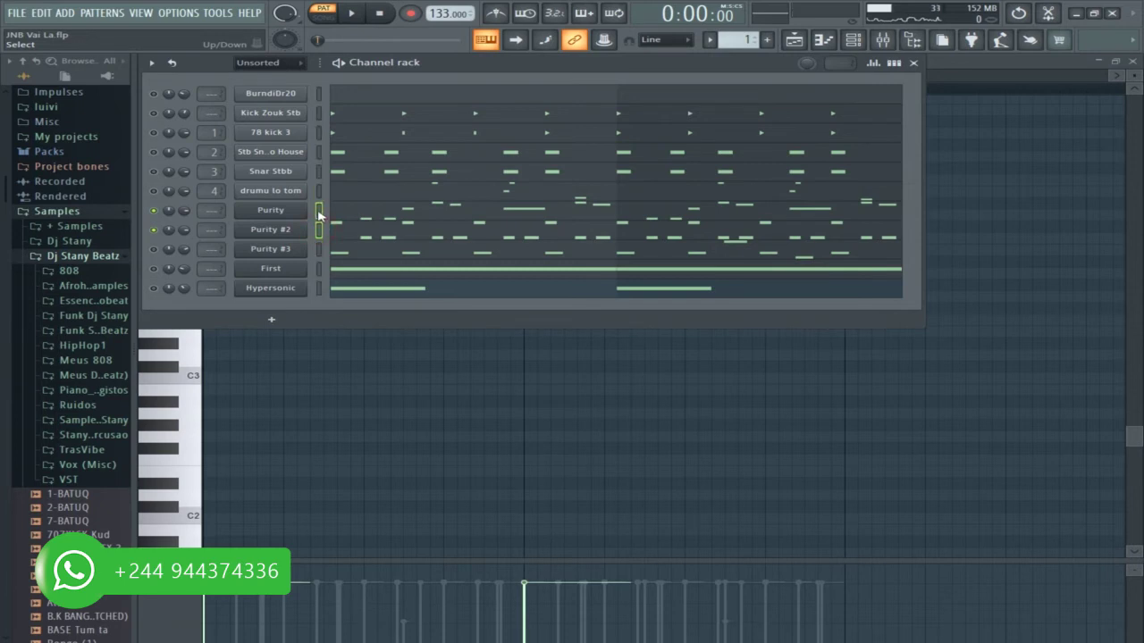
Step: Open the Purity #2 and Purity instruments to compare their selected presets, and check the Purity notes in the piano roll
left_click(270, 229)
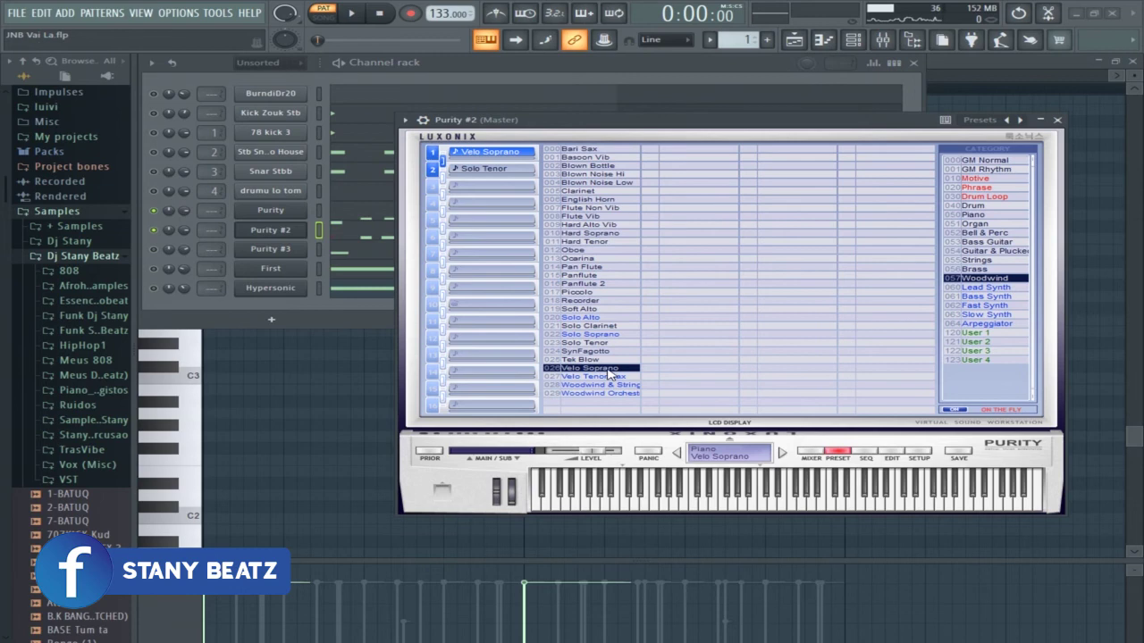
left_click(1058, 120)
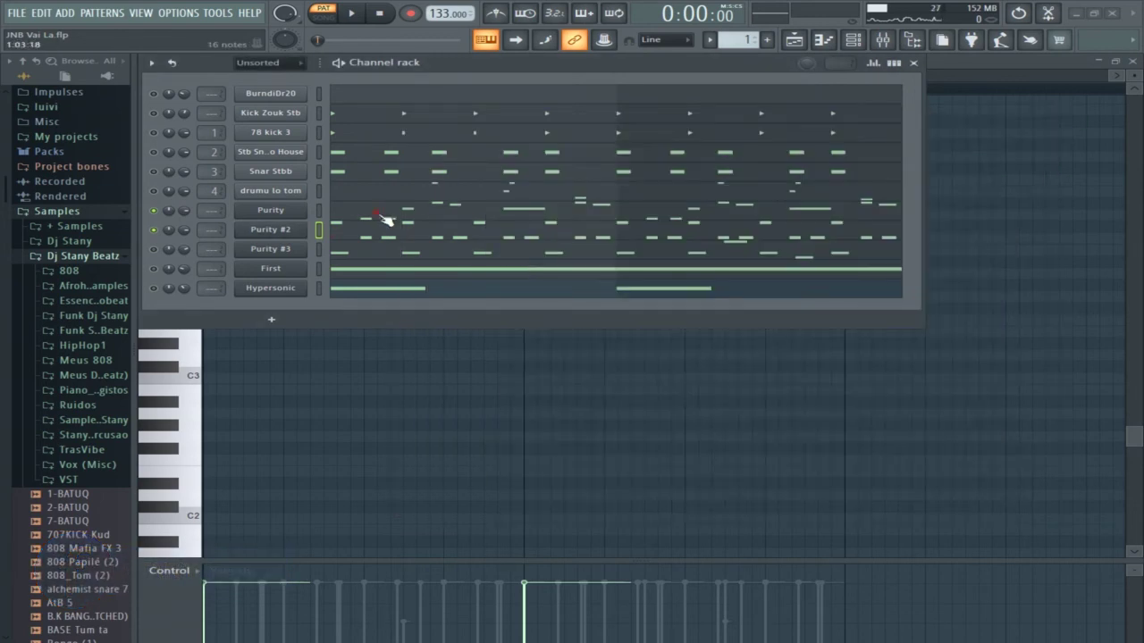
left_click(380, 214)
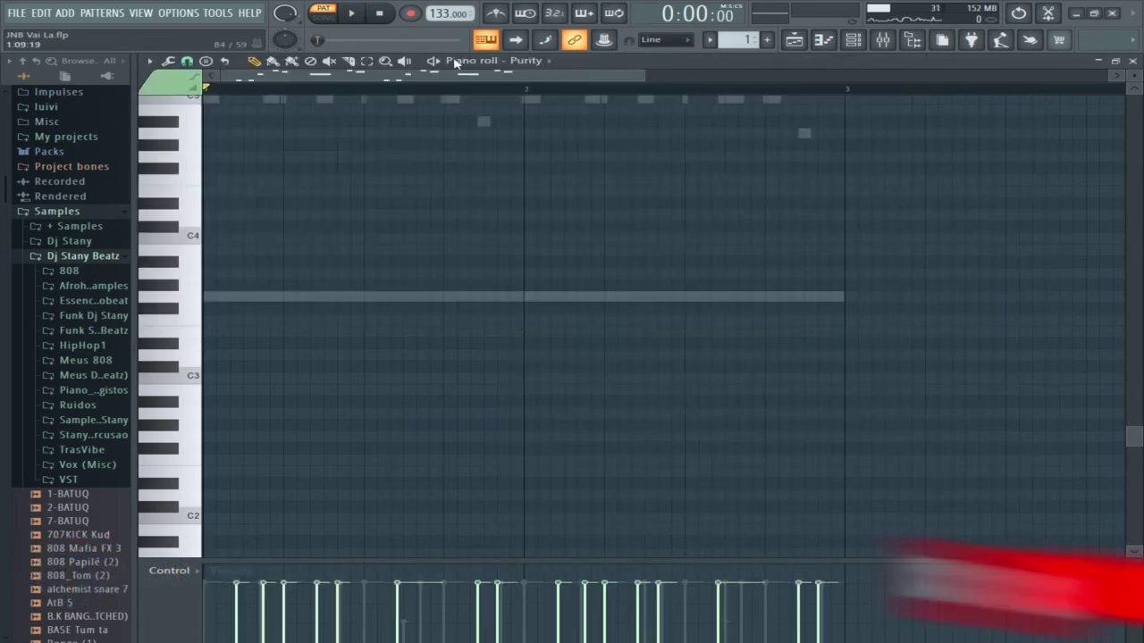
left_click(855, 39)
left_click(285, 213)
left_click(294, 213)
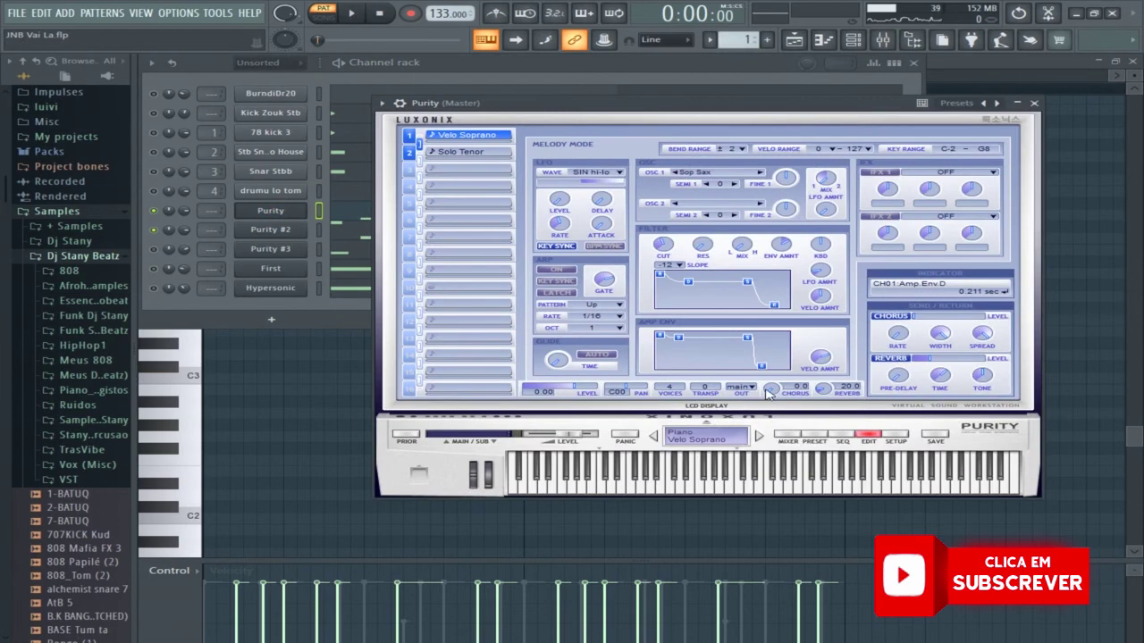
left_click(814, 435)
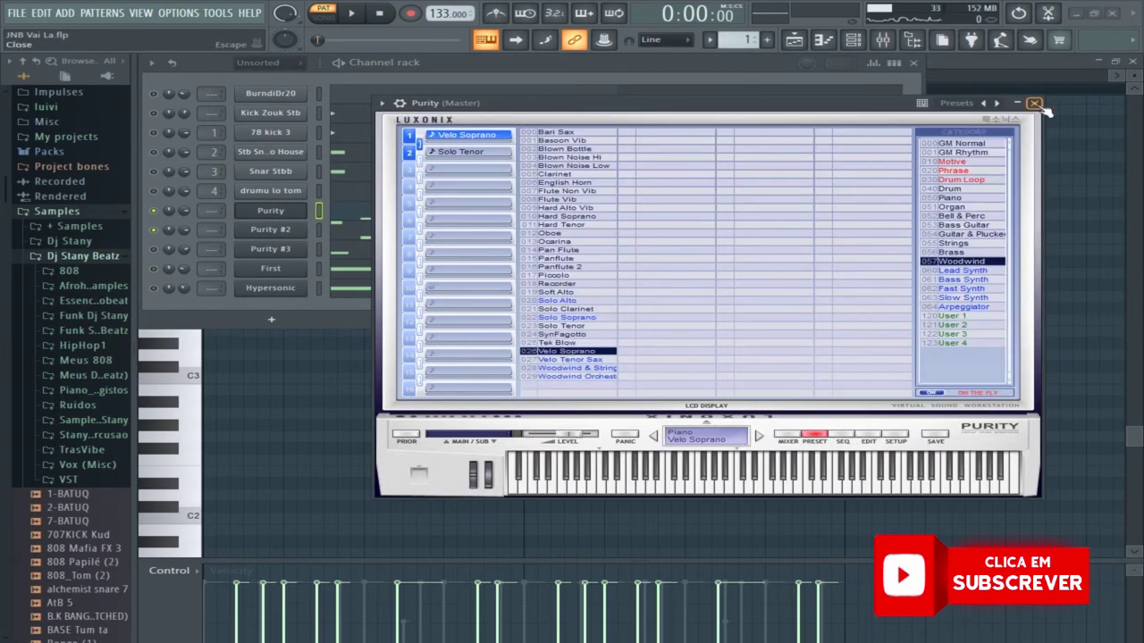
key("Escape")
Step: Play both soloed Purity channels in pattern 1, and step through patterns 2 to 4 to hear the separated melodies
key("space")
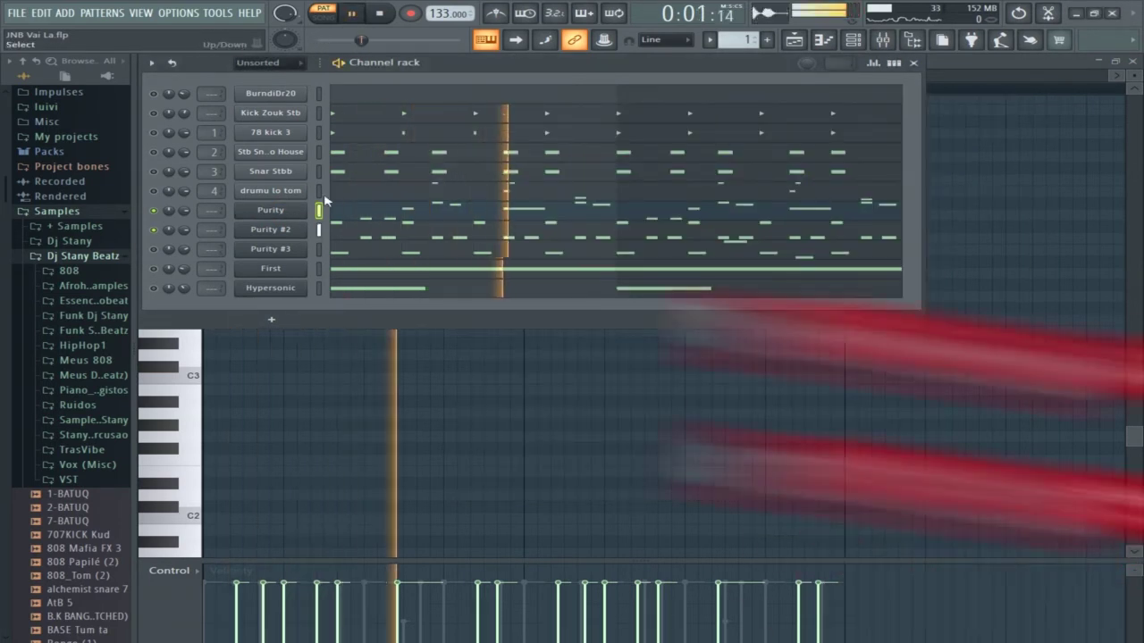
key("space")
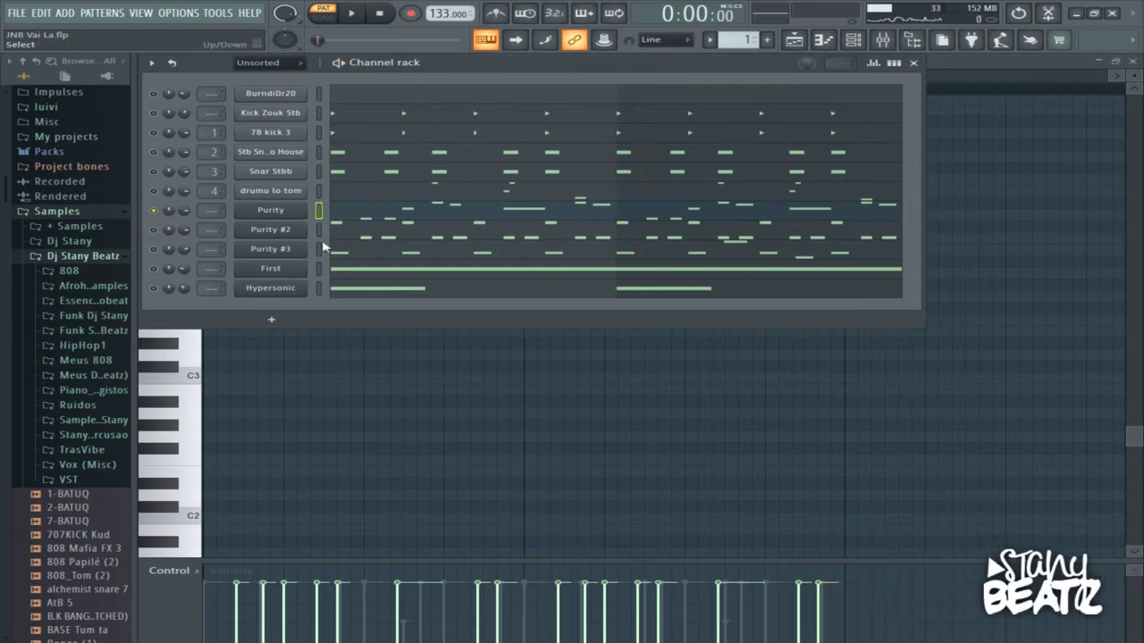
key("KP_Add")
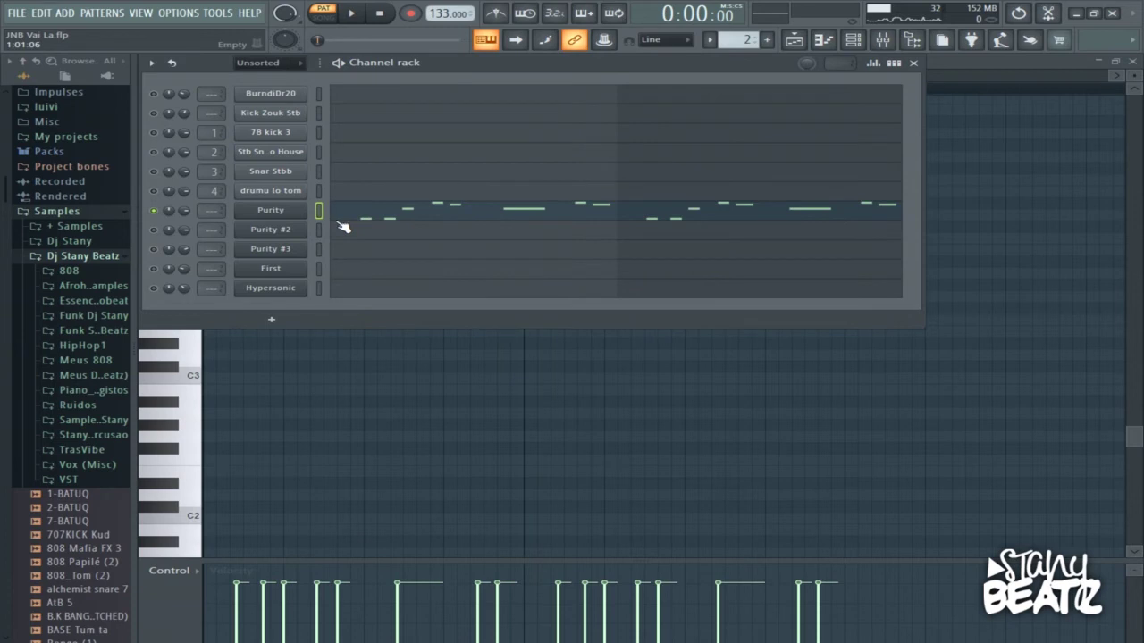
key("KP_Add")
key("KP_Subtract")
key("space")
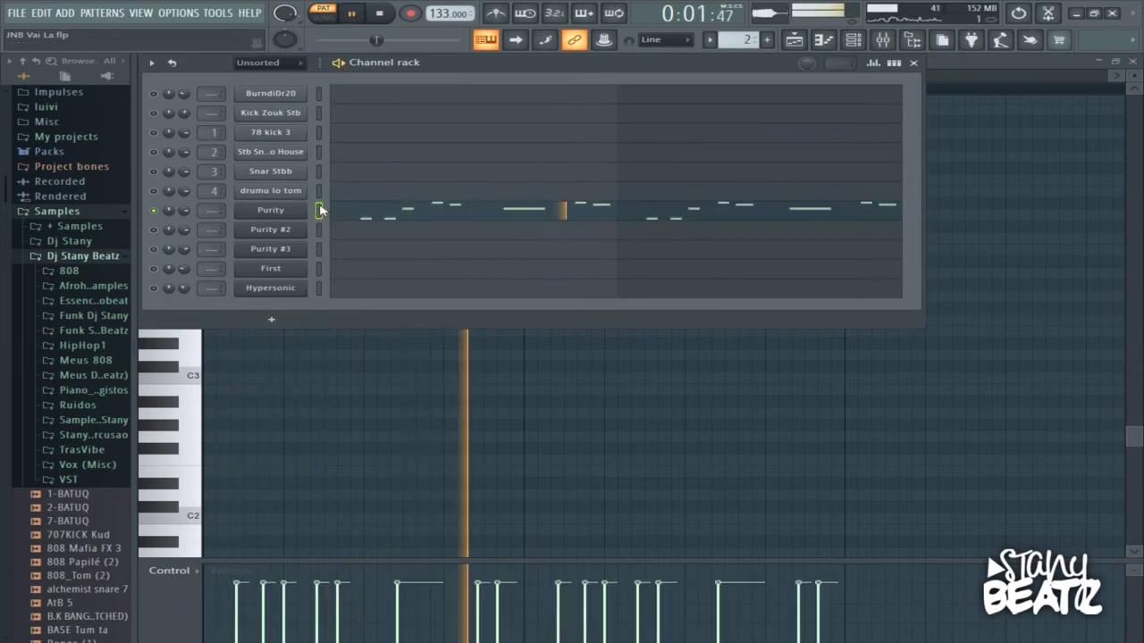
key("KP_Add")
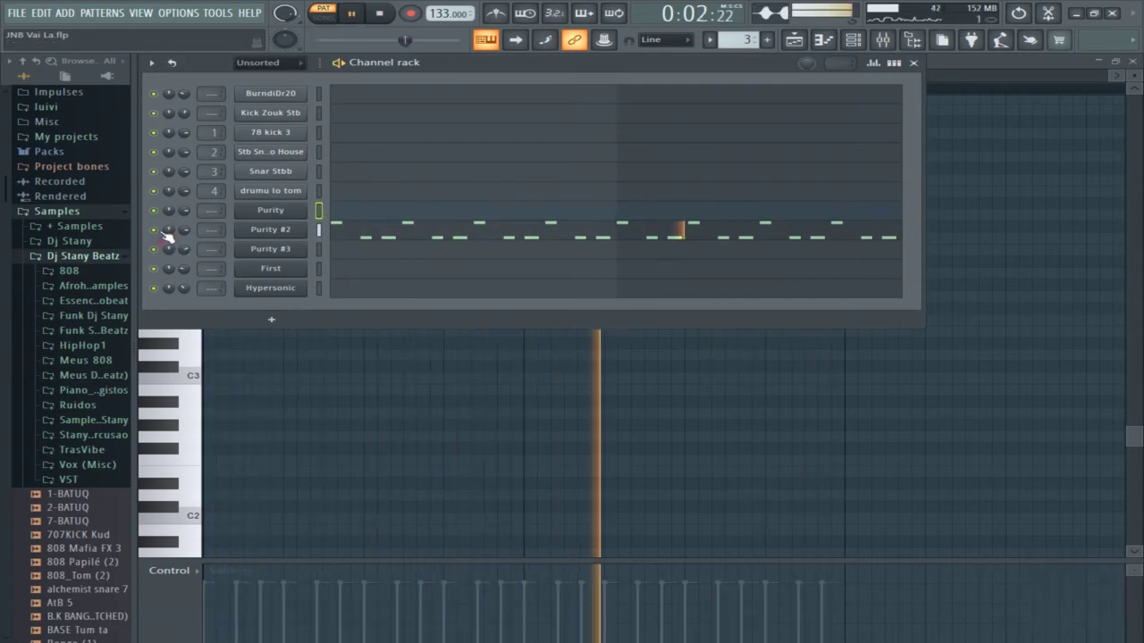
key("KP_Add")
key("space")
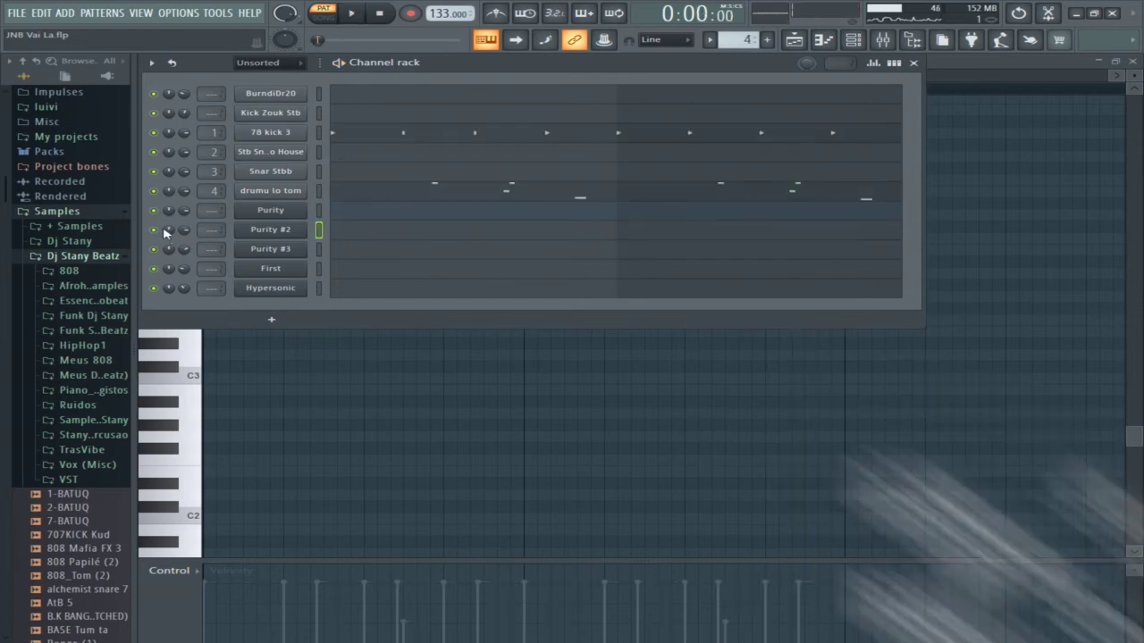
Step: Play the separated drums in pattern 5 and the Purity #3, First and Hypersonic parts in pattern 6
left_click_drag(319, 190, 322, 139)
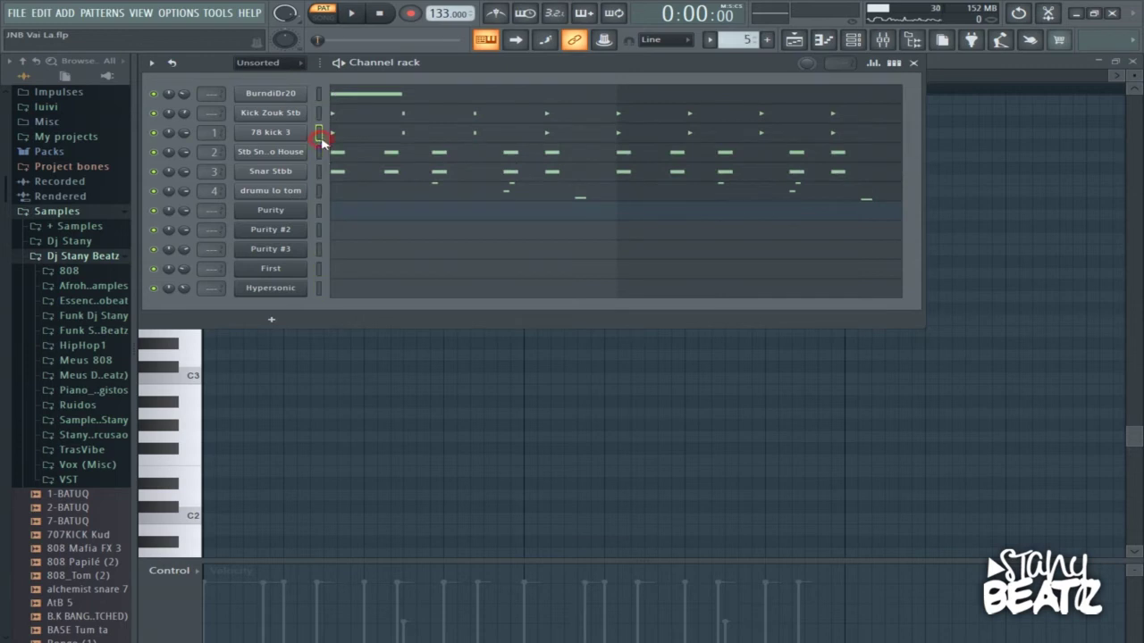
left_click(319, 132)
key("space")
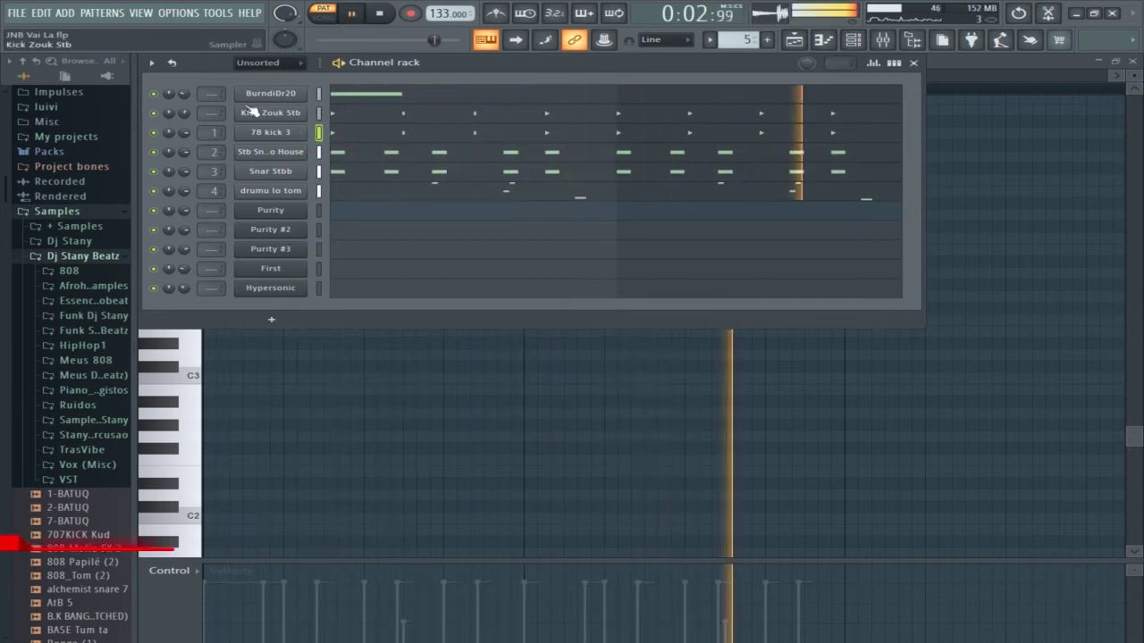
key("space")
key("KP_Add")
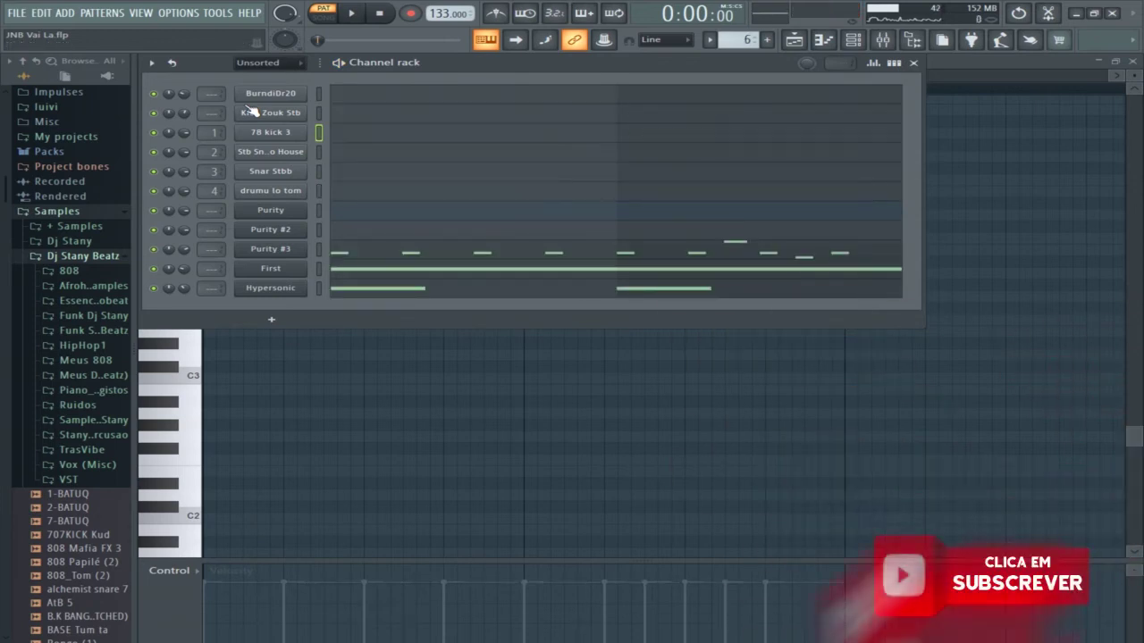
key("space")
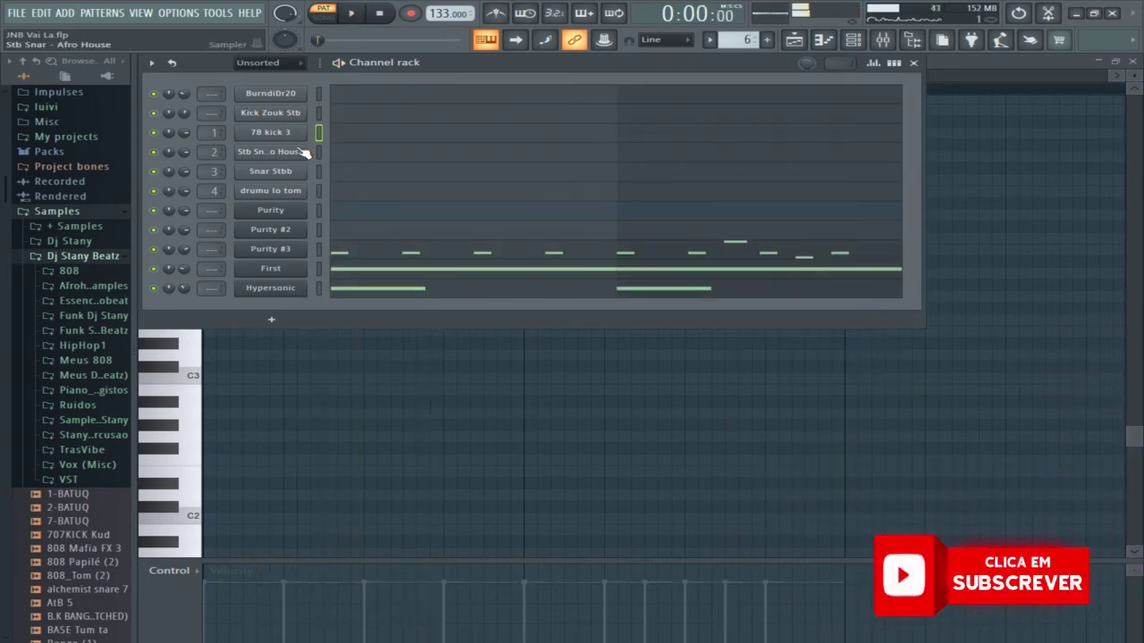
Step: Return to pattern 1, view the Purity notes in the piano roll and play the soloed melody
key("KP_Subtract")
key("KP_Subtract")
key("KP_Subtract")
key("KP_Subtract")
key("KP_Subtract")
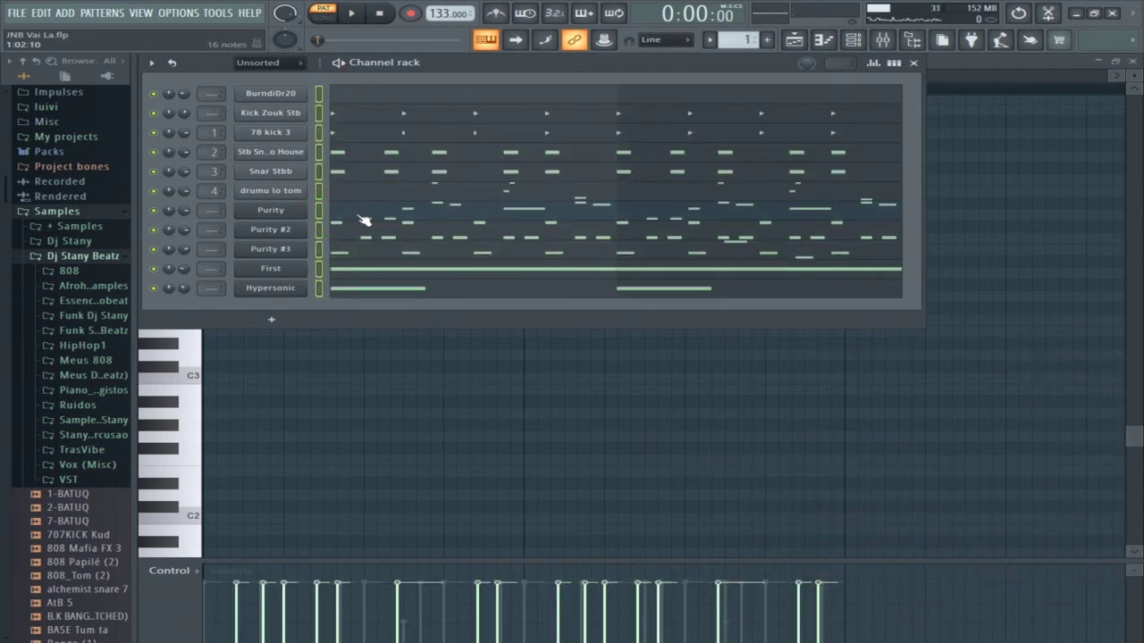
left_click(370, 214)
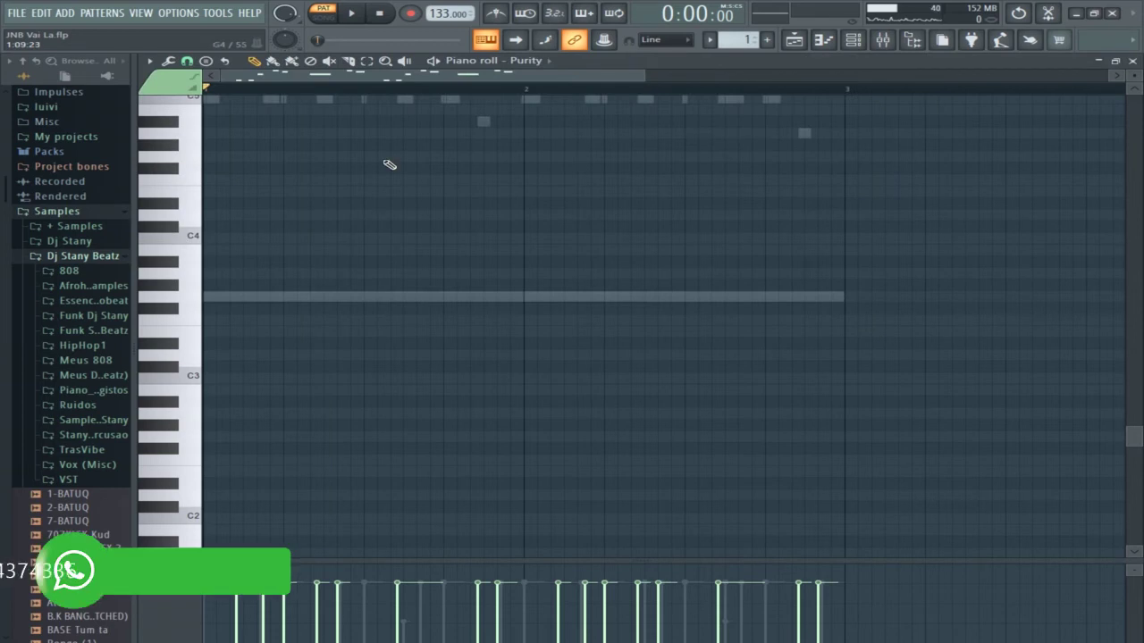
key("space")
scroll(384, 165, "up", 4)
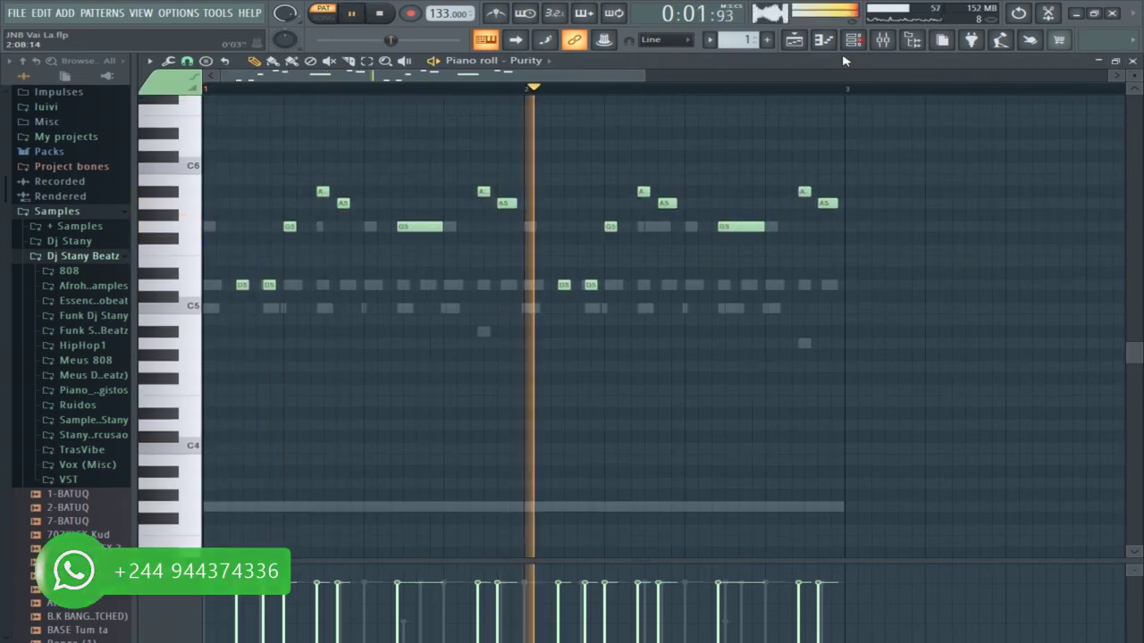
key("space")
key("F6")
left_click(434, 213)
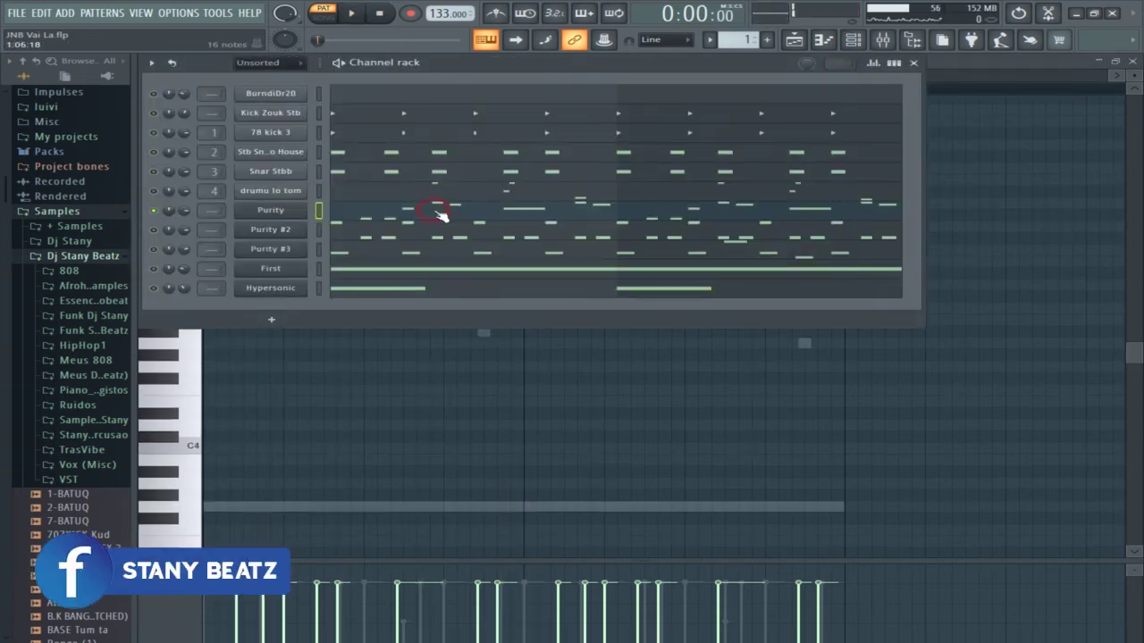
key("space")
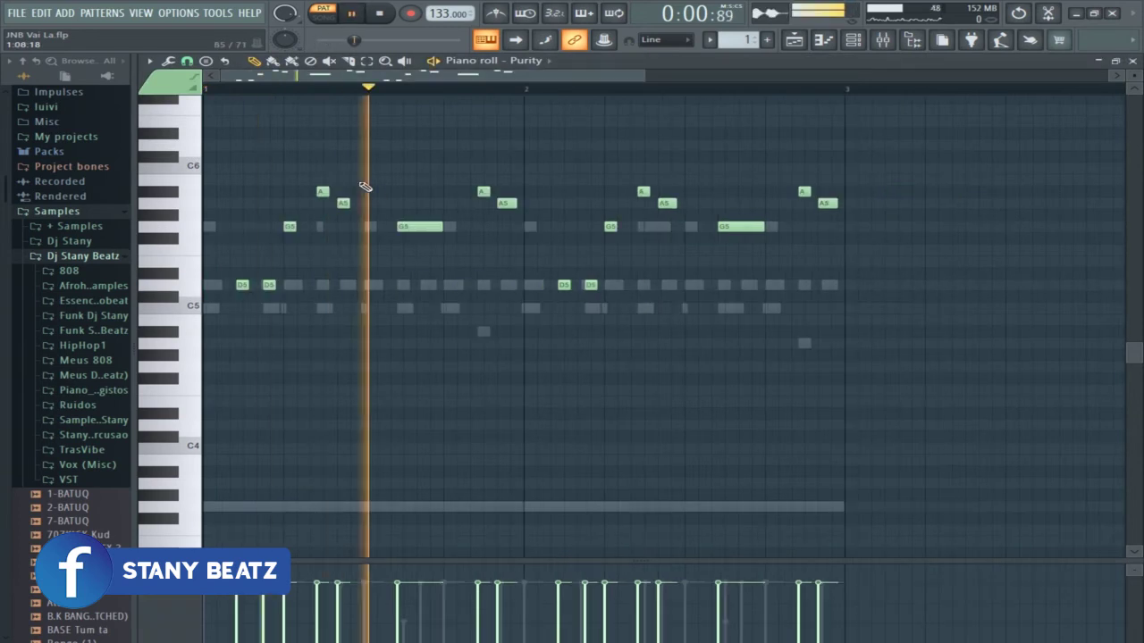
key("space")
Step: View the Purity #2 notes in the piano roll at a closer zoom and play the soloed channel
left_click(854, 40)
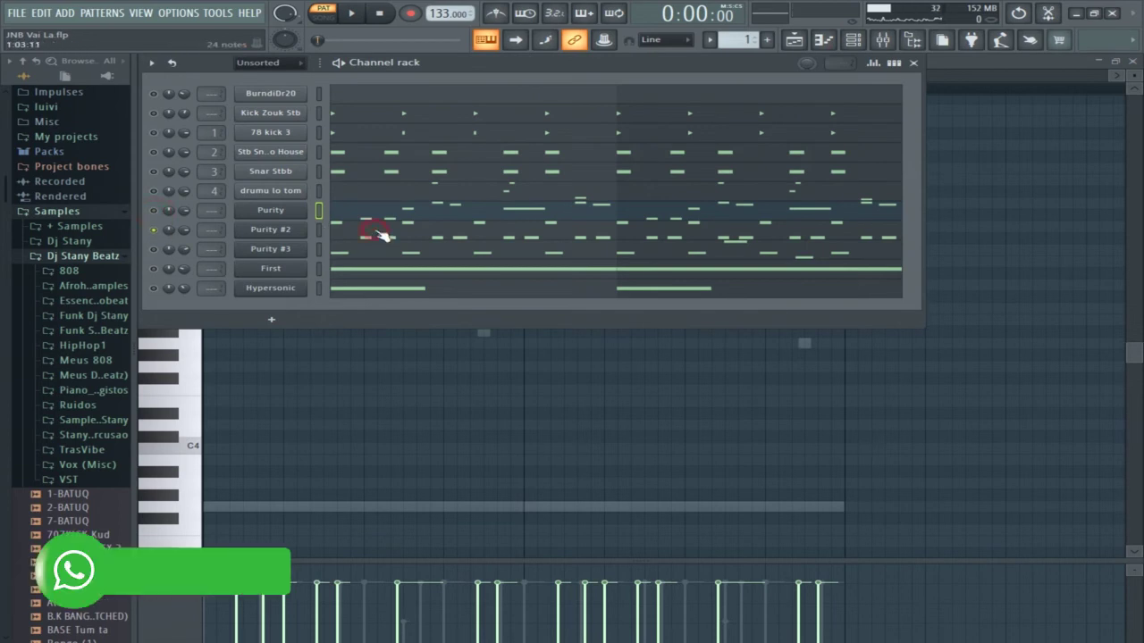
left_click(369, 229)
left_click_drag(640, 77, 529, 81)
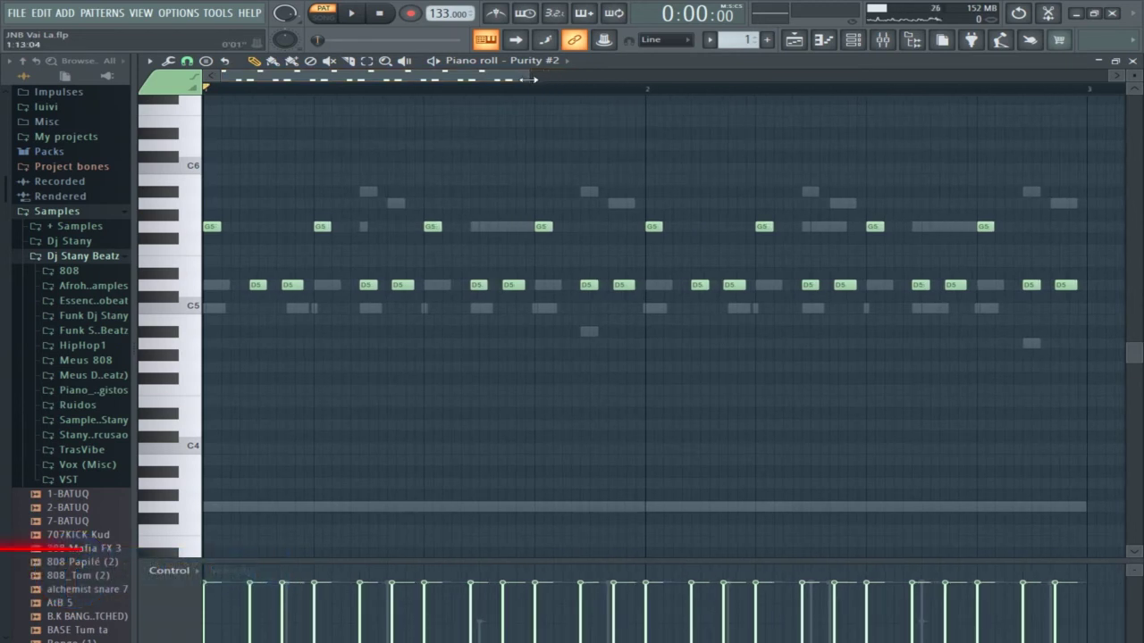
left_click_drag(529, 80, 522, 83)
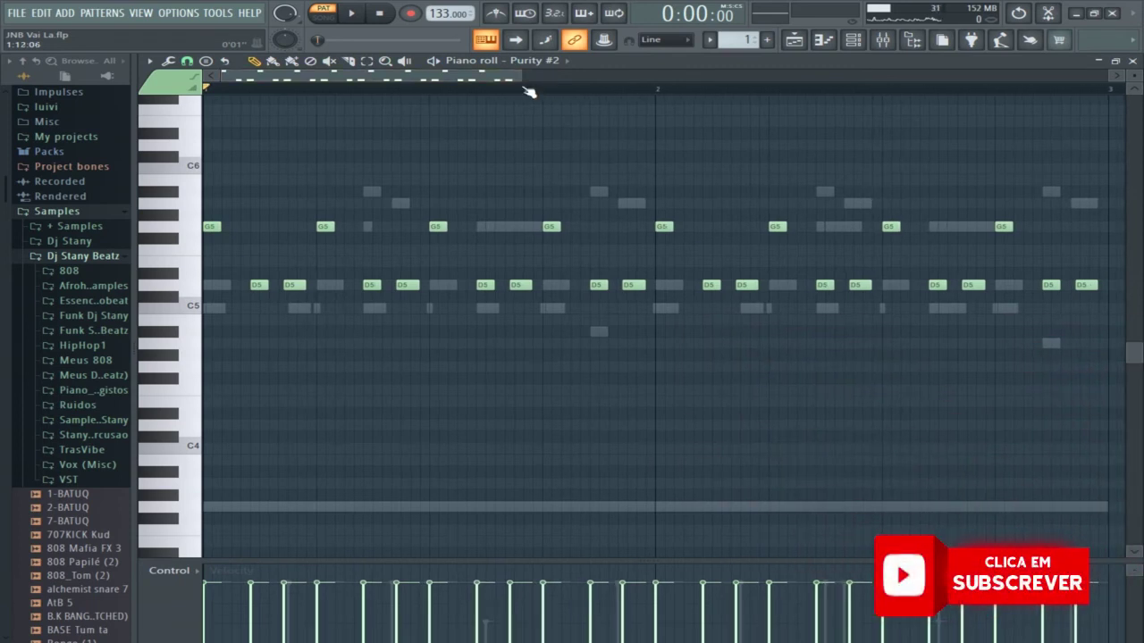
key("space")
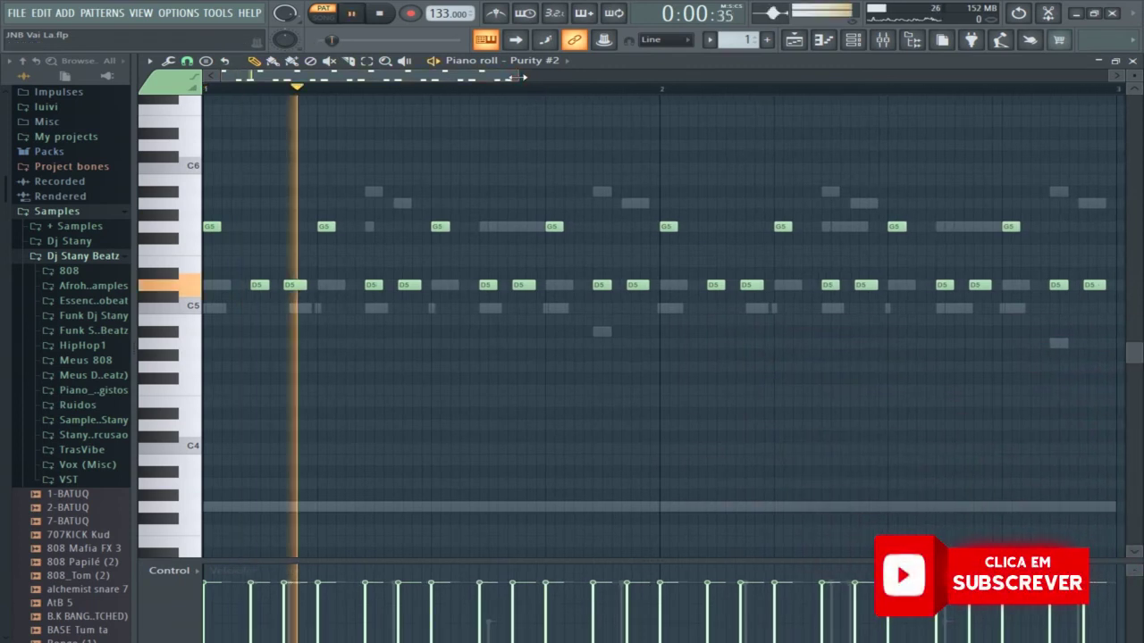
key("F6")
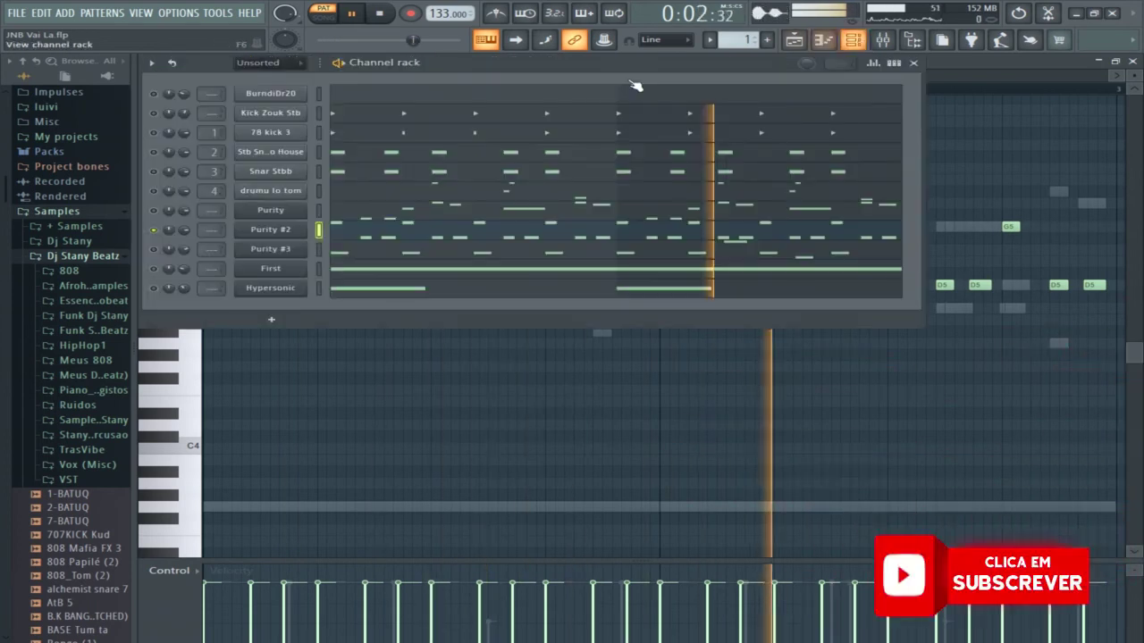
key("space")
left_click(154, 230)
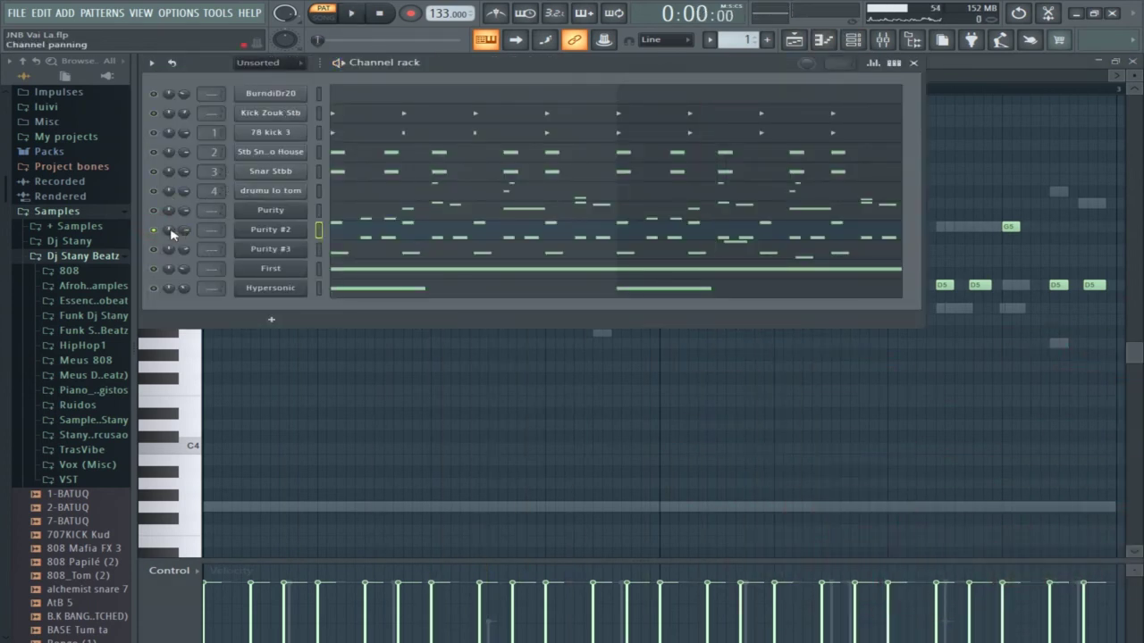
Step: Extend the playlist at bar 9 with Pattern 5 and Pattern 6 copies, Pattern 2 on Track 5 and the Acode sample on Track 8
left_click(793, 39)
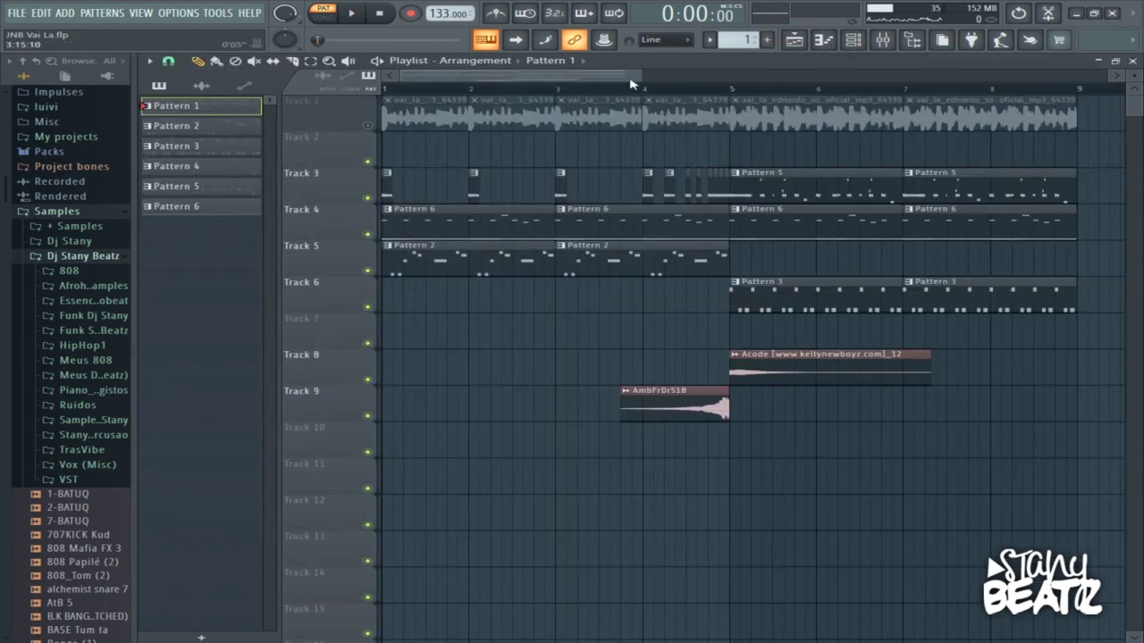
left_click_drag(640, 77, 799, 80)
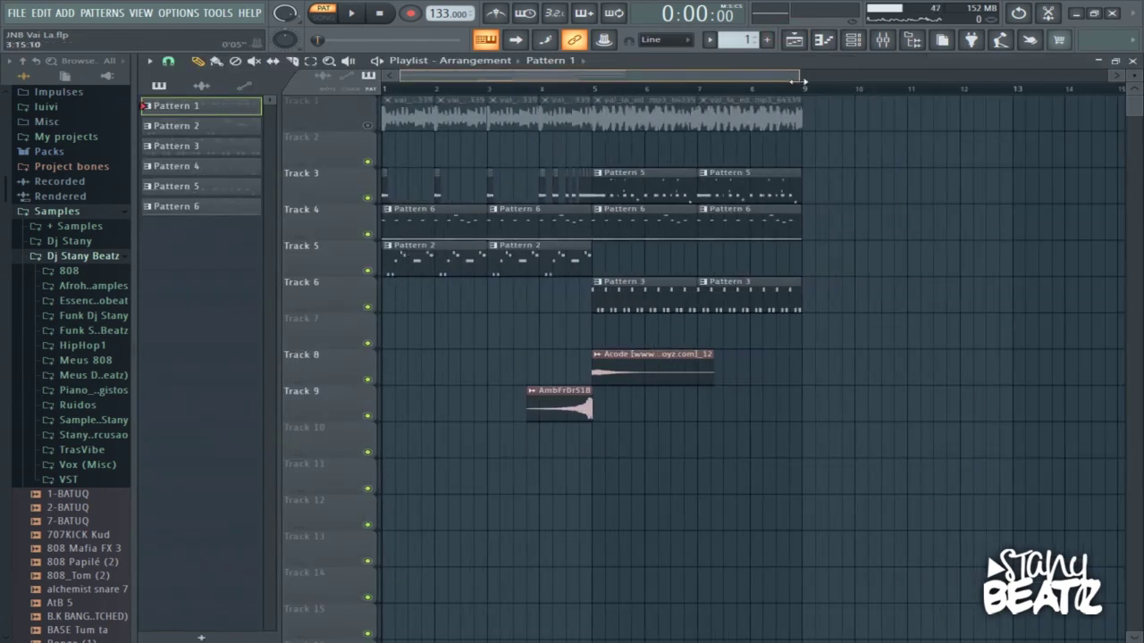
left_click_drag(761, 162, 862, 338)
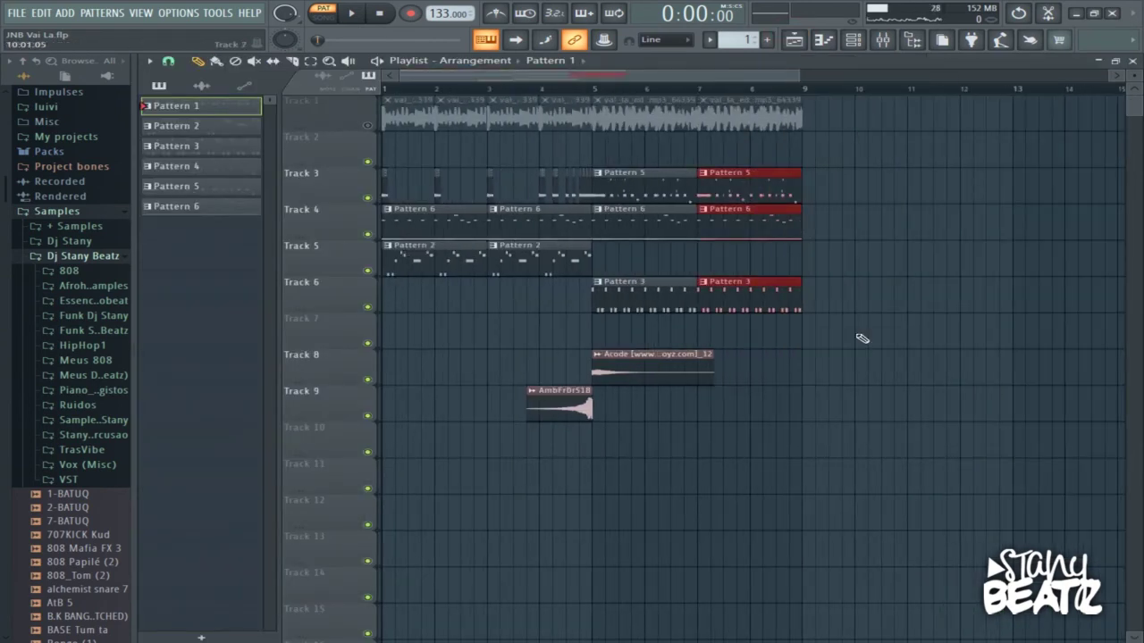
key("ctrl+b")
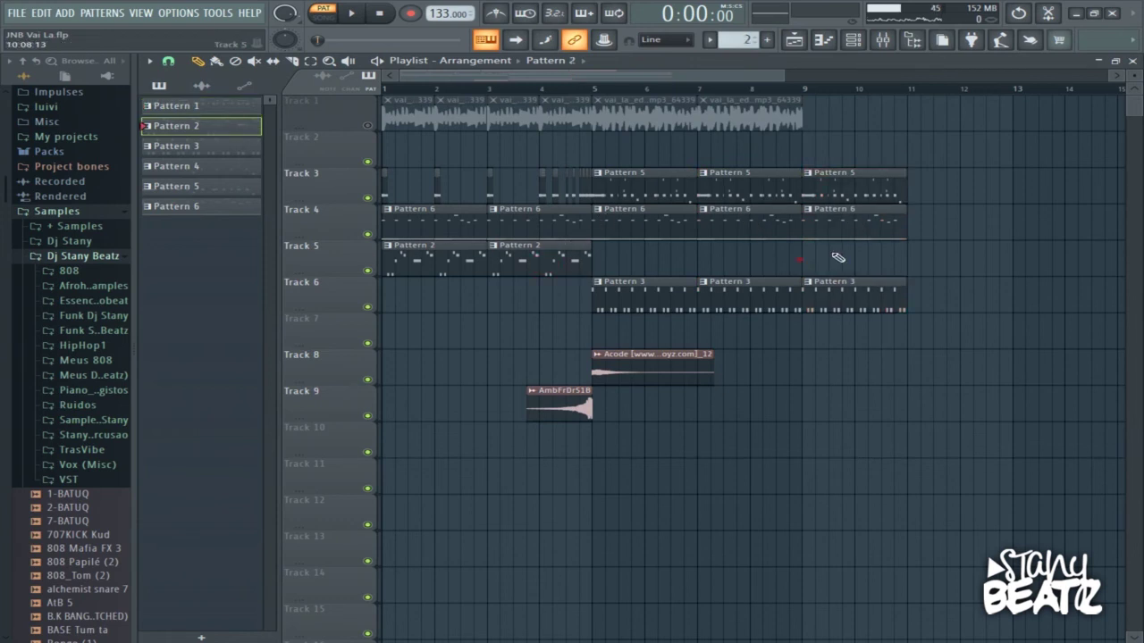
left_click(644, 370)
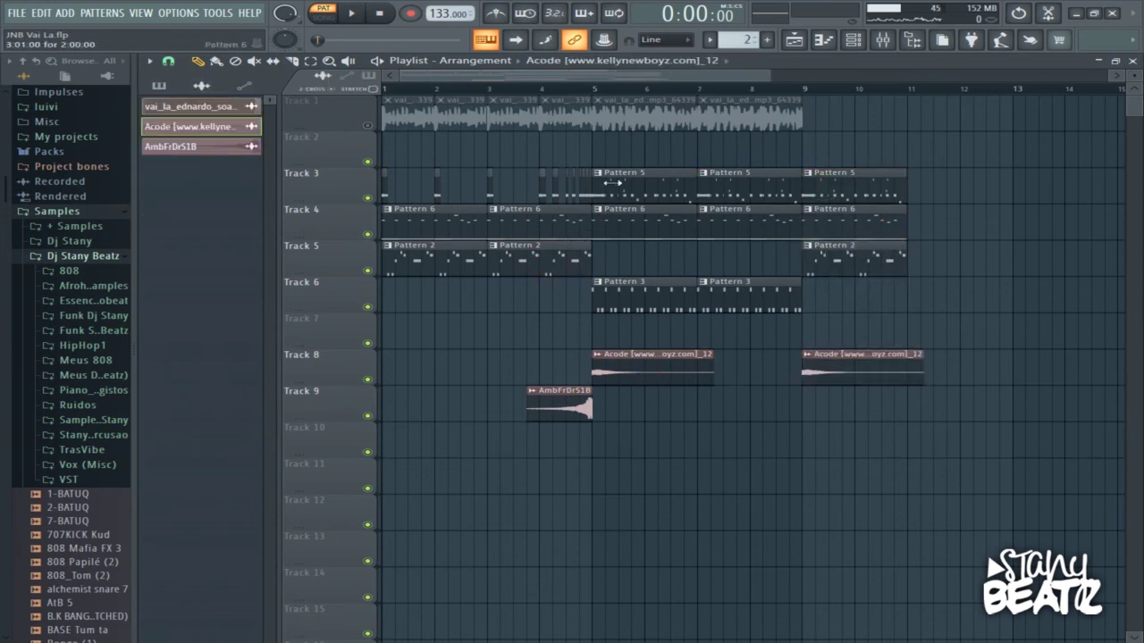
Step: Duplicate the Pattern 5, Pattern 6 and Pattern 2 clips from bar 9 to bar 11 in the playlist
left_click_drag(768, 72, 730, 73)
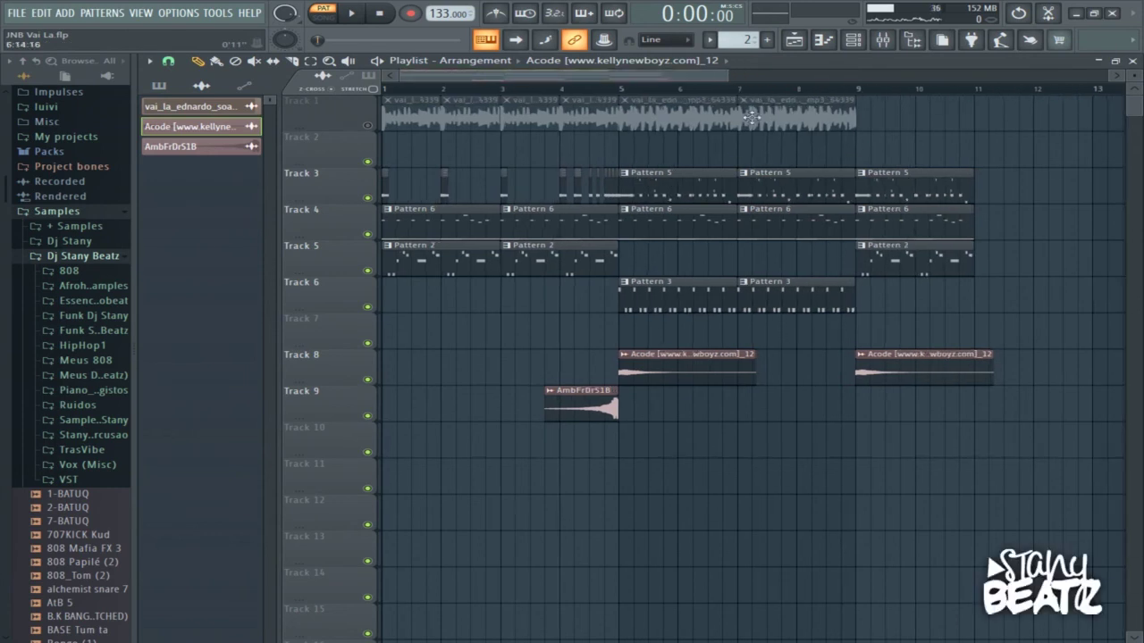
left_click_drag(899, 152, 963, 294)
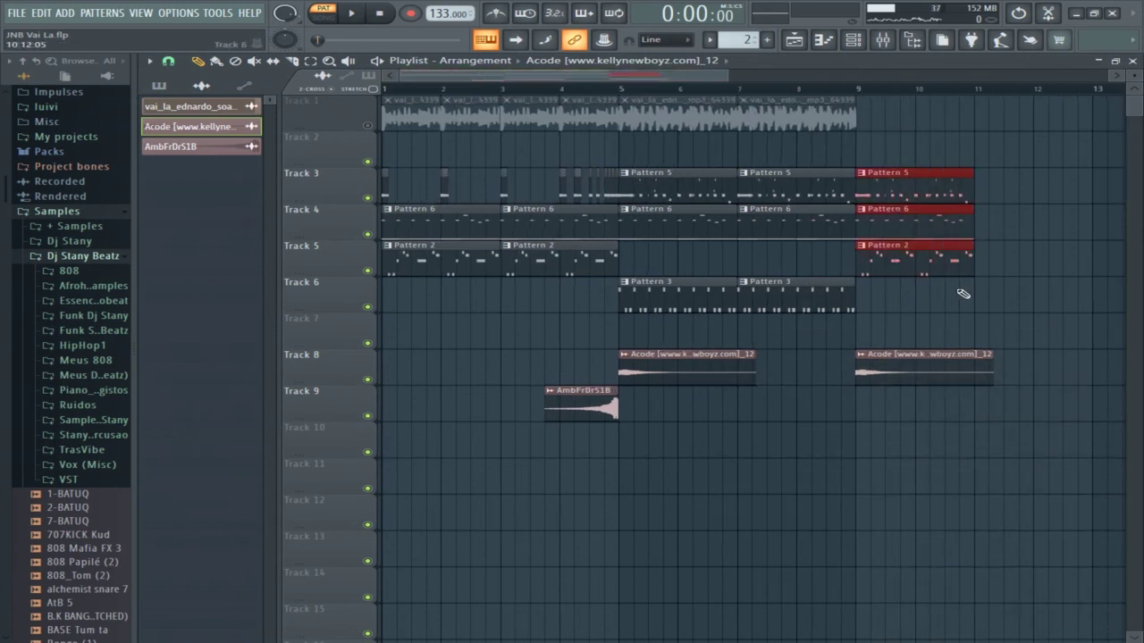
key("ctrl+b")
left_click_drag(722, 75, 748, 78)
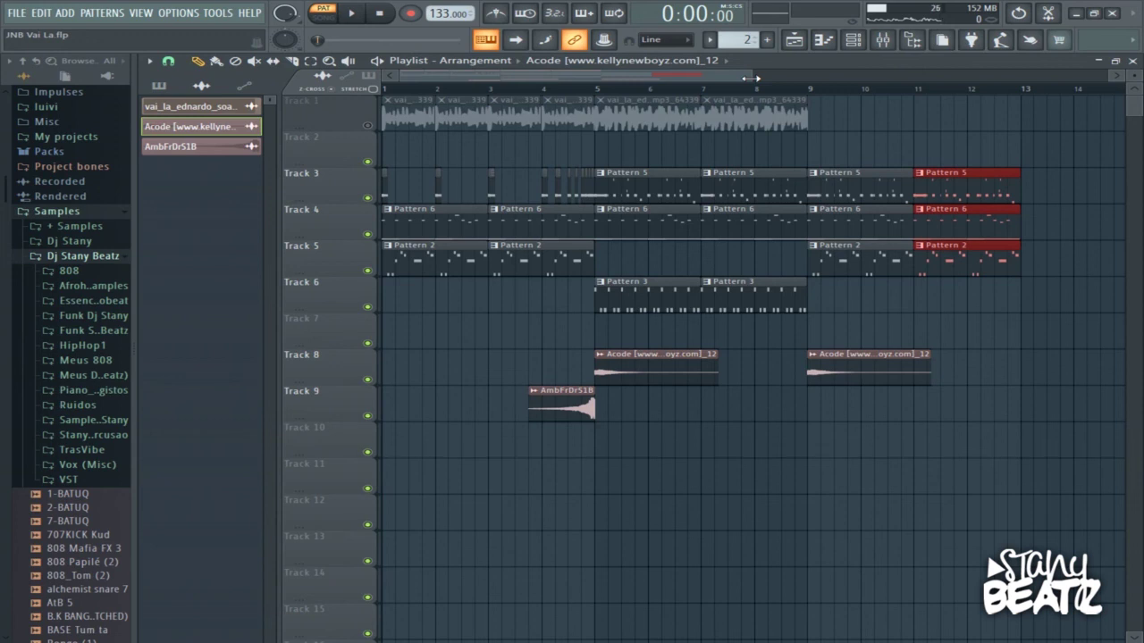
left_click_drag(740, 77, 704, 88)
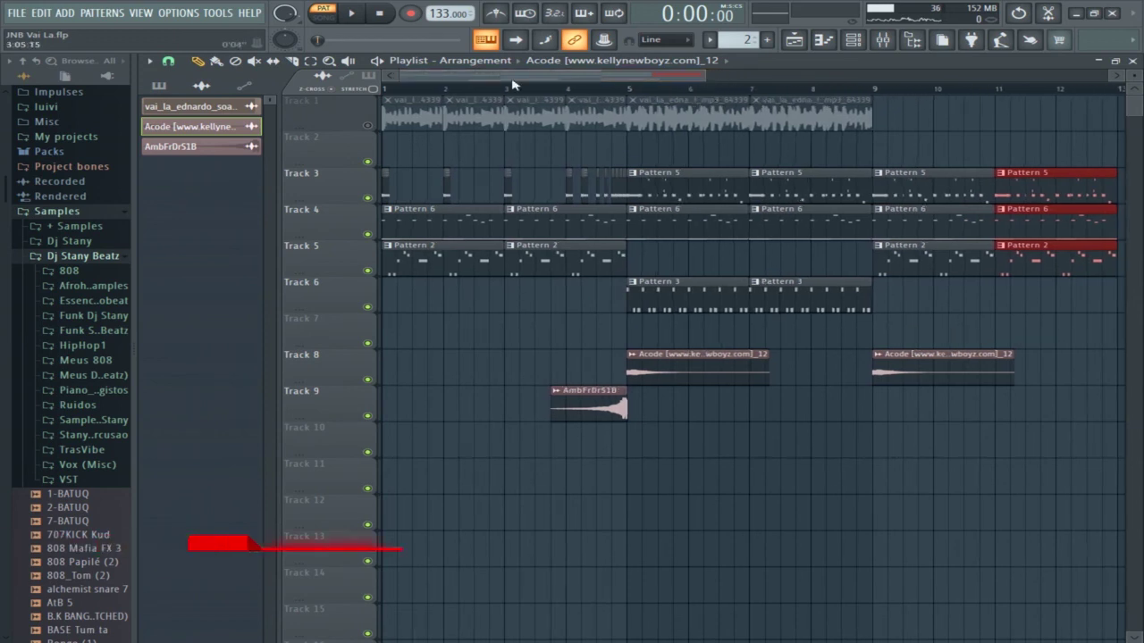
Step: Switch playback from pattern mode to song mode and play the playlist arrangement from the beginning
key("space")
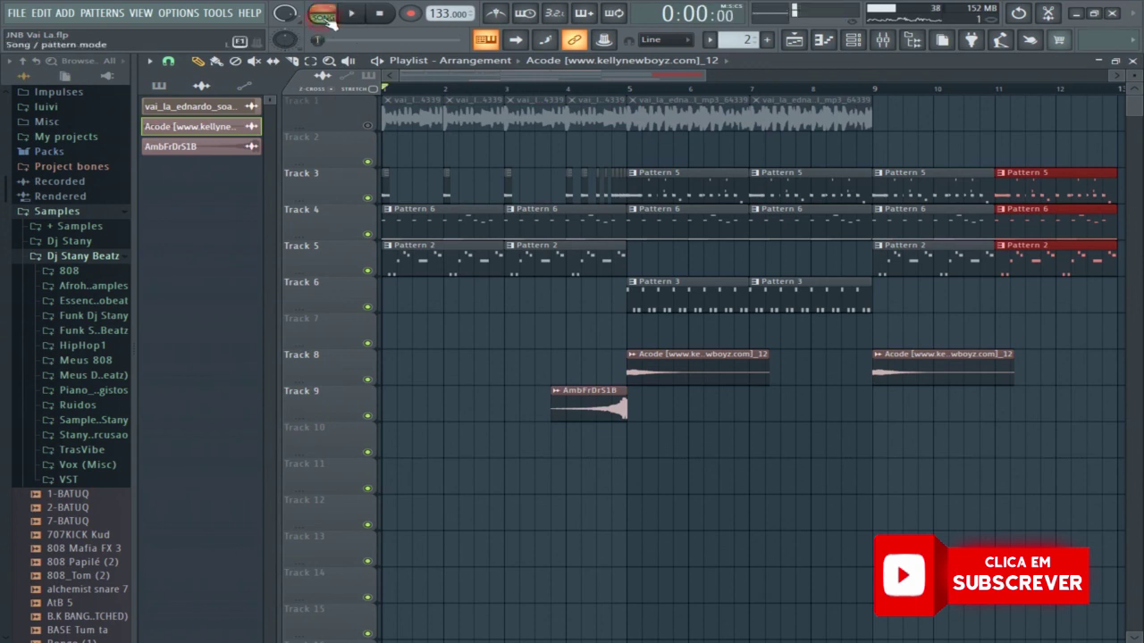
left_click(323, 16)
key("space")
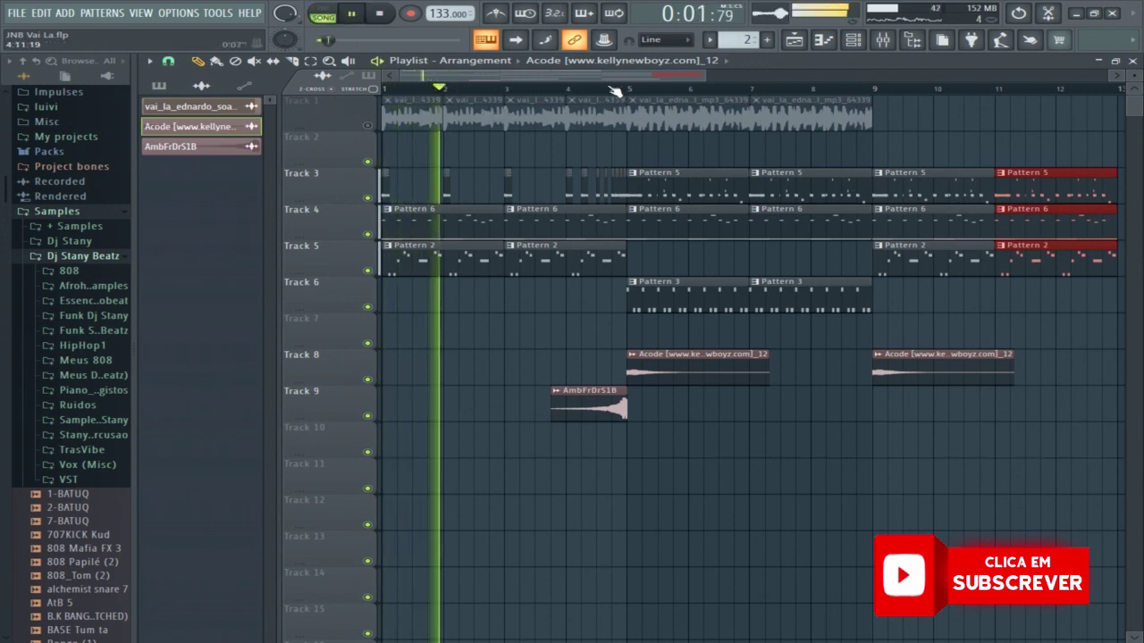
Step: Add an Acode sample clip on Track 8 at bar 1 and shorten it to end at about bar 3
left_click(398, 369)
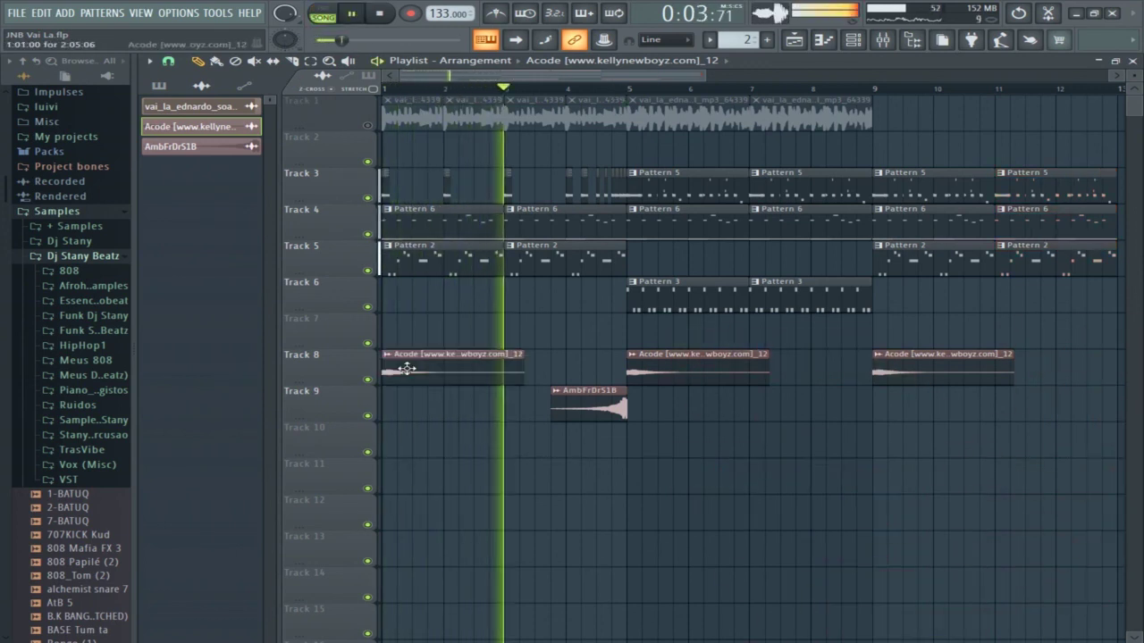
left_click_drag(524, 376, 507, 377)
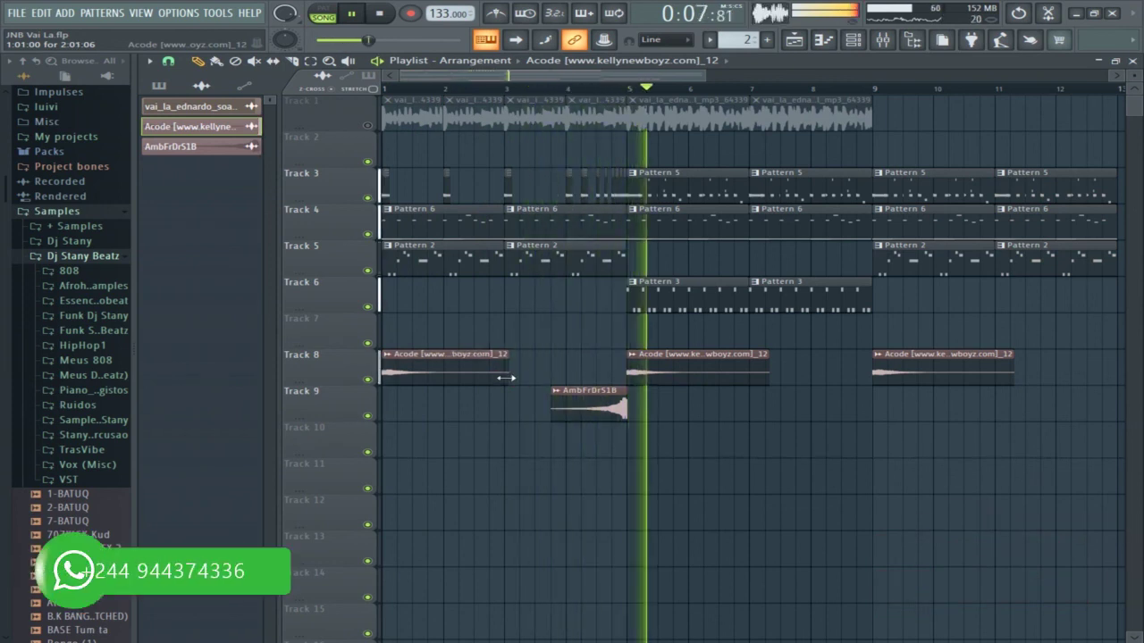
Step: Place another AmbFrDrS1B sample clip on Track 9, leading up to the start of bar 9
left_click_drag(717, 75, 759, 76)
left_click(585, 406)
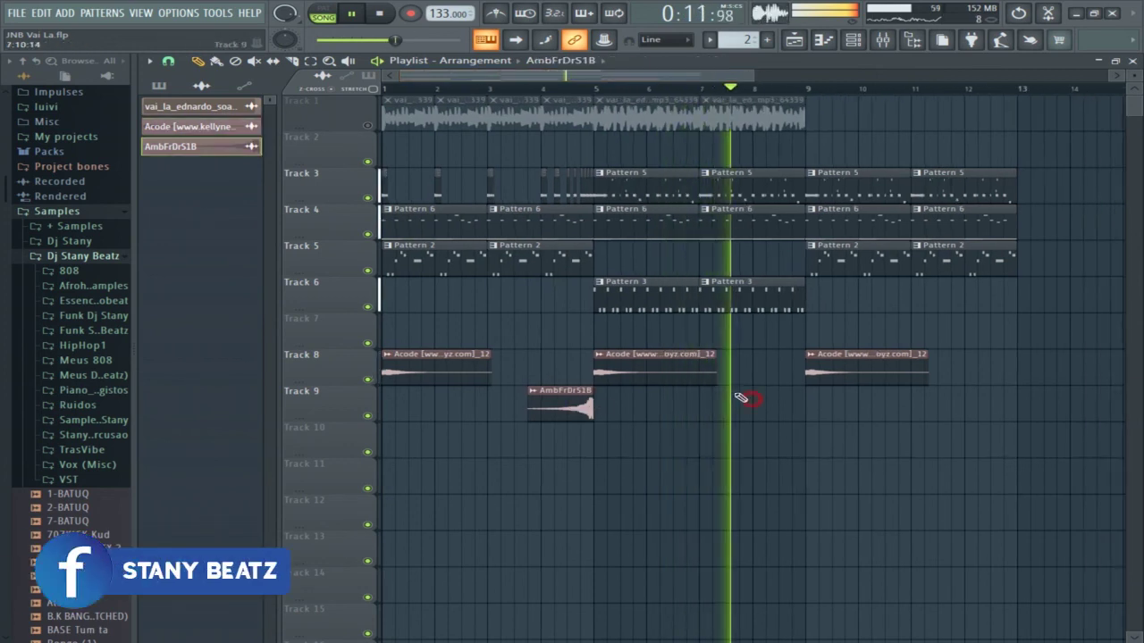
left_click(757, 402)
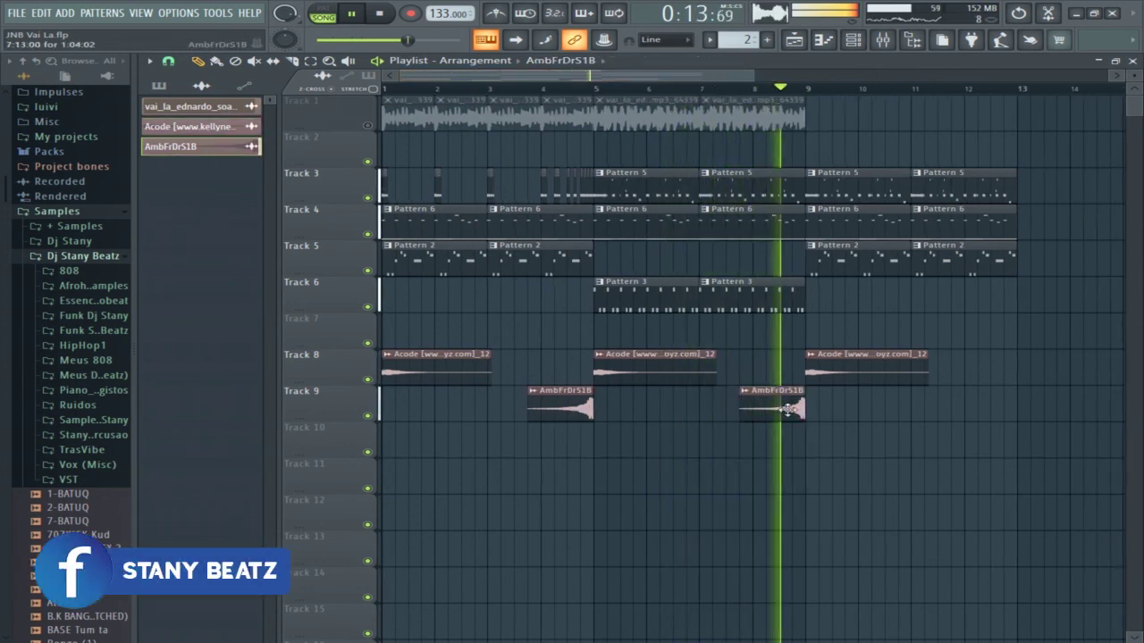